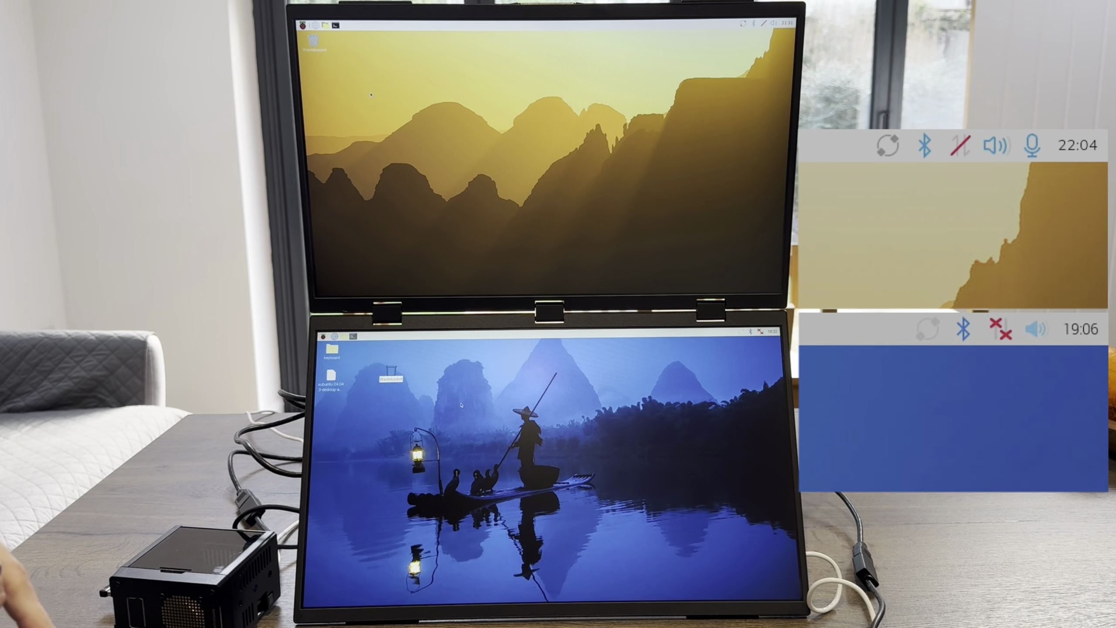
- Open the applications menu on both screens, with Programming listing Geany and Thonny
key("super")
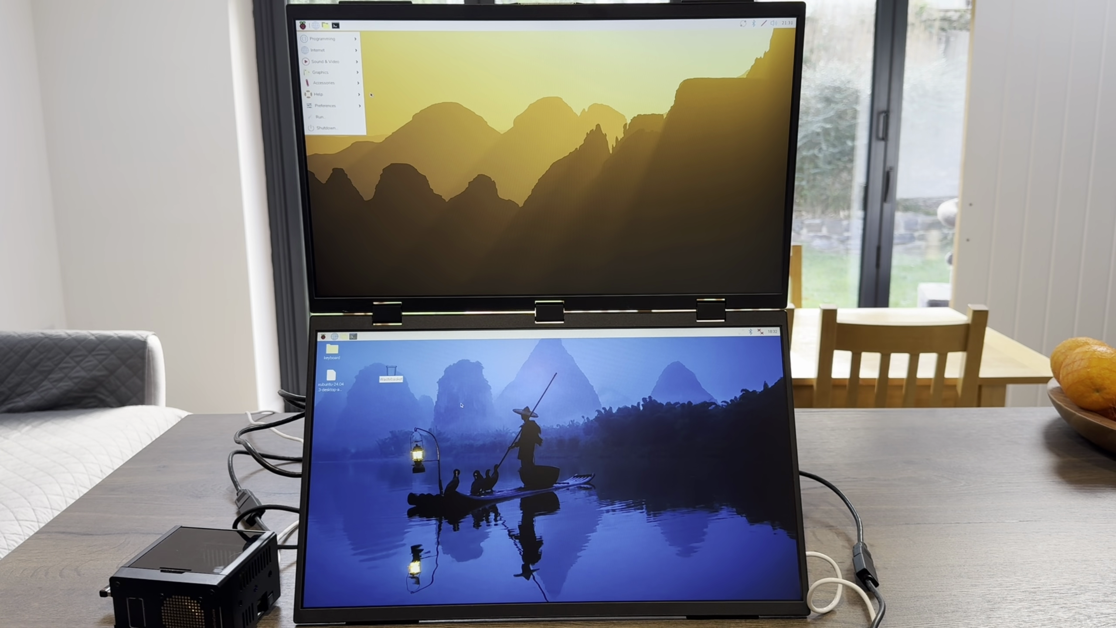
key("super")
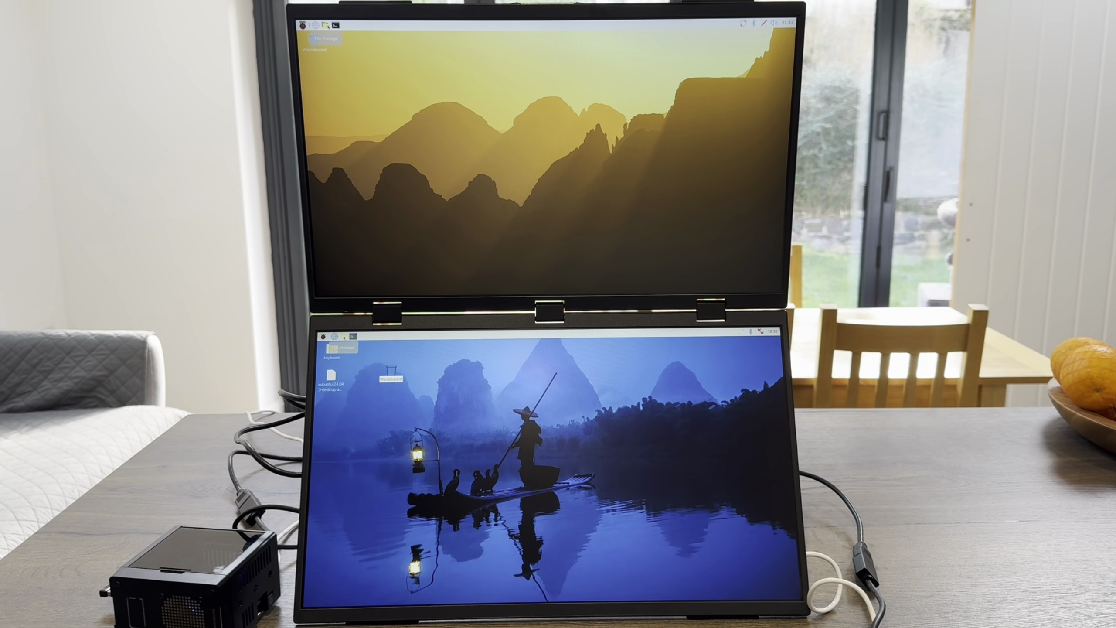
left_click(344, 336)
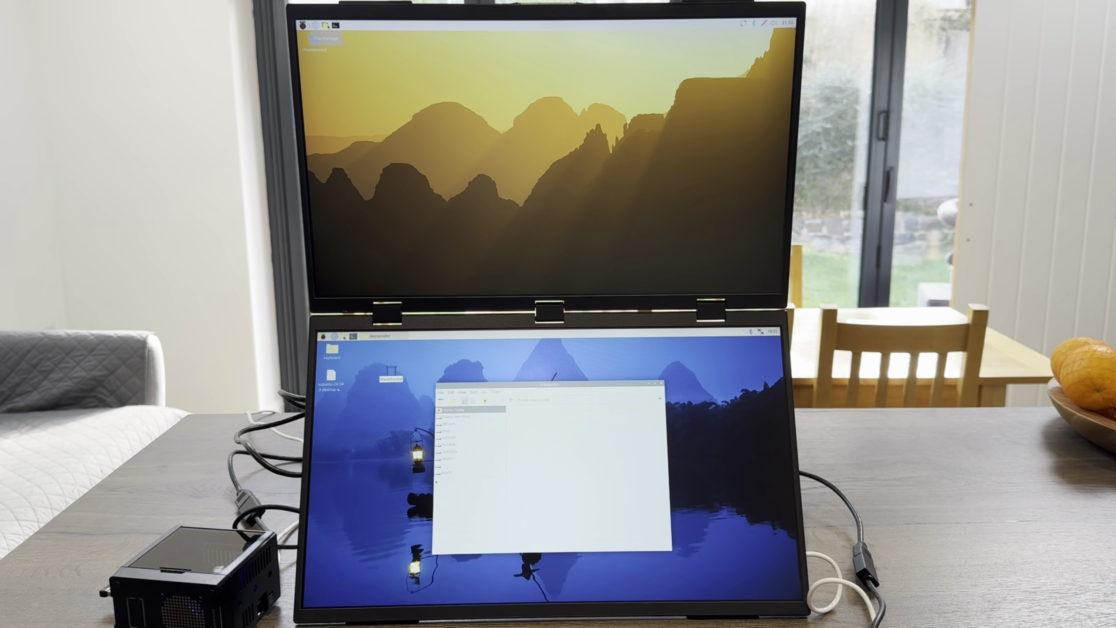
left_click(326, 24)
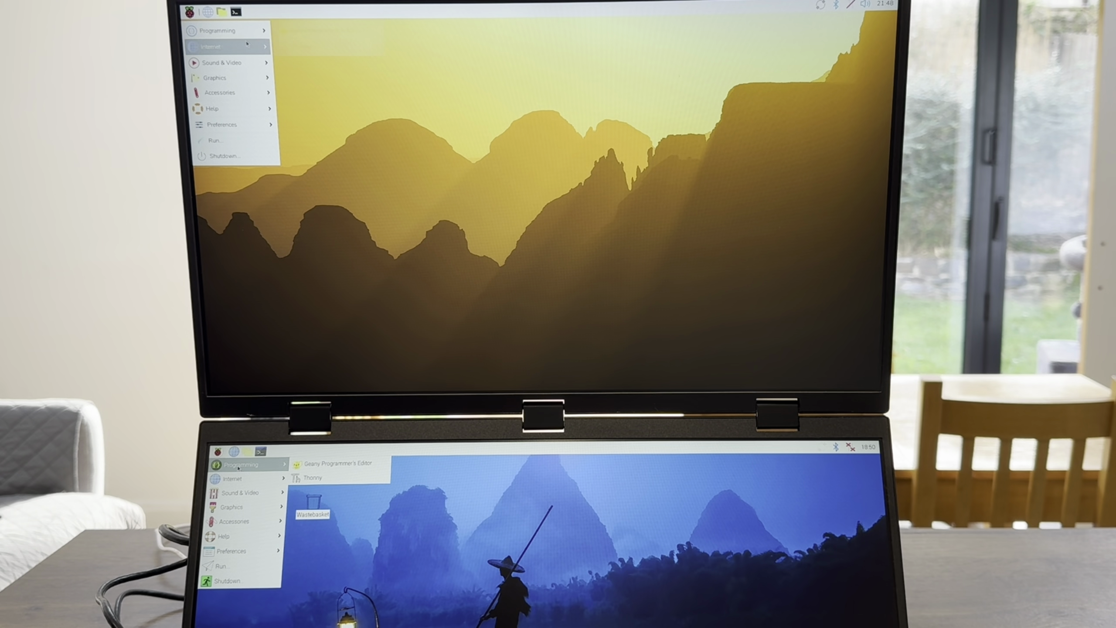
- Browse Sound & Video, Graphics and Accessories, then expand Help in both menus to compare entries
mouse_move(247, 62)
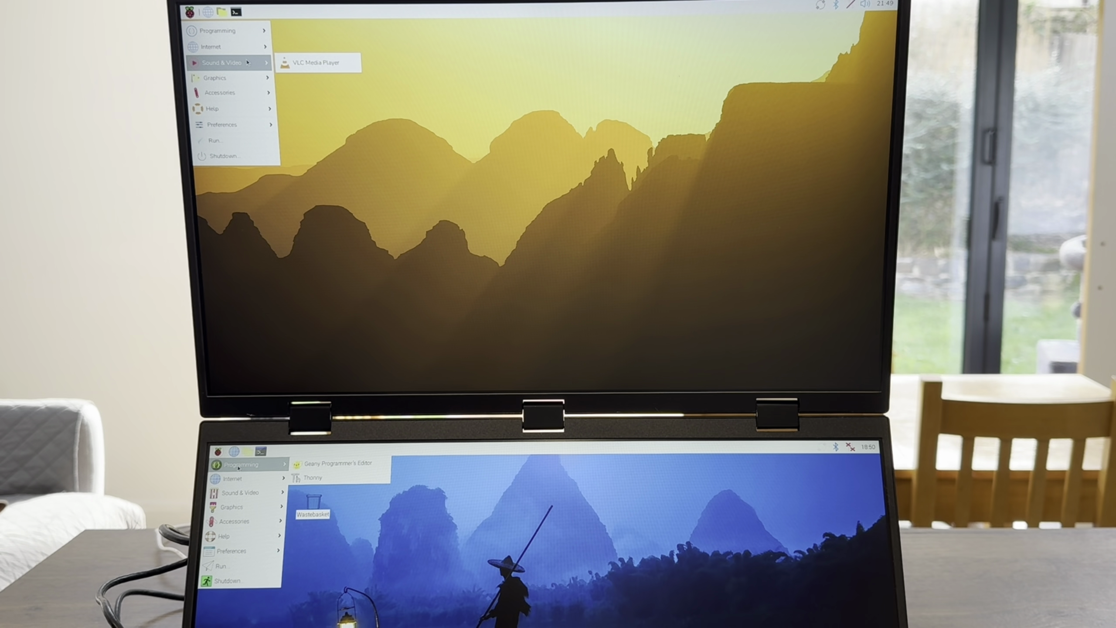
mouse_move(248, 84)
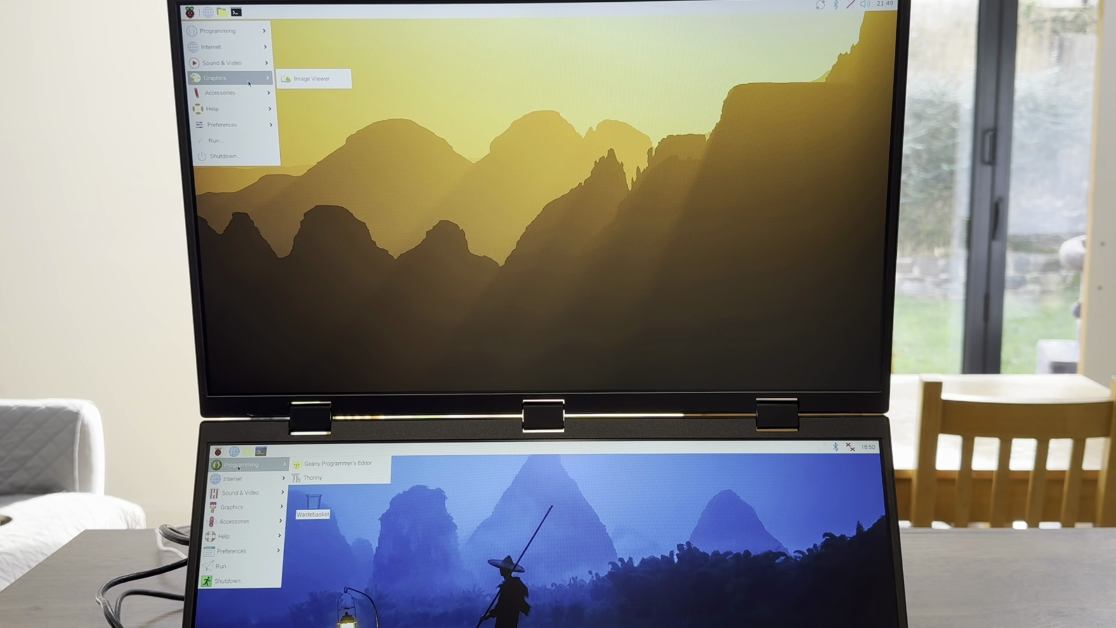
mouse_move(238, 508)
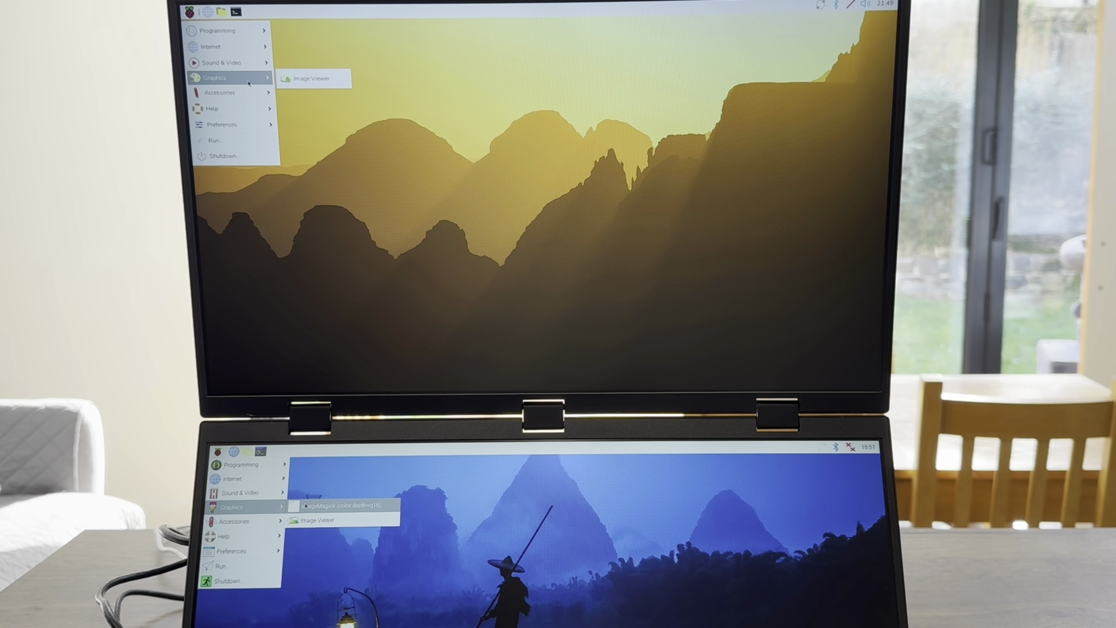
mouse_move(270, 526)
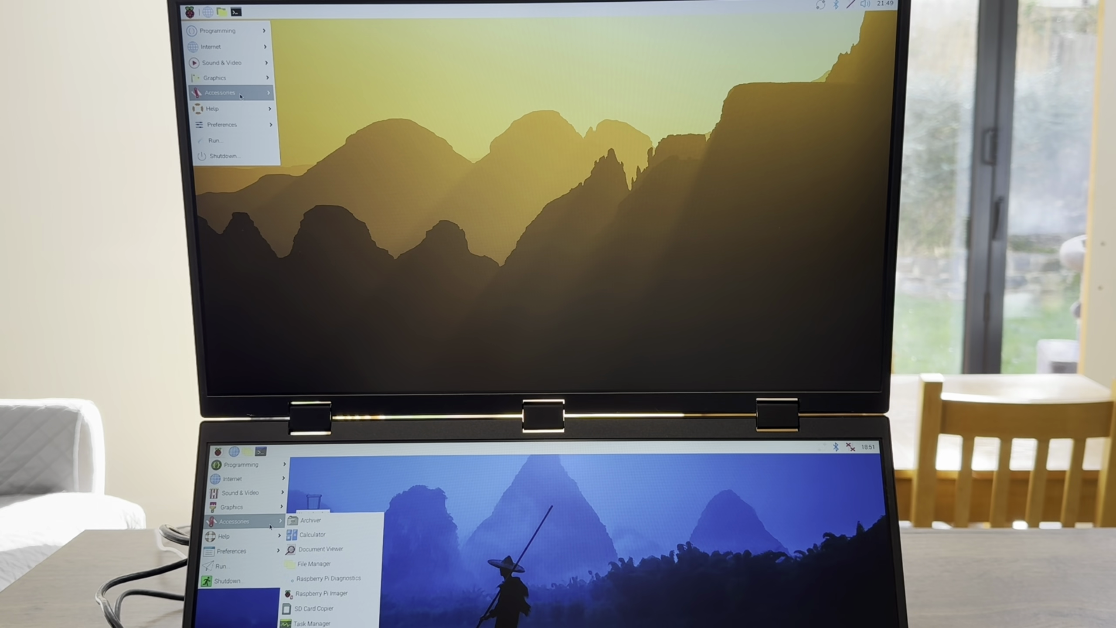
mouse_move(248, 112)
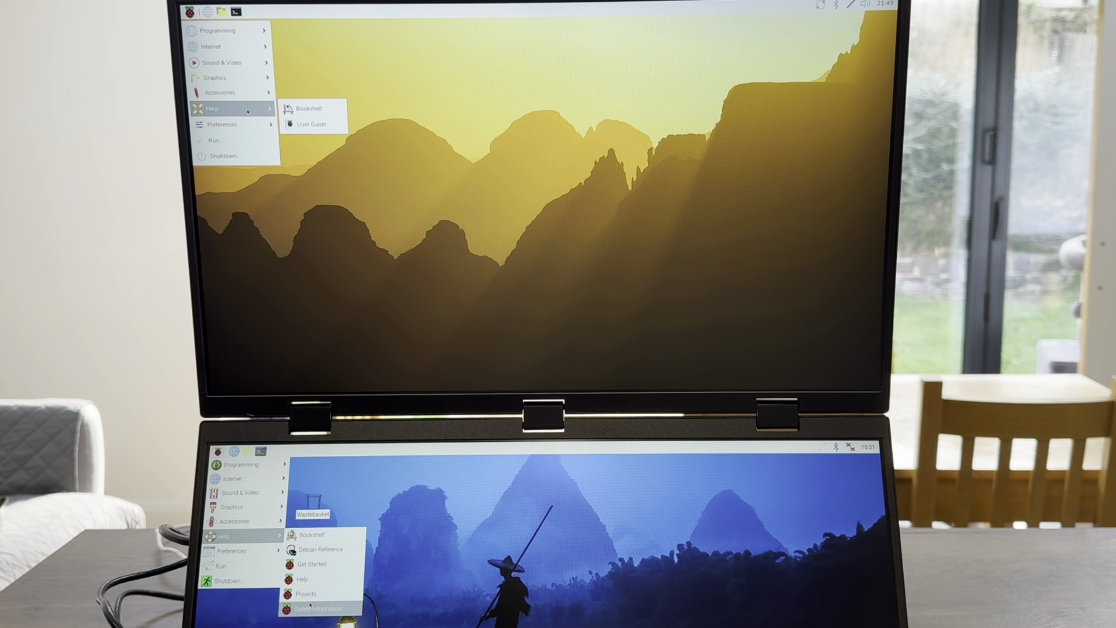
- Compare the Preferences entries in both menus, then dismiss the menus
mouse_move(267, 560)
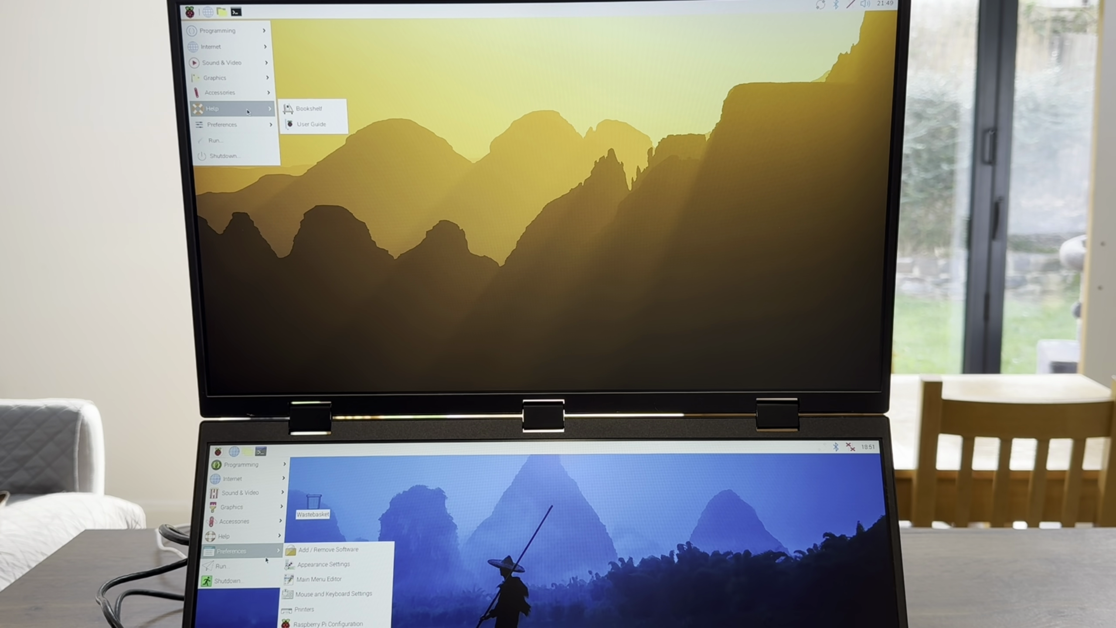
mouse_move(196, 130)
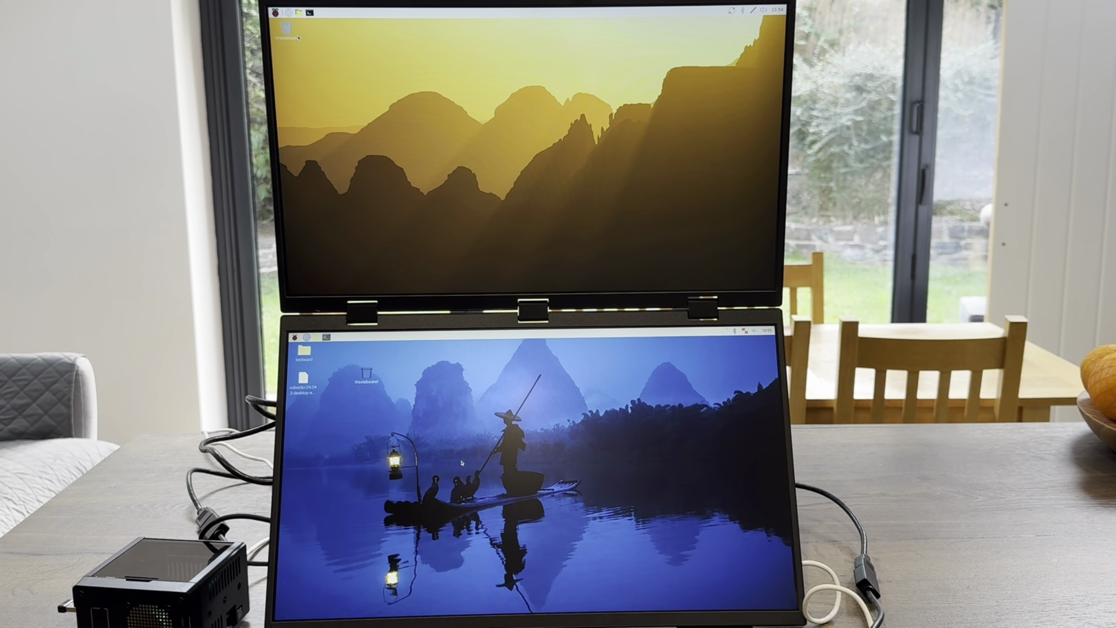
- In a terminal, try running neofetch and installing it with sudo apt install neofetch
key("ctrl+alt+t")
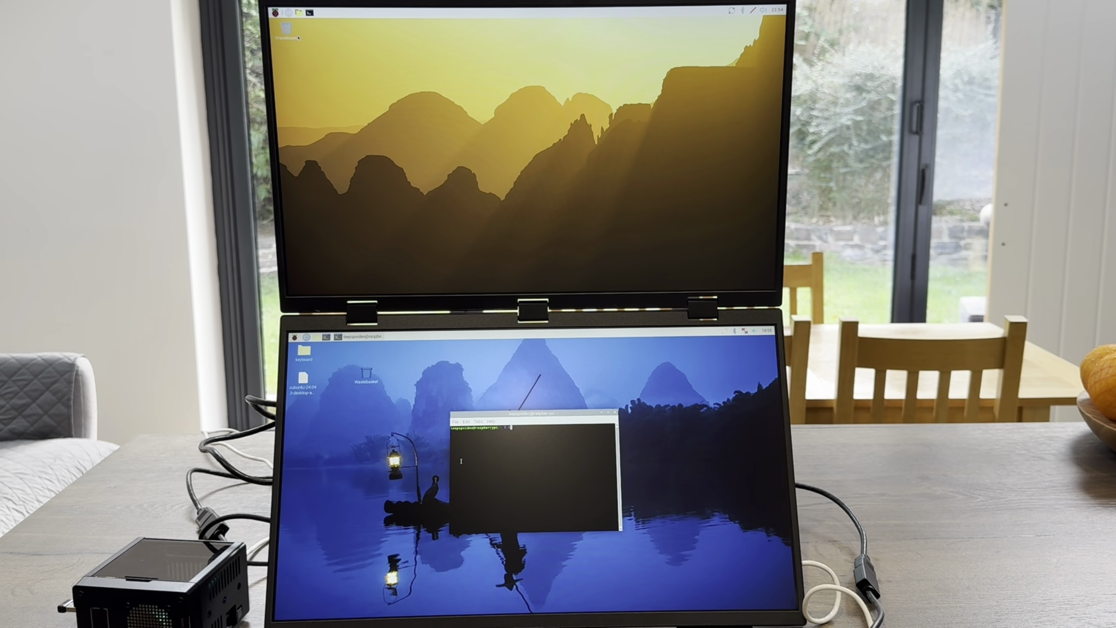
type("neofetc")
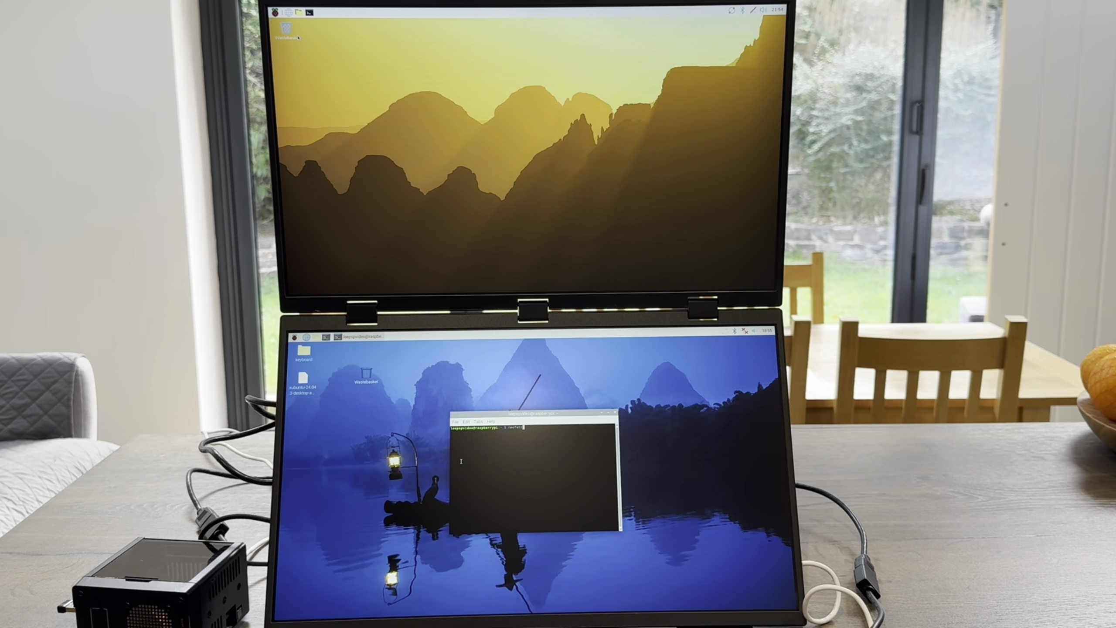
type("h")
key("Return")
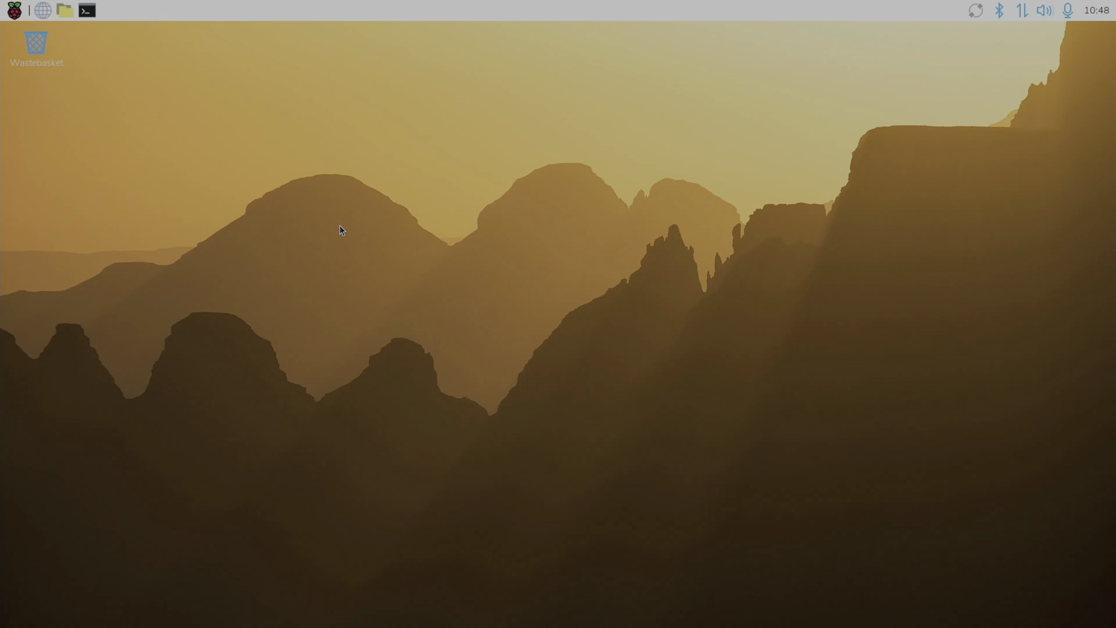
key("ctrl+alt+t")
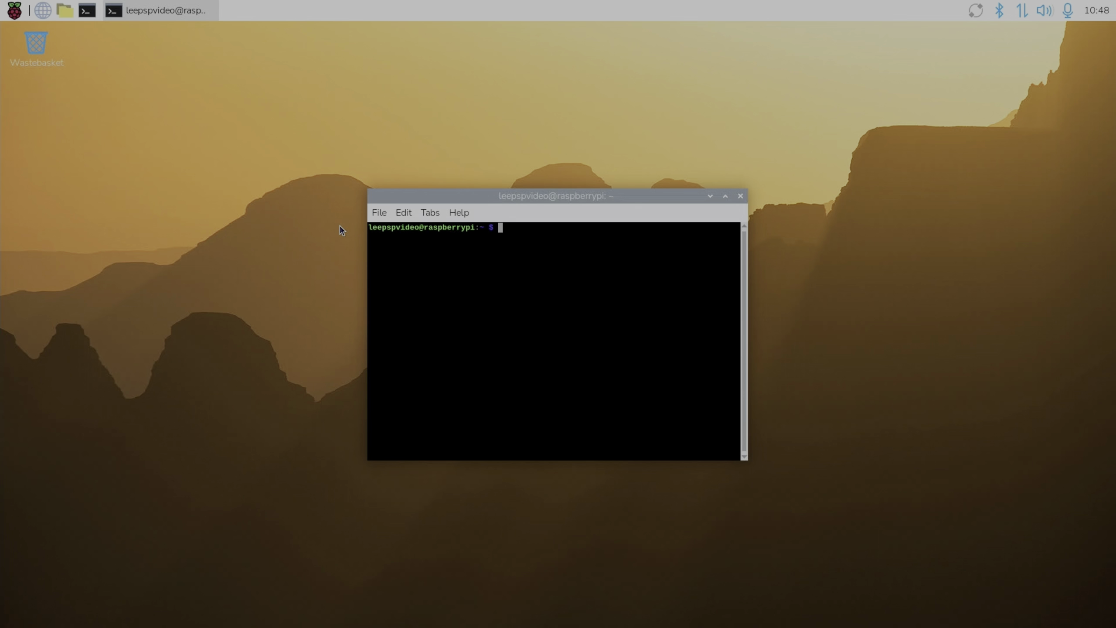
type("sudo apt install neofetch")
key("Return")
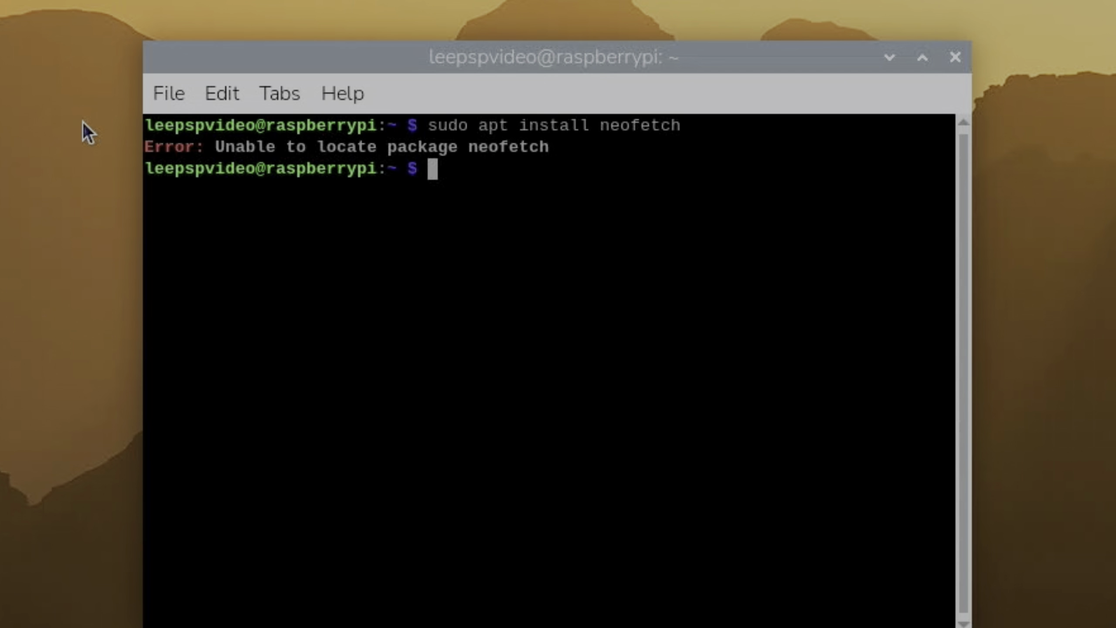
- Install fastfetch instead with sudo apt install fastfetch, confirming with y
key("Up")
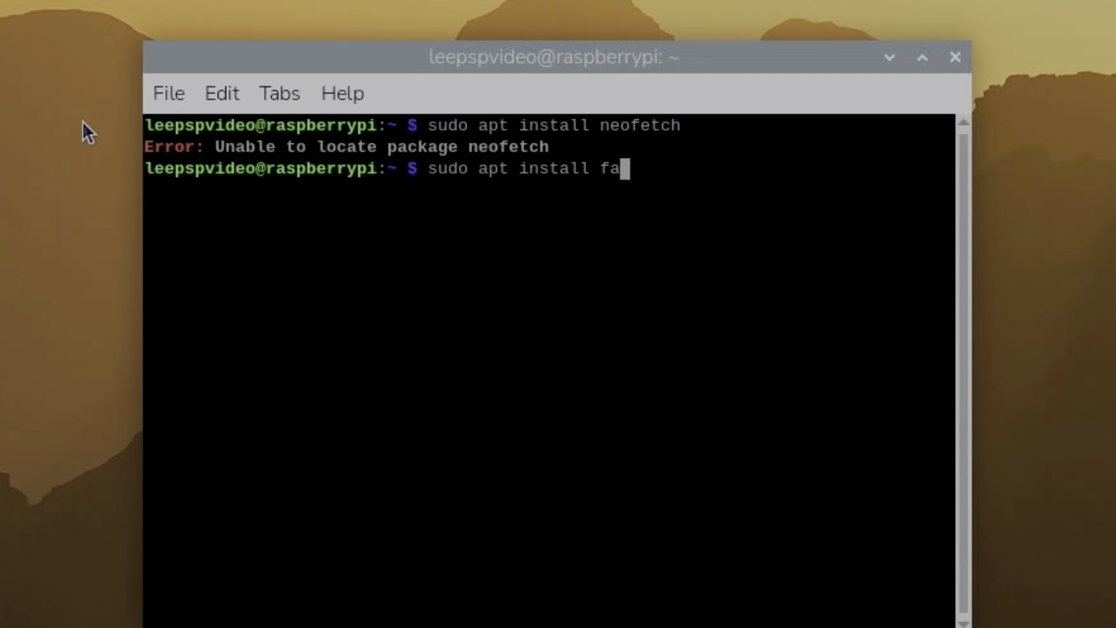
type("fastfetch")
key("Return")
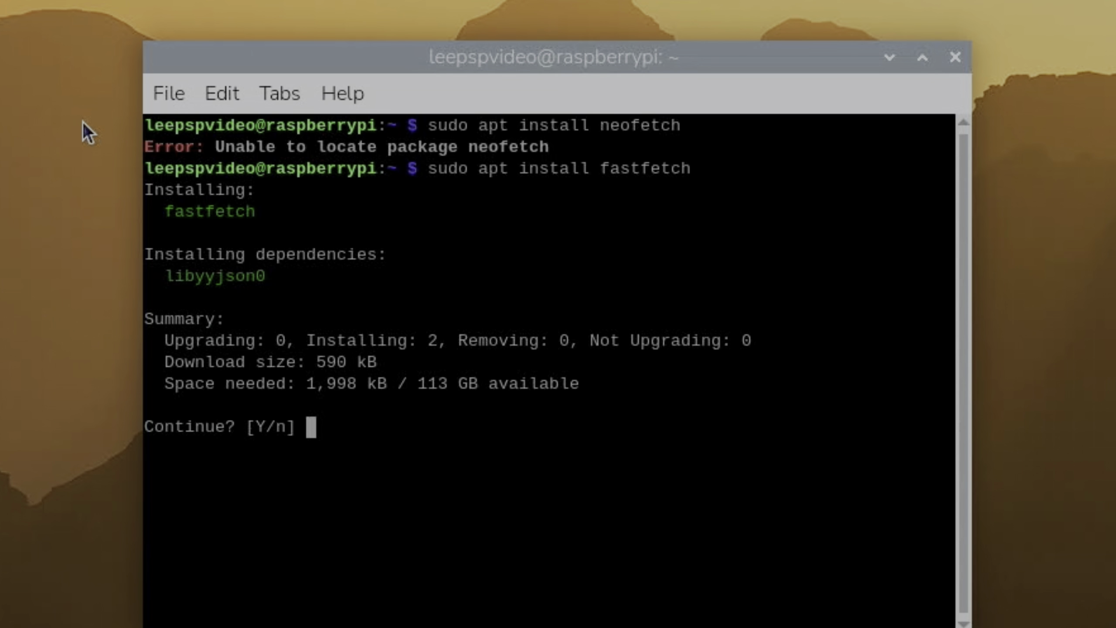
type("y")
key("Return")
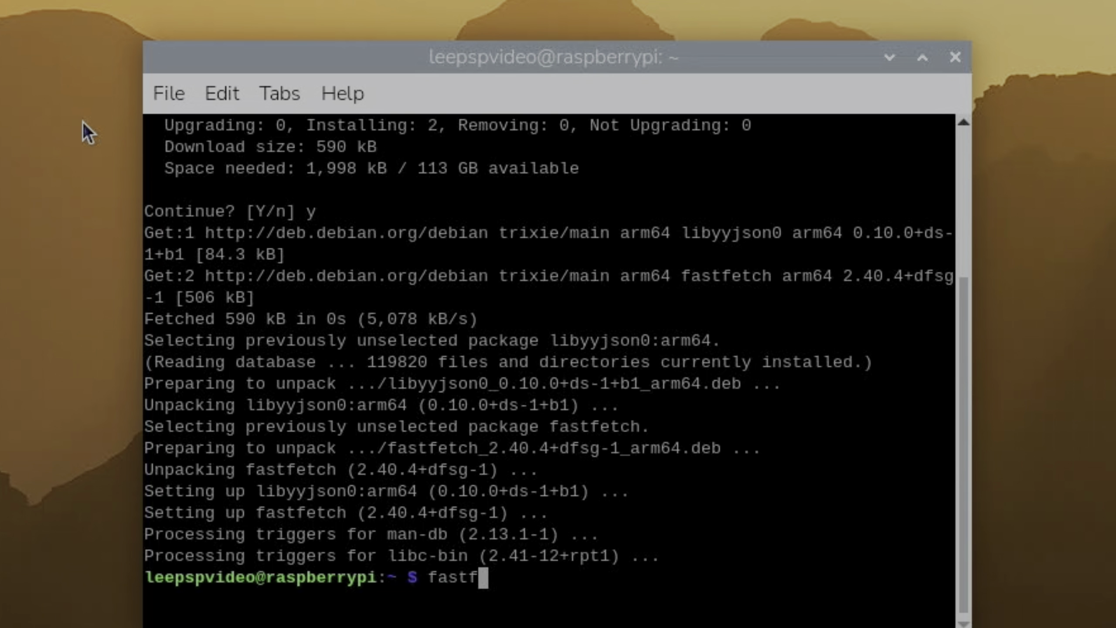
- Run fastfetch to display Debian GNU/Linux 13 (trixie) on a Raspberry Pi 500
type("fastfetch")
key("Return")
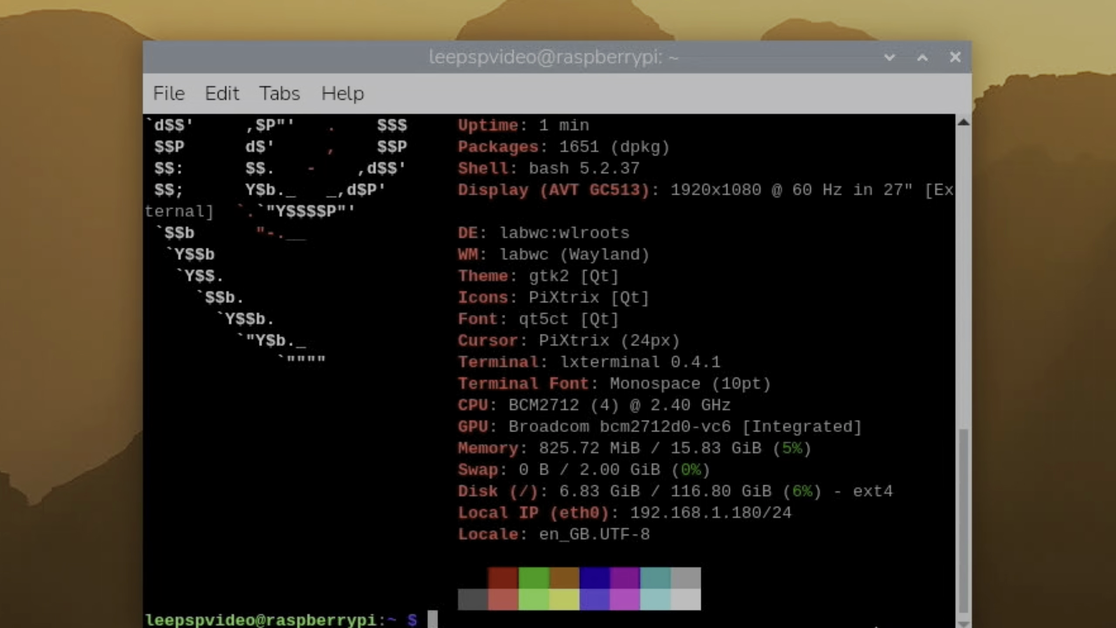
scroll(549, 369, "up", 3)
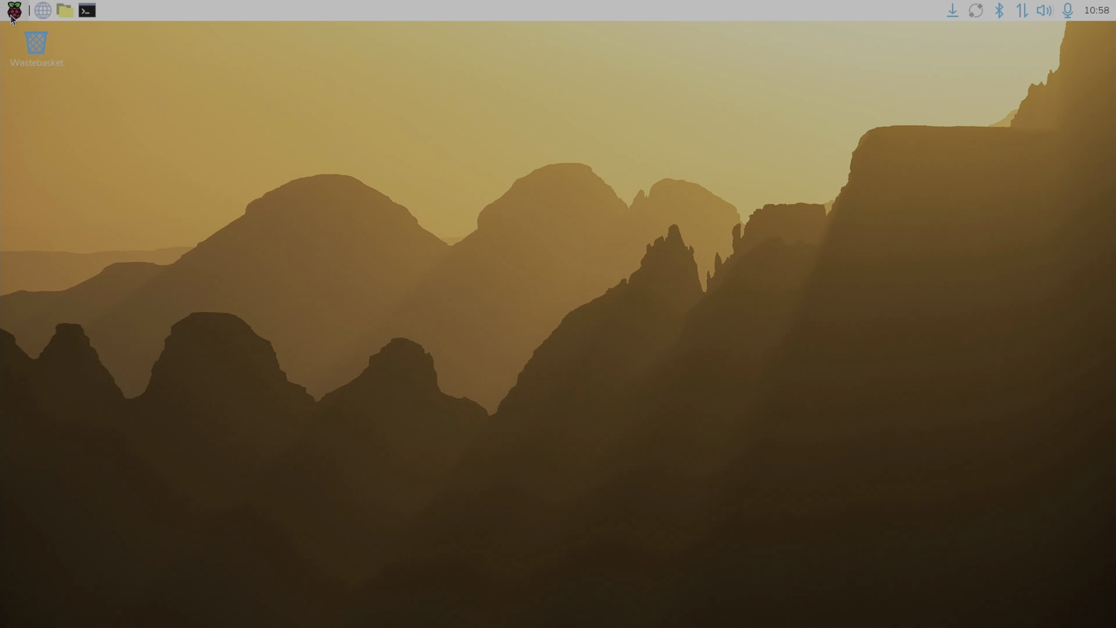
- Open The Official Raspberry Pi Beginner's Guide PDF from the Help menu and maximise it
left_click(12, 10)
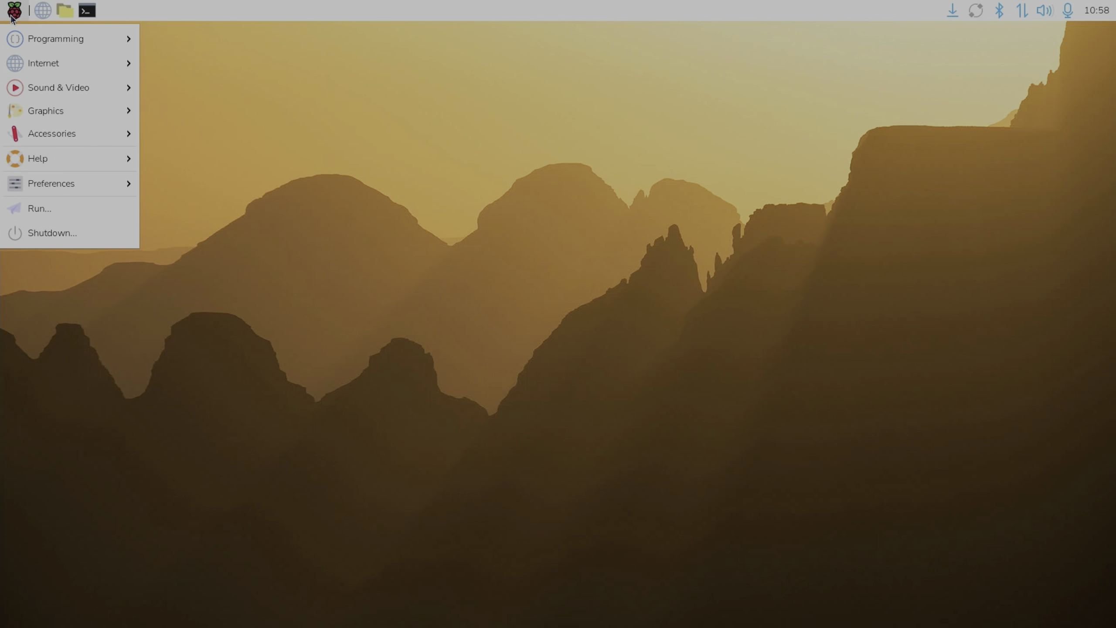
mouse_move(38, 140)
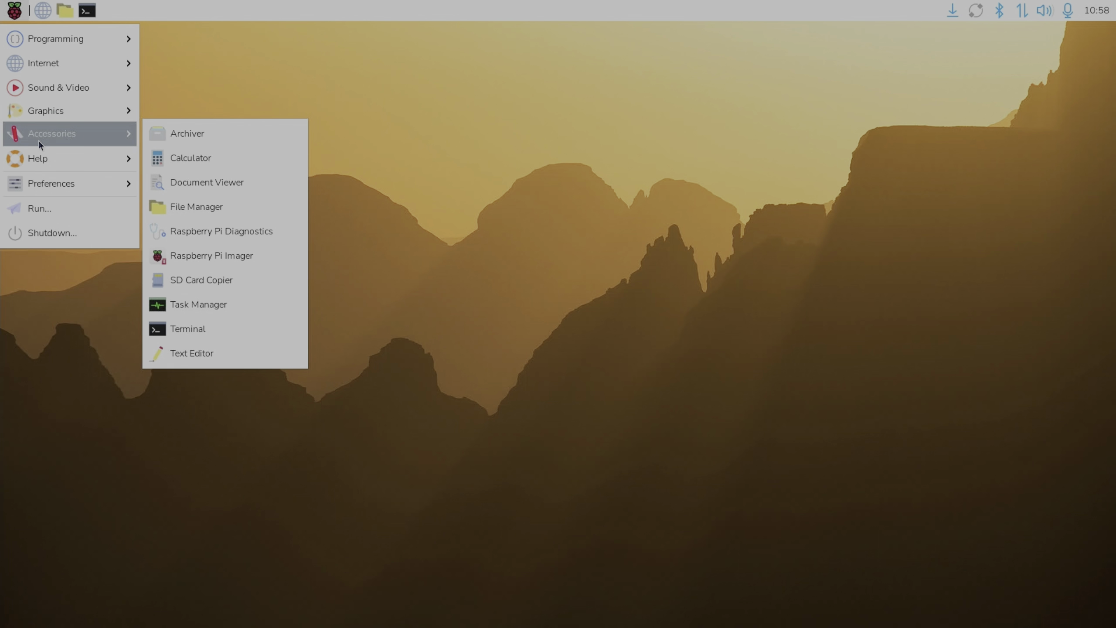
mouse_move(69, 154)
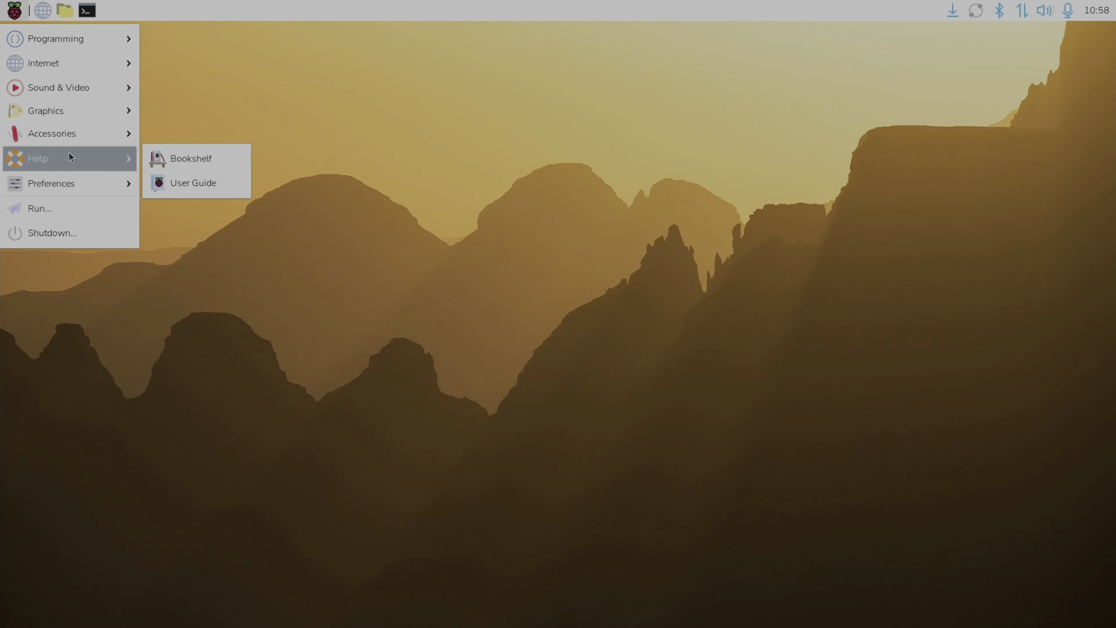
left_click(178, 181)
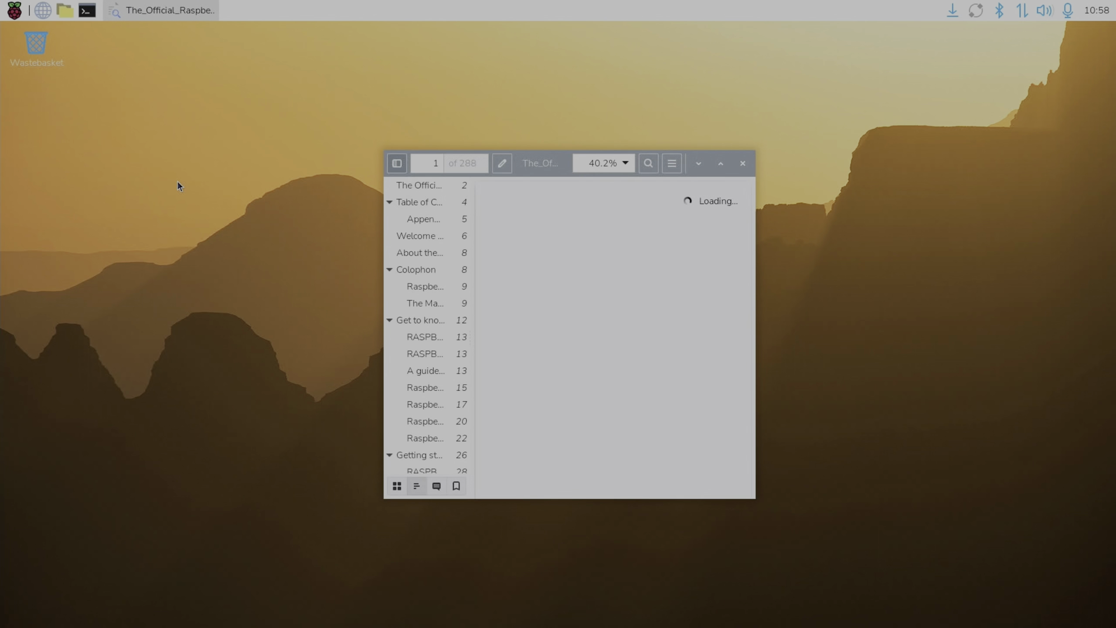
left_click(721, 164)
- Scroll the guide and widen the outline sidebar to show full chapter titles
scroll(161, 249, "down", 5)
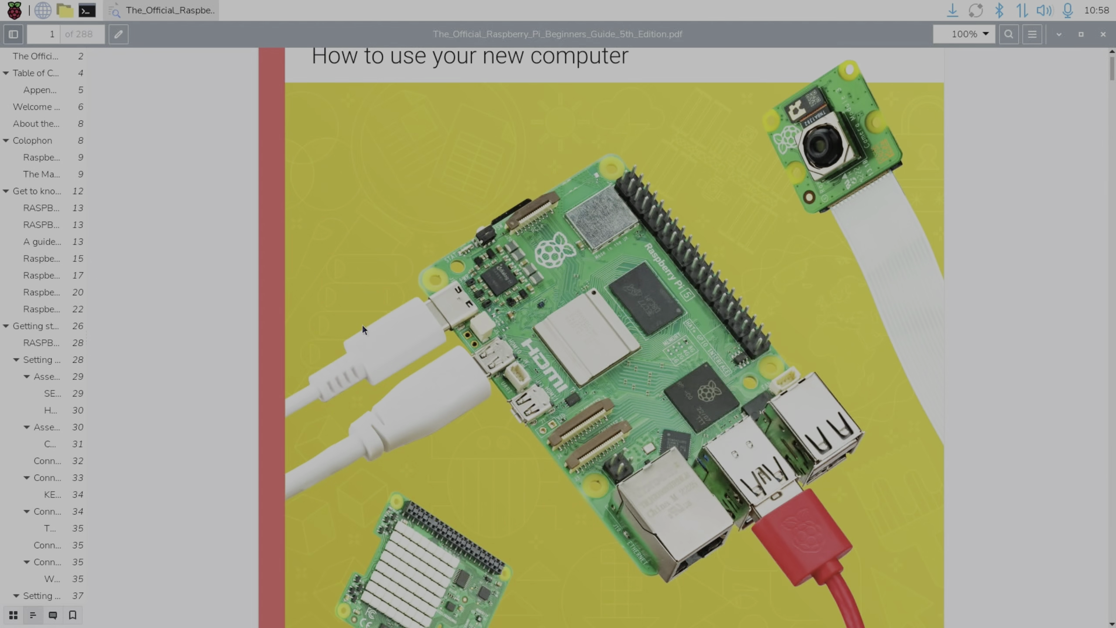
scroll(370, 334, "down", 5)
scroll(378, 342, "up", 10)
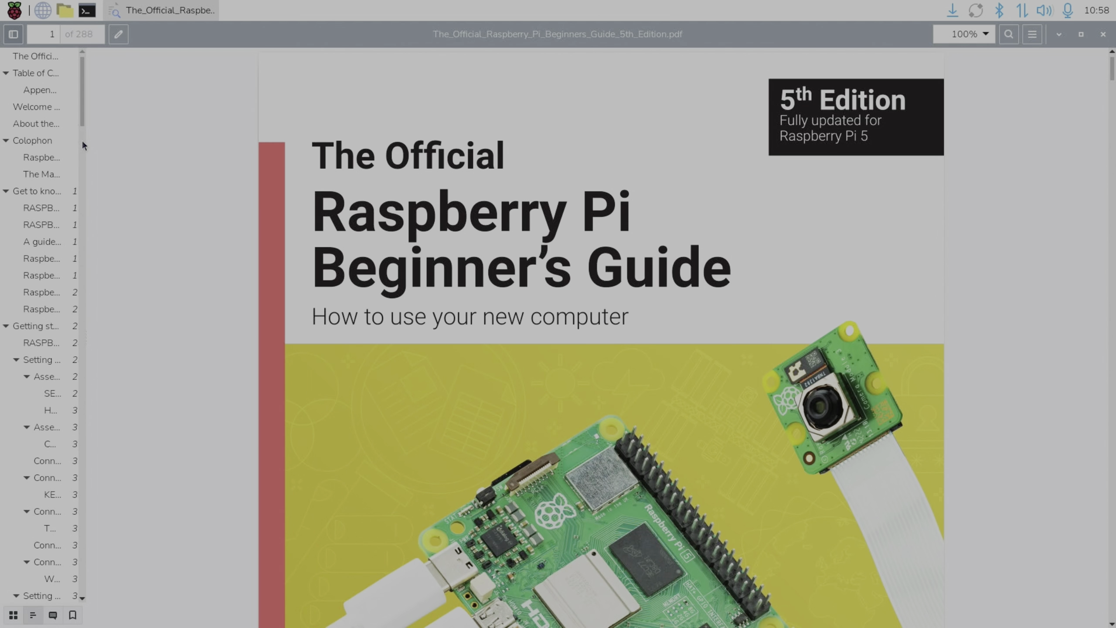
left_click_drag(83, 146, 294, 166)
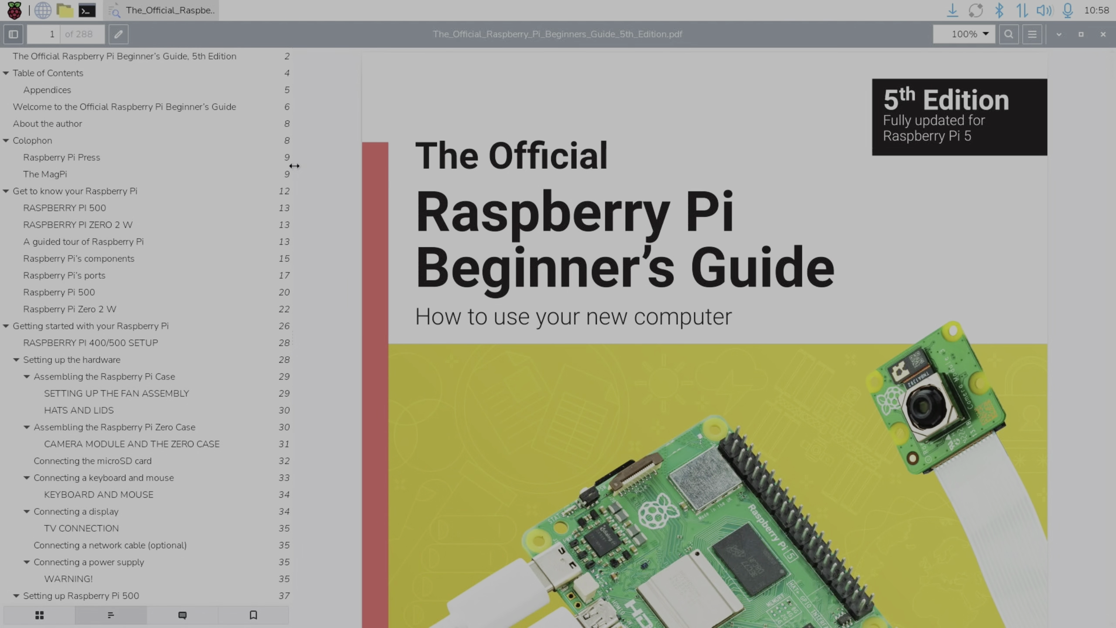
scroll(53, 247, "down", 20)
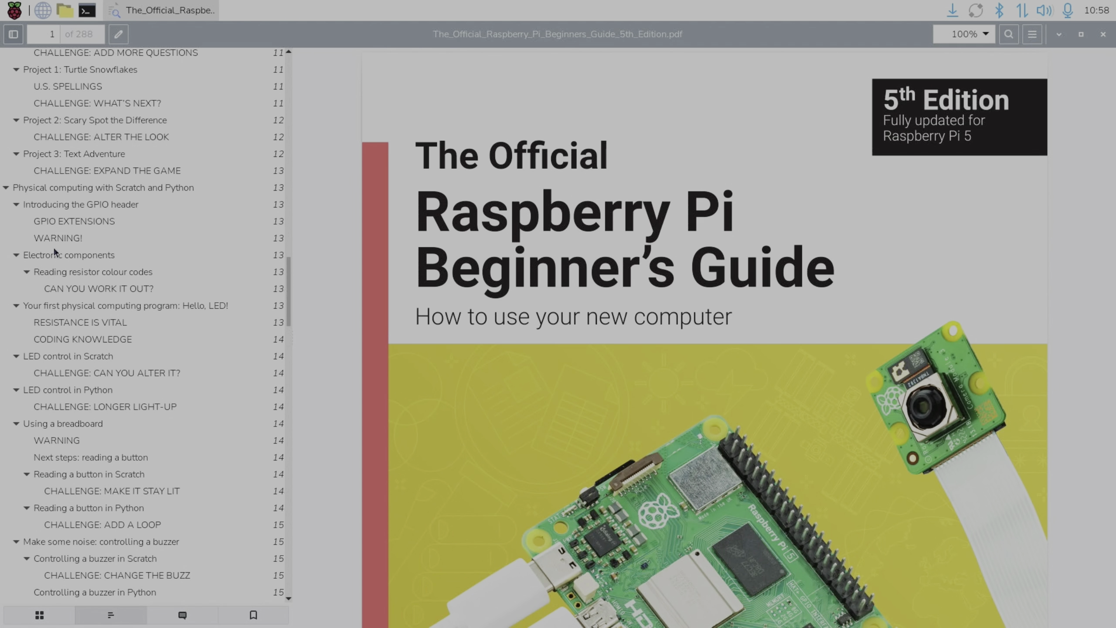
scroll(54, 248, "up", 6)
scroll(53, 246, "up", 20)
- Jump to the Raspberry Pi's ports section, scroll up a page, and close the guide
left_click(61, 275)
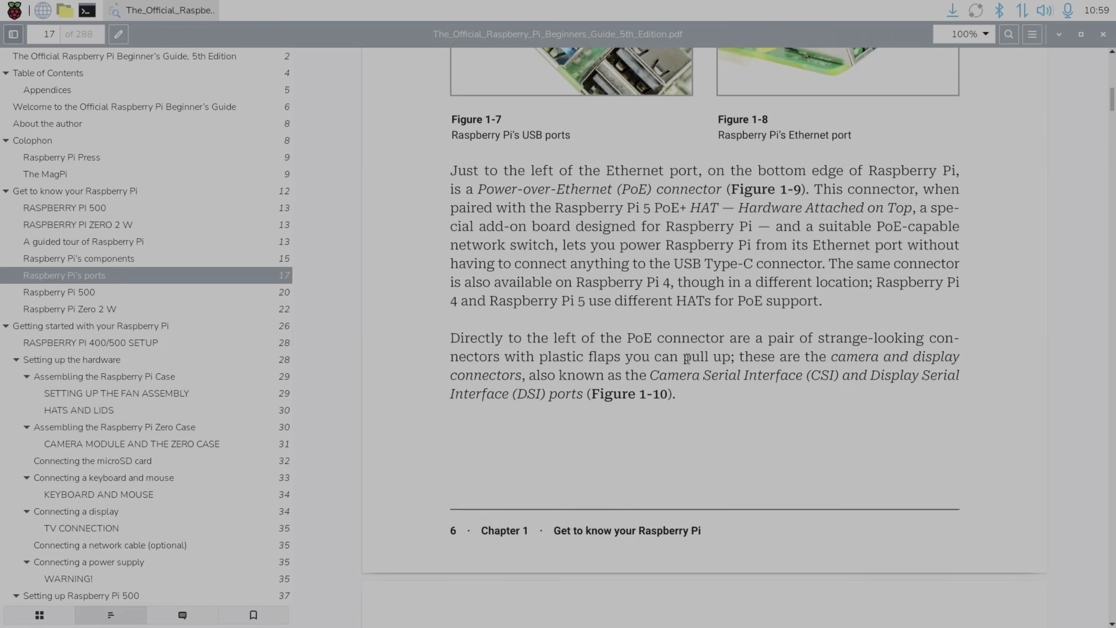
scroll(857, 278, "up", 10)
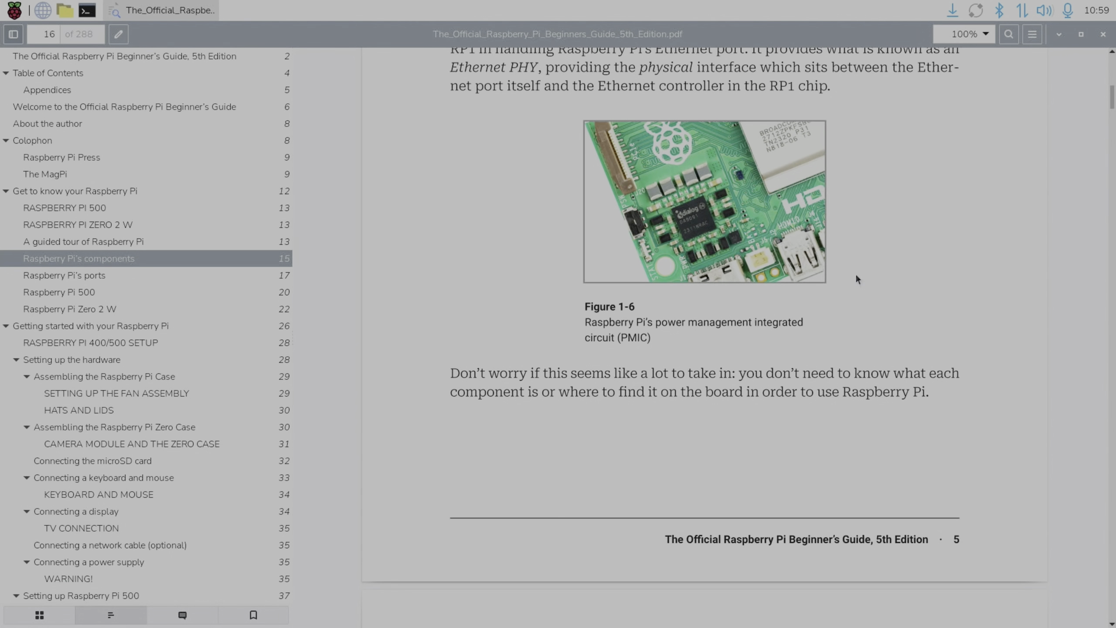
left_click(1104, 35)
- Open Bookshelf, browse the Magazines grid from Issue 158 downward, and close it
left_click(5, 17)
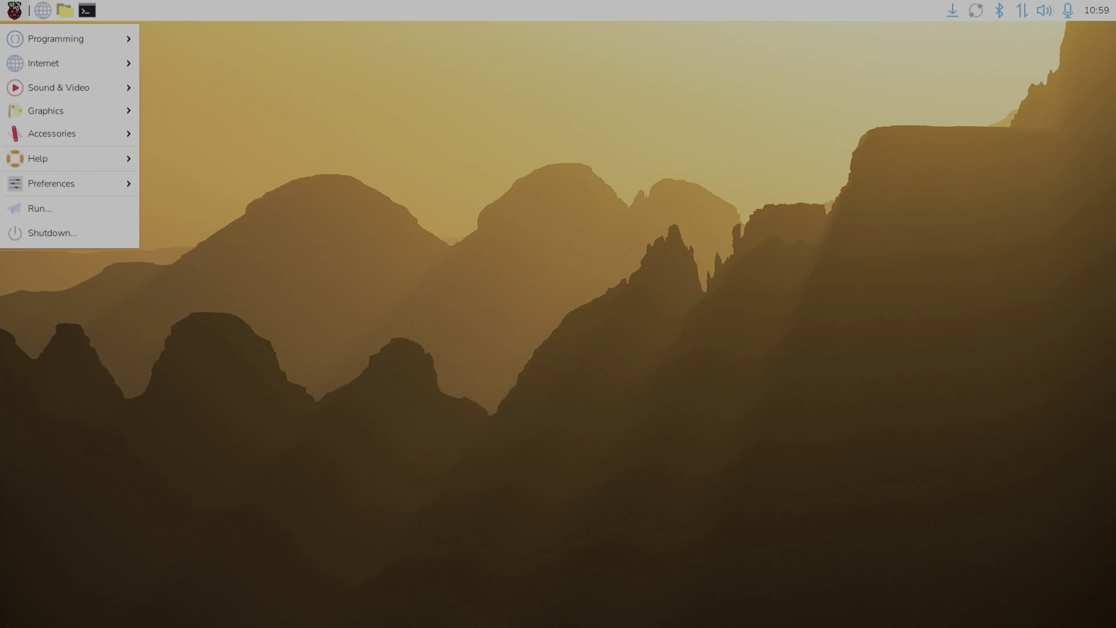
mouse_move(52, 168)
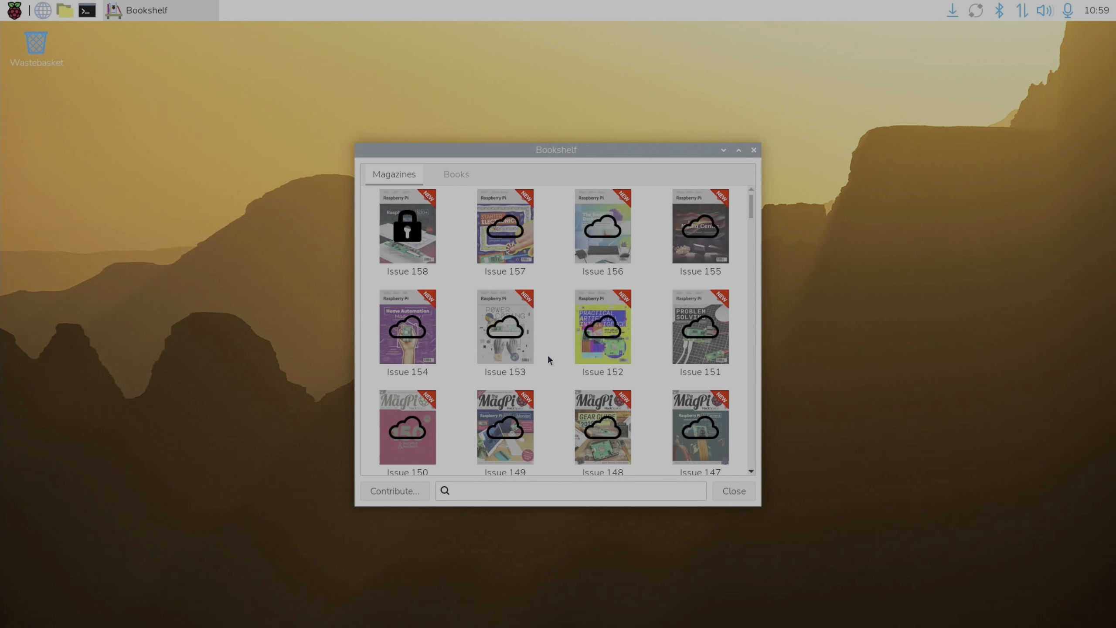
scroll(548, 360, "down", 5)
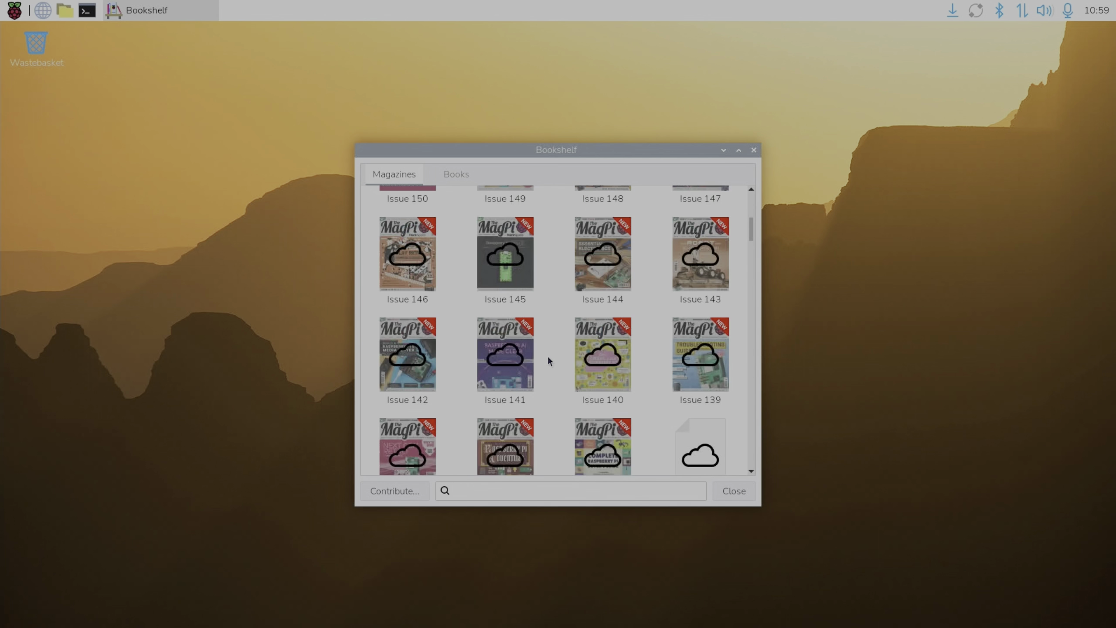
scroll(548, 358, "up", 5)
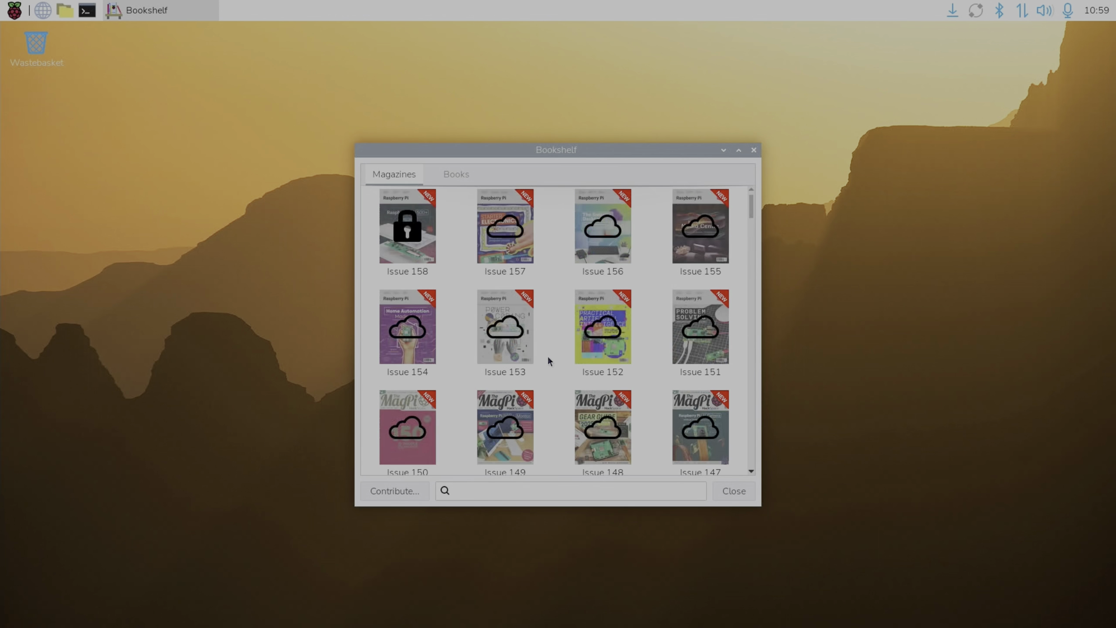
left_click(754, 150)
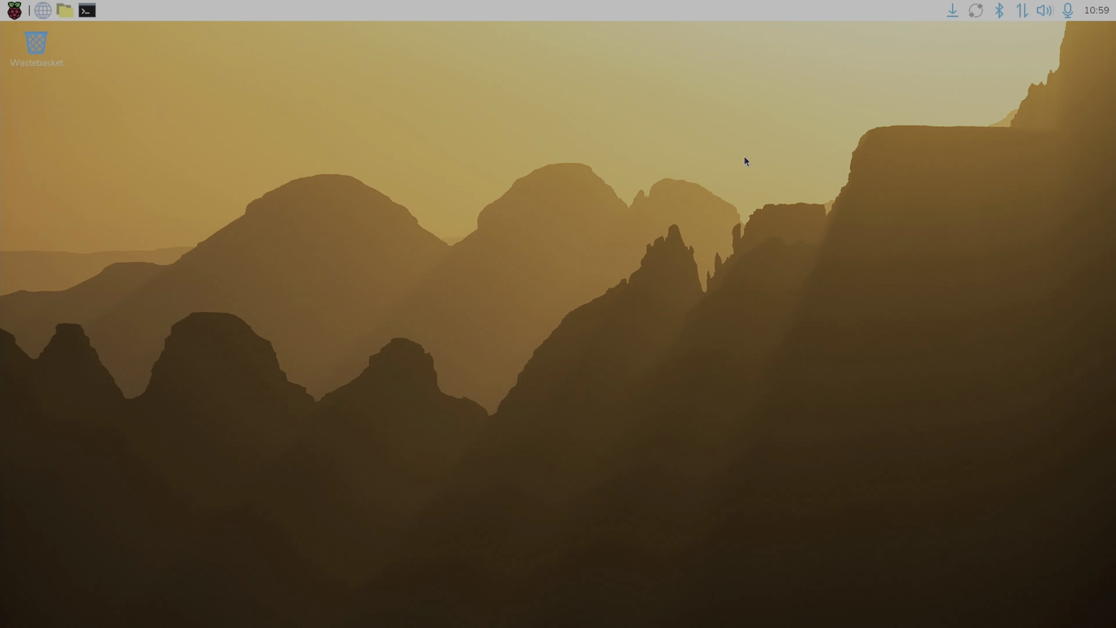
- Open the applications menu and expand Preferences to list Control Centre
left_click(6, 8)
mouse_move(30, 135)
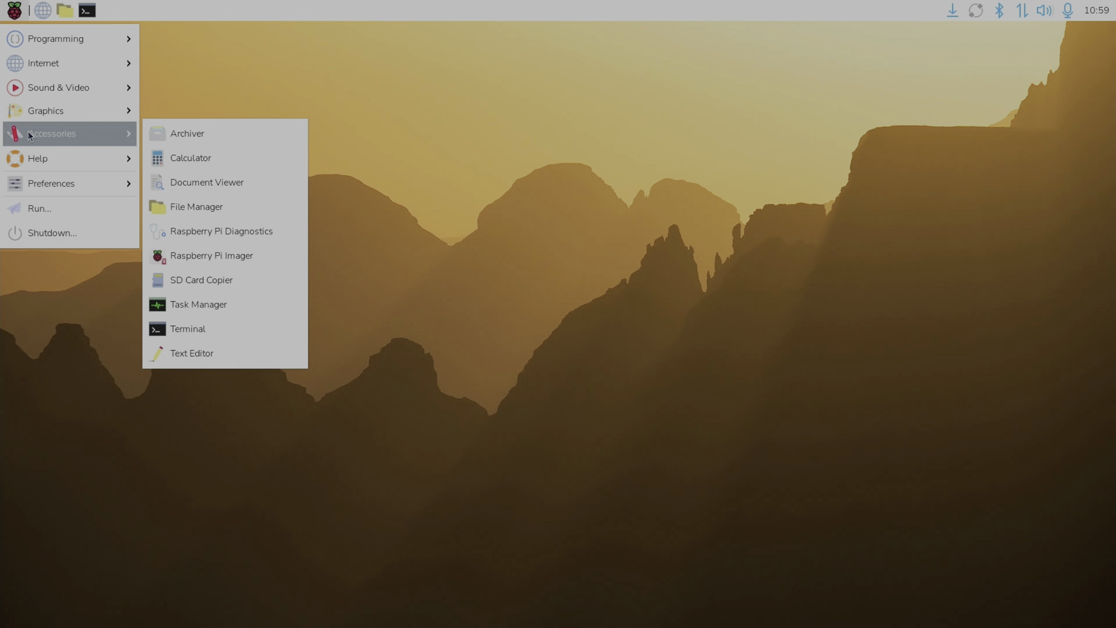
mouse_move(36, 182)
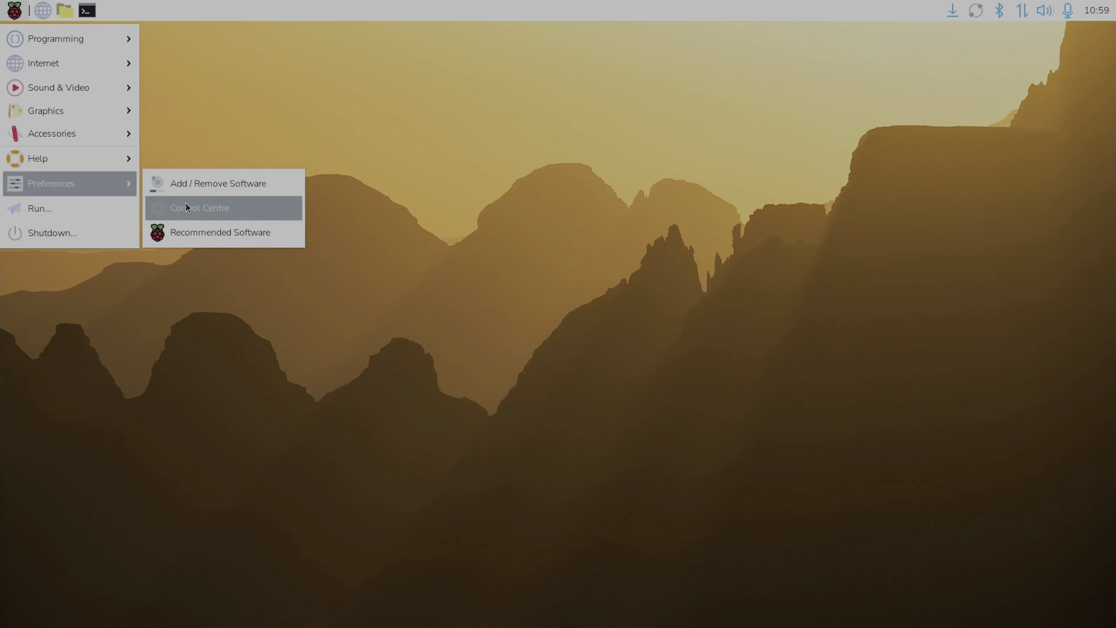
- Launch Control Centre and view its Desktop, Display and Interfaces pages
left_click(197, 213)
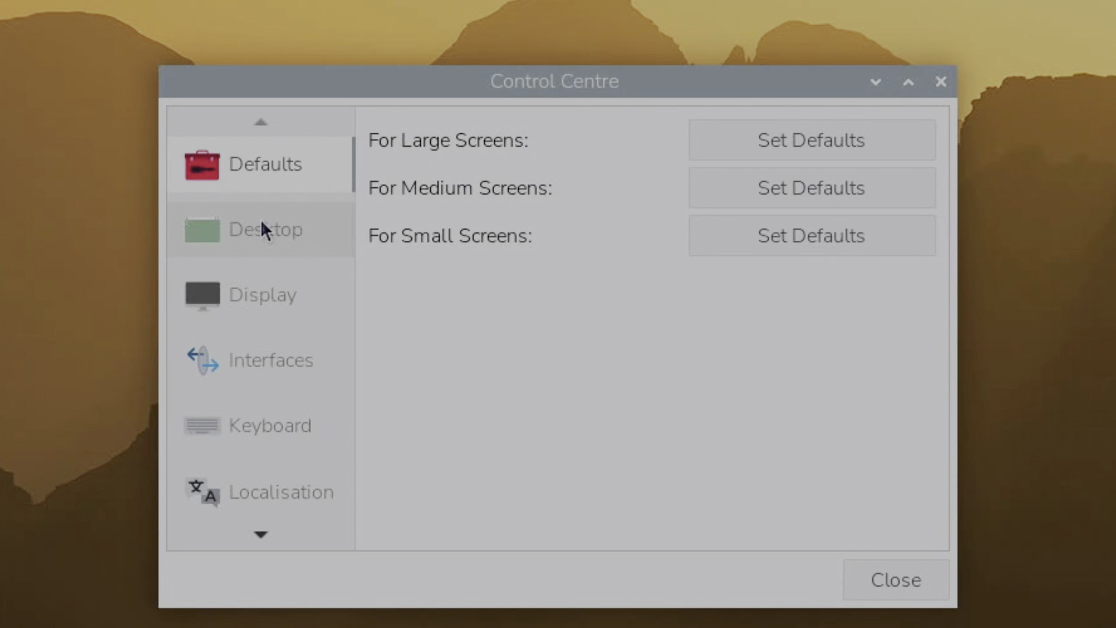
left_click(264, 229)
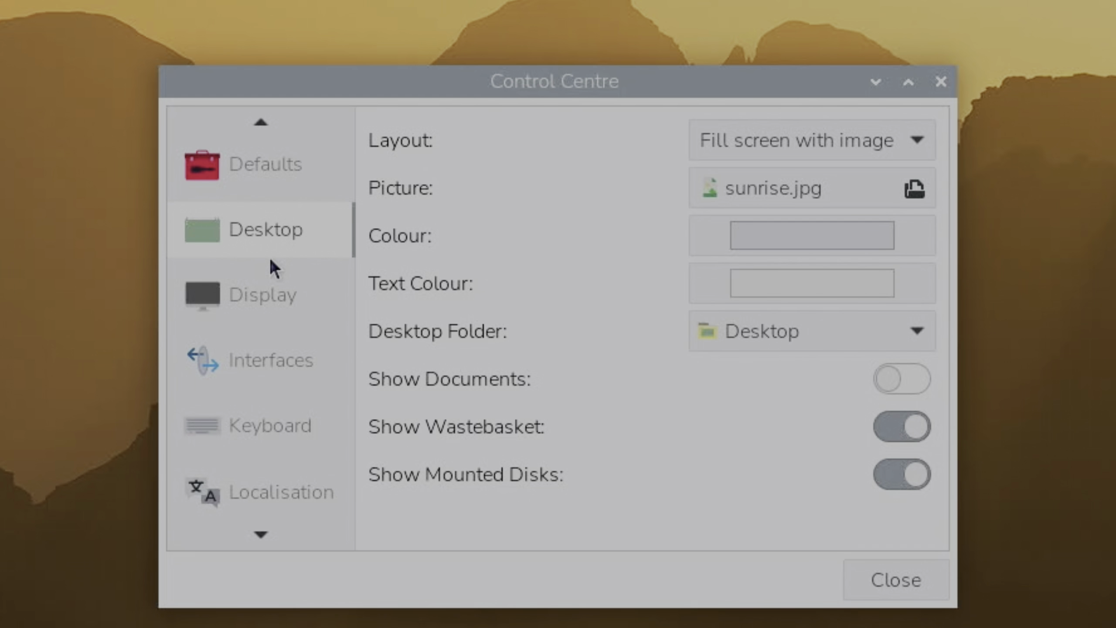
left_click(270, 294)
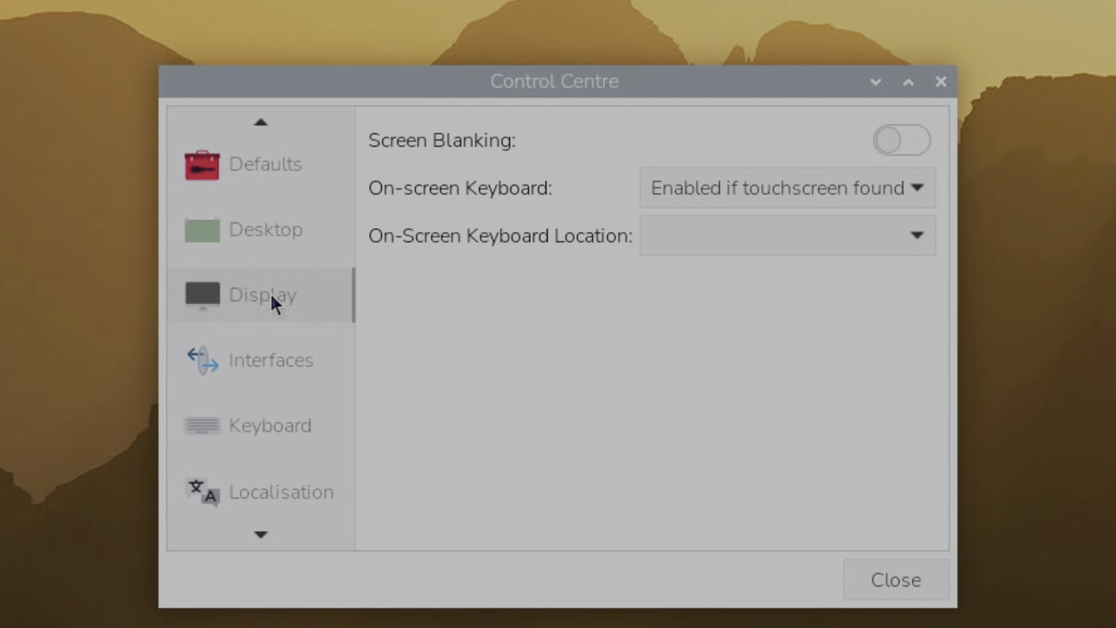
left_click(272, 356)
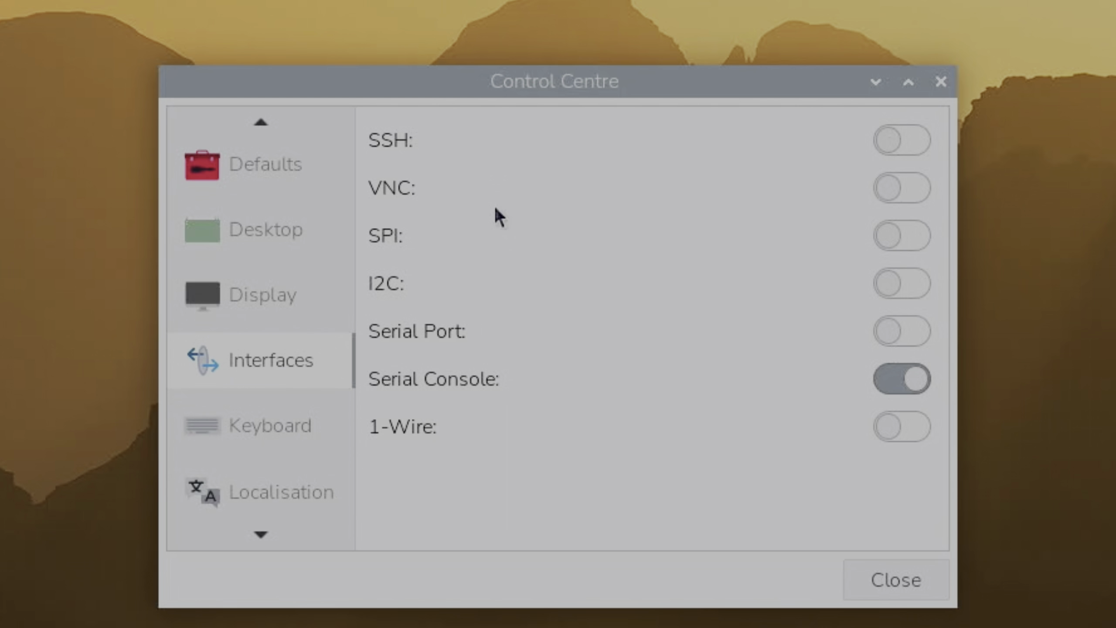
- Browse the Keyboard, Performance, Printers and System pages, then close Control Centre
left_click(282, 414)
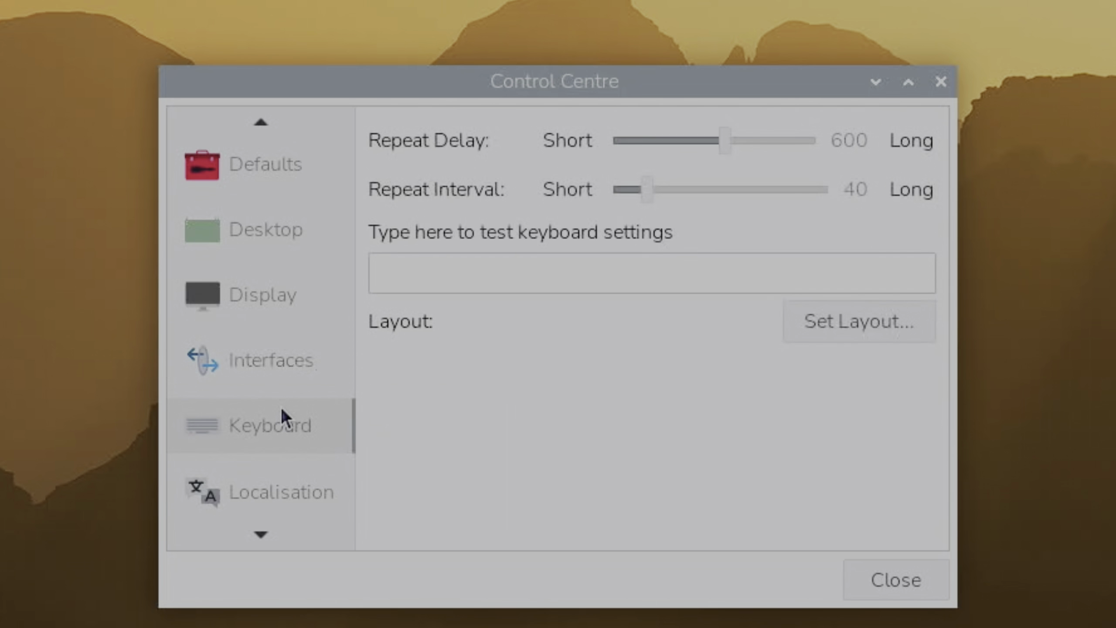
scroll(305, 482, "down", 3)
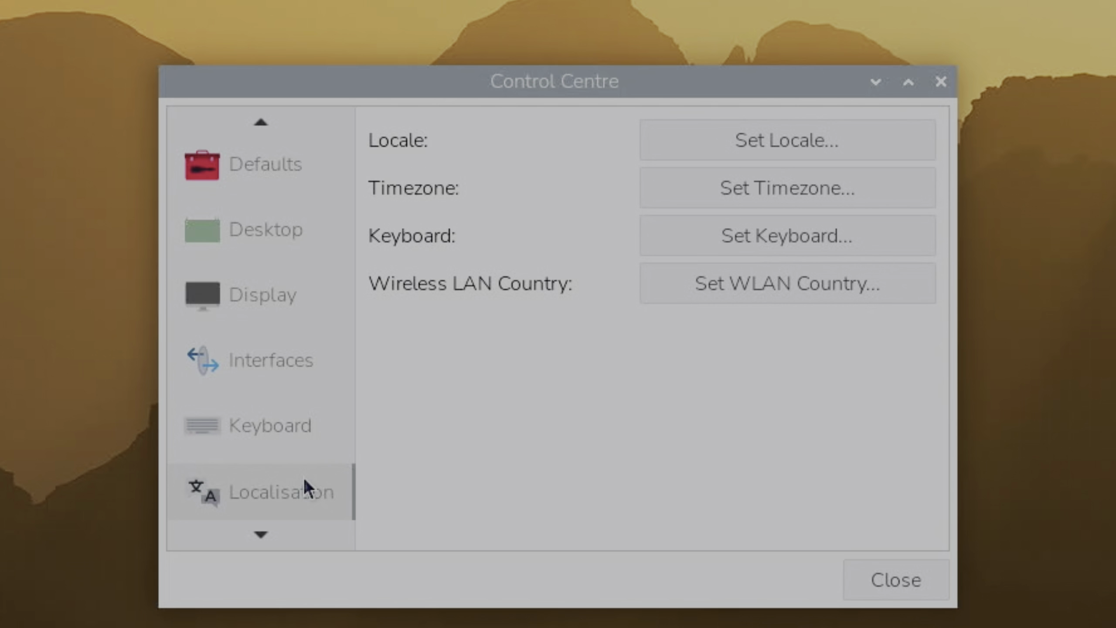
scroll(303, 477, "down", 2)
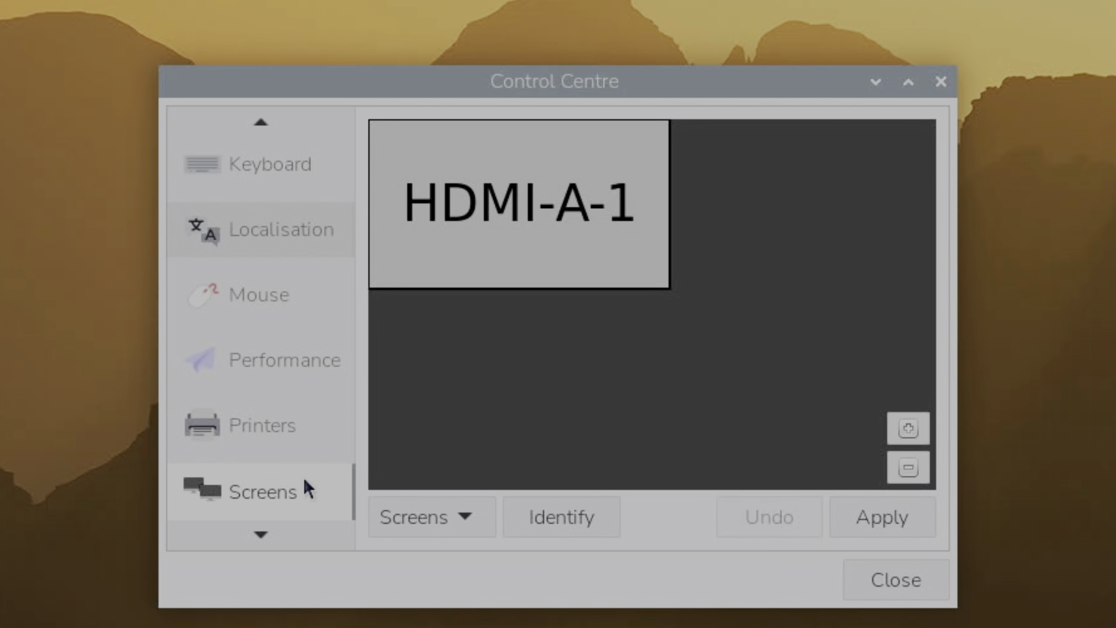
left_click(315, 350)
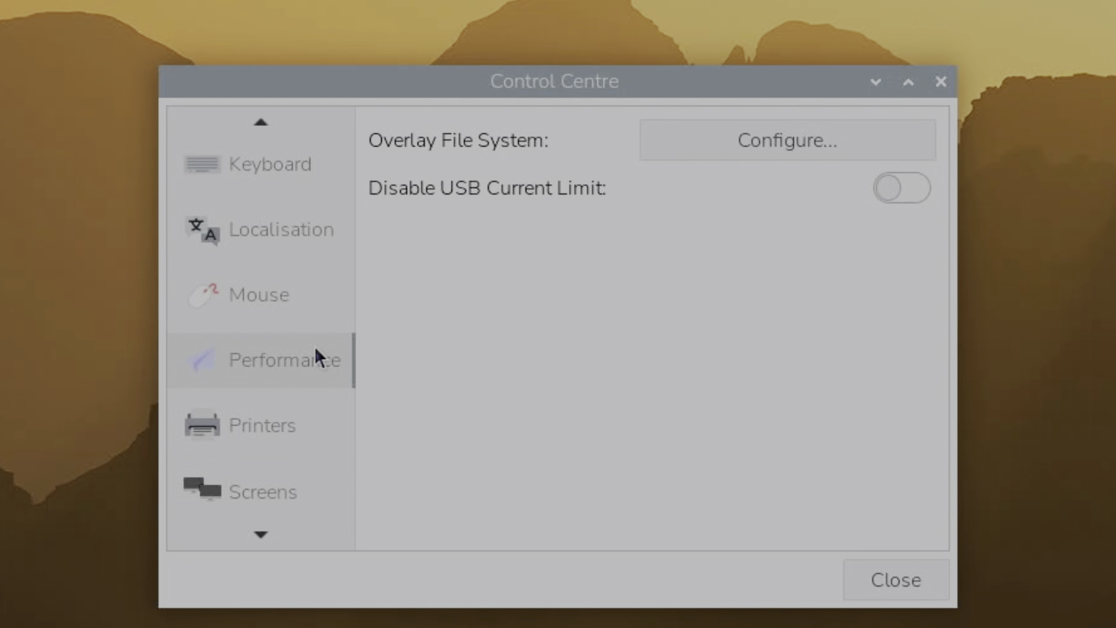
left_click(291, 422)
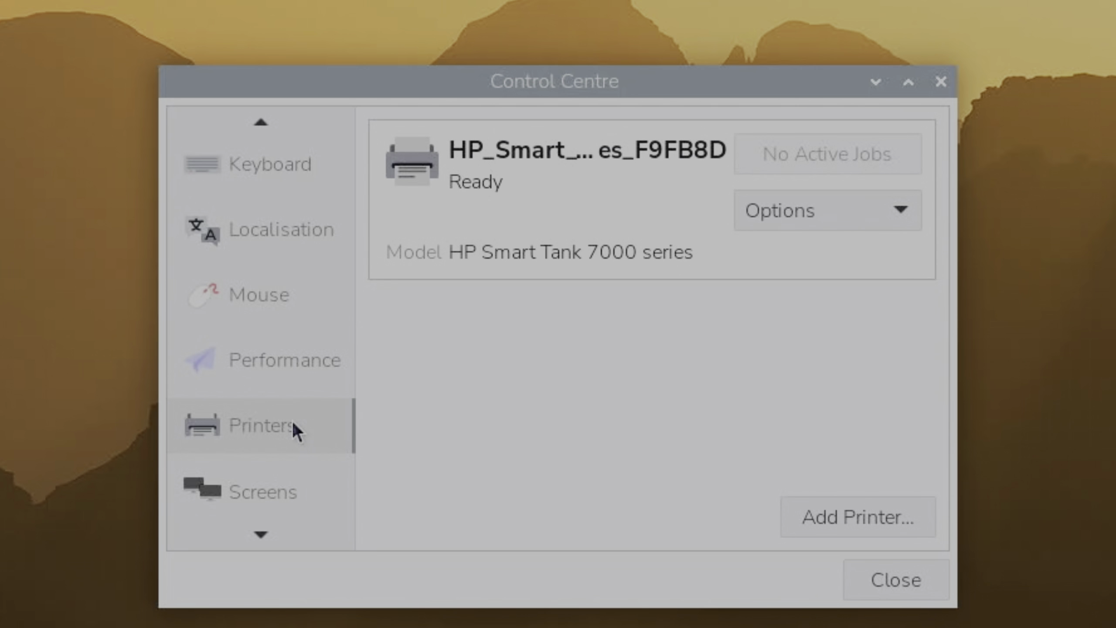
scroll(292, 489, "down", 2)
left_click(300, 491)
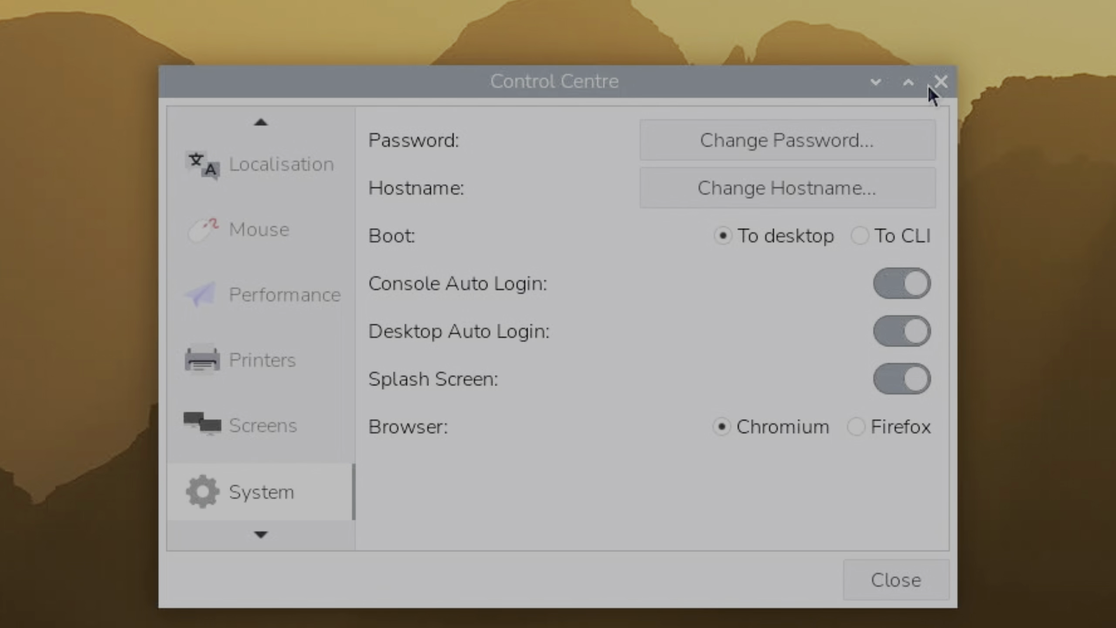
left_click(940, 82)
key("ctrl+alt+t")
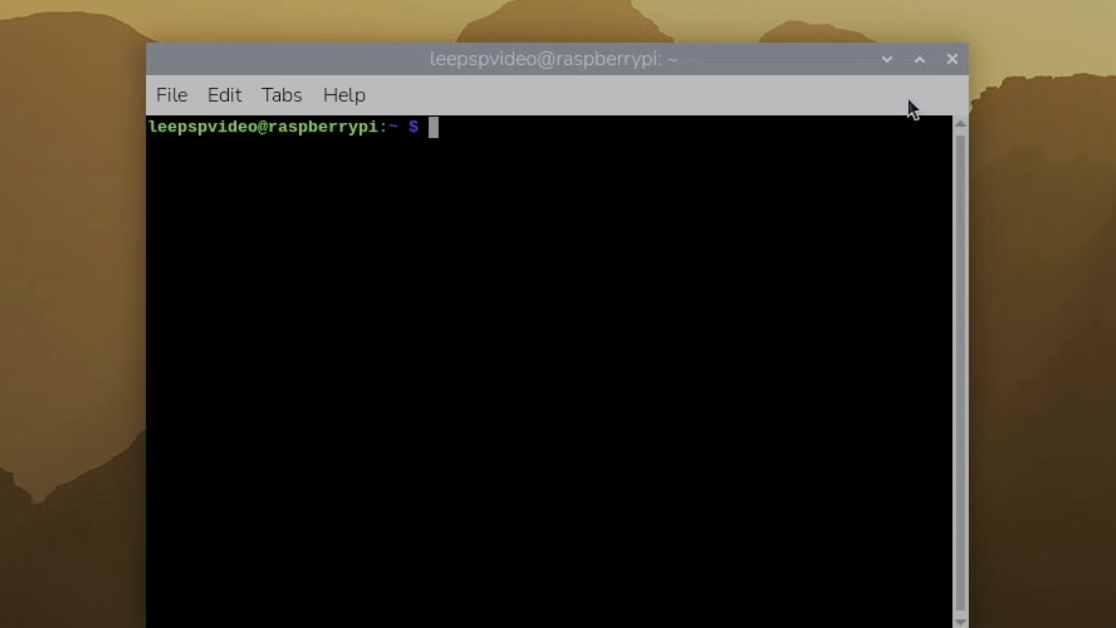
type("sudo r")
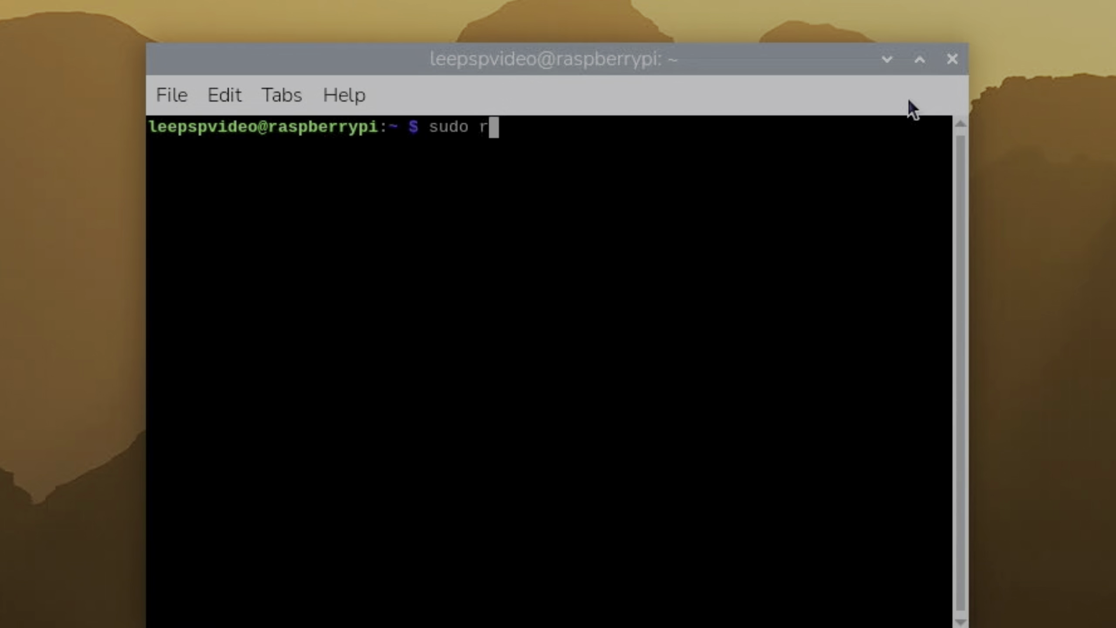
type("aspi-co")
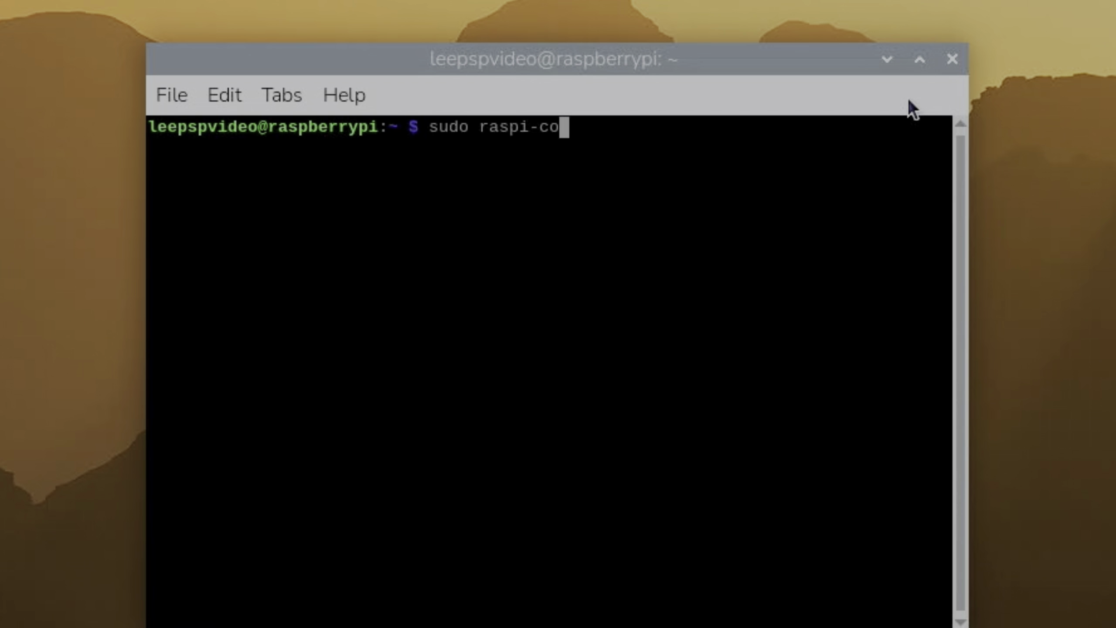
type("nfig")
key("Return")
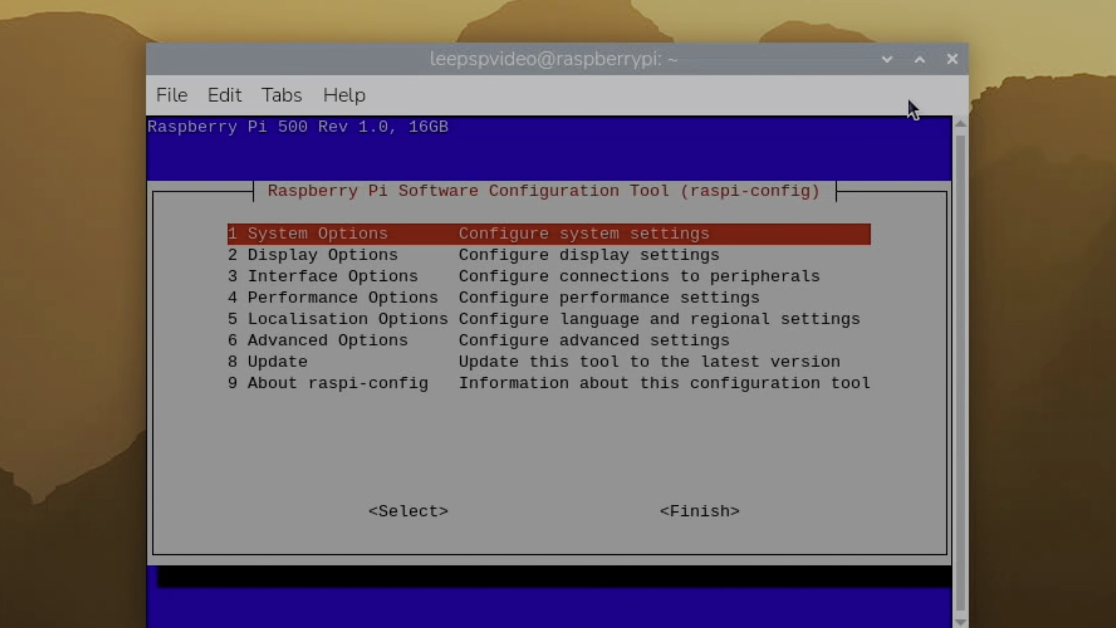
key("Down")
key("Down")
key("Down")
key("Down")
key("Down")
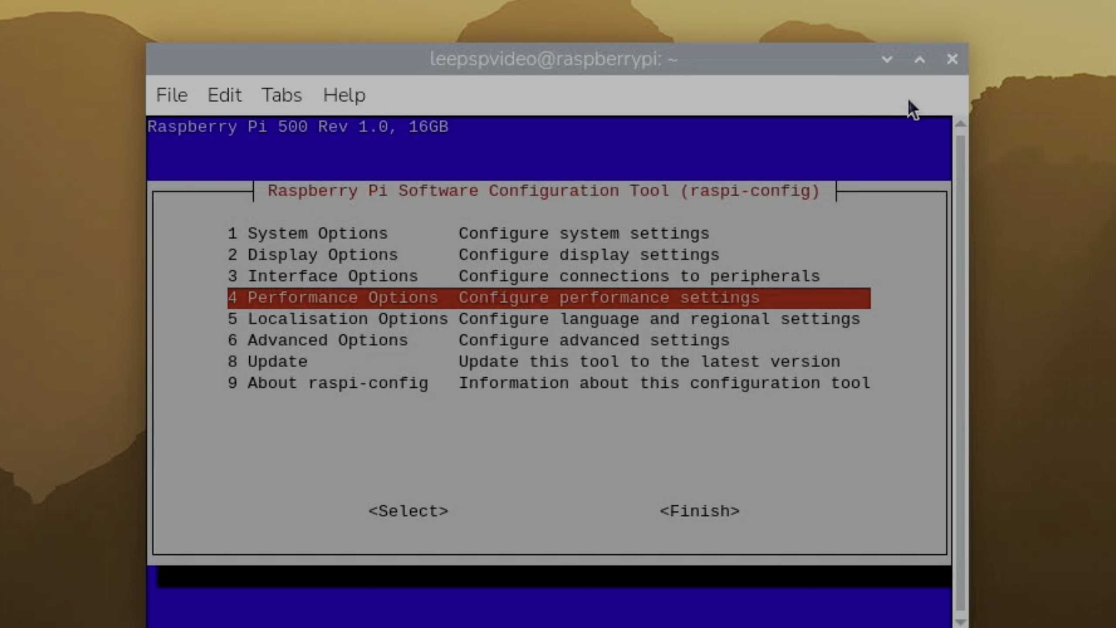
key("Return")
key("Down")
key("Down")
key("Down")
key("Down")
key("Down")
key("Down")
key("Down")
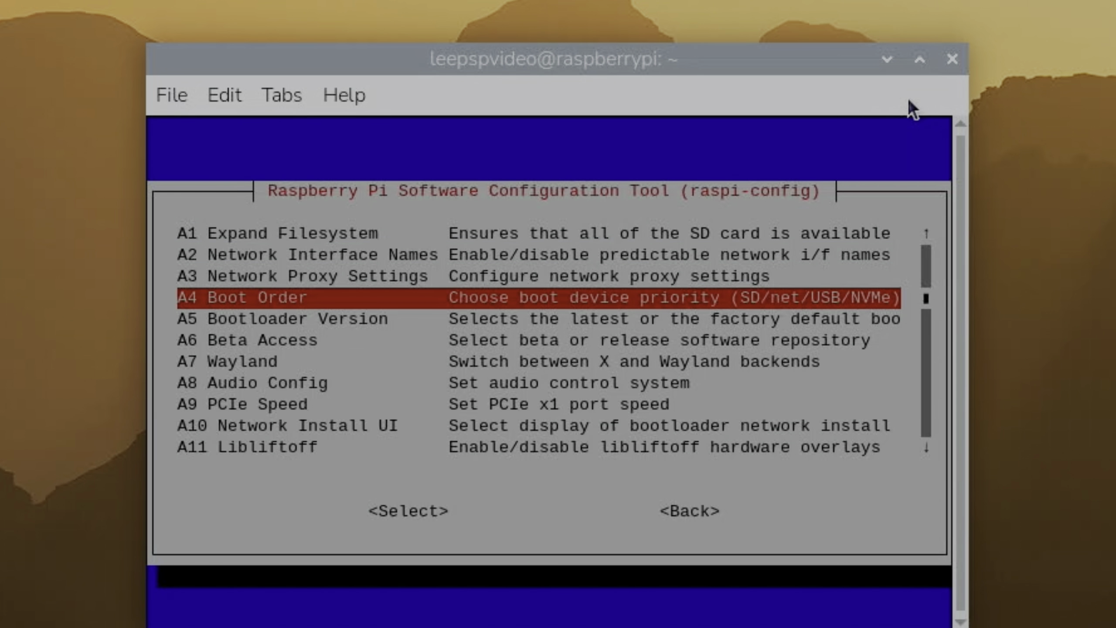
key("Down")
key("Down")
key("Down")
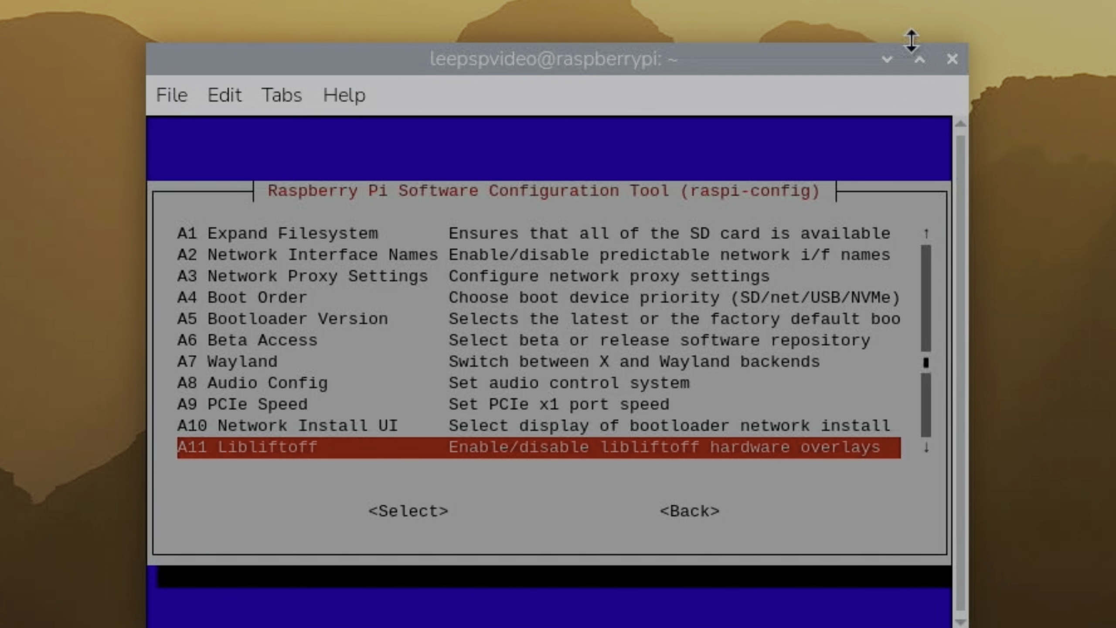
left_click(947, 63)
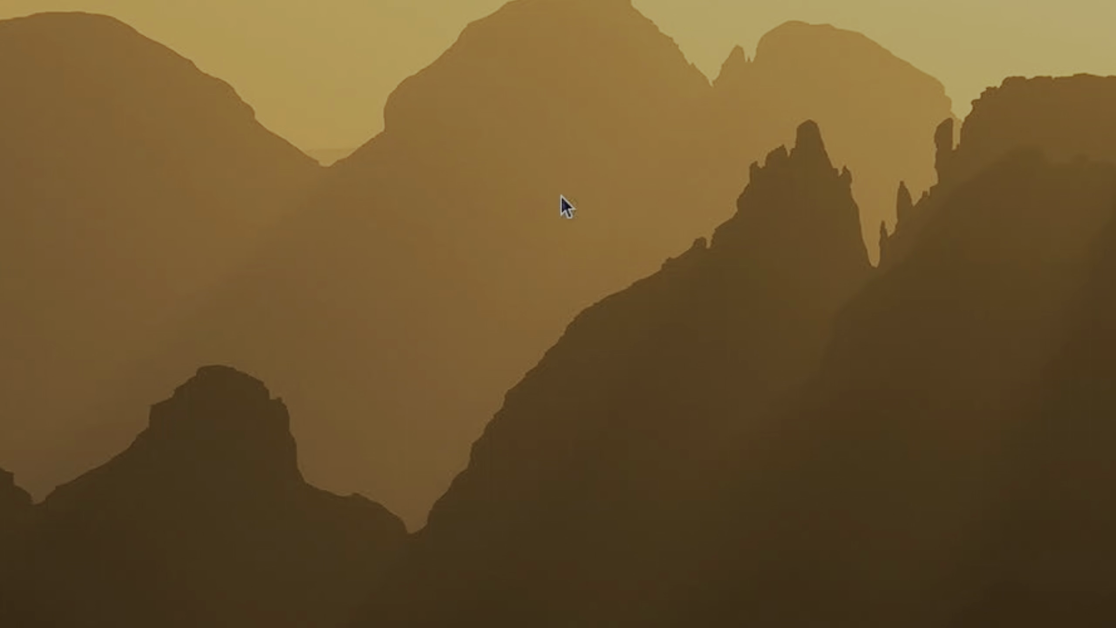
- From the desktop's right-click menu, open Desktop preferences and the Picture file chooser at rpd-wallpaper
right_click(566, 245)
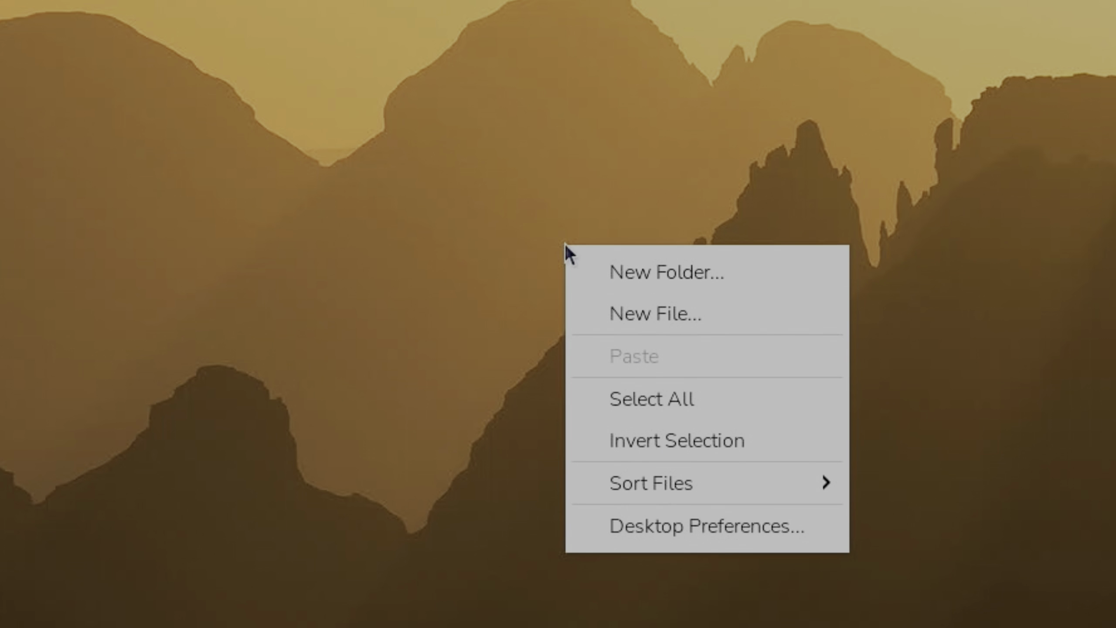
left_click(651, 525)
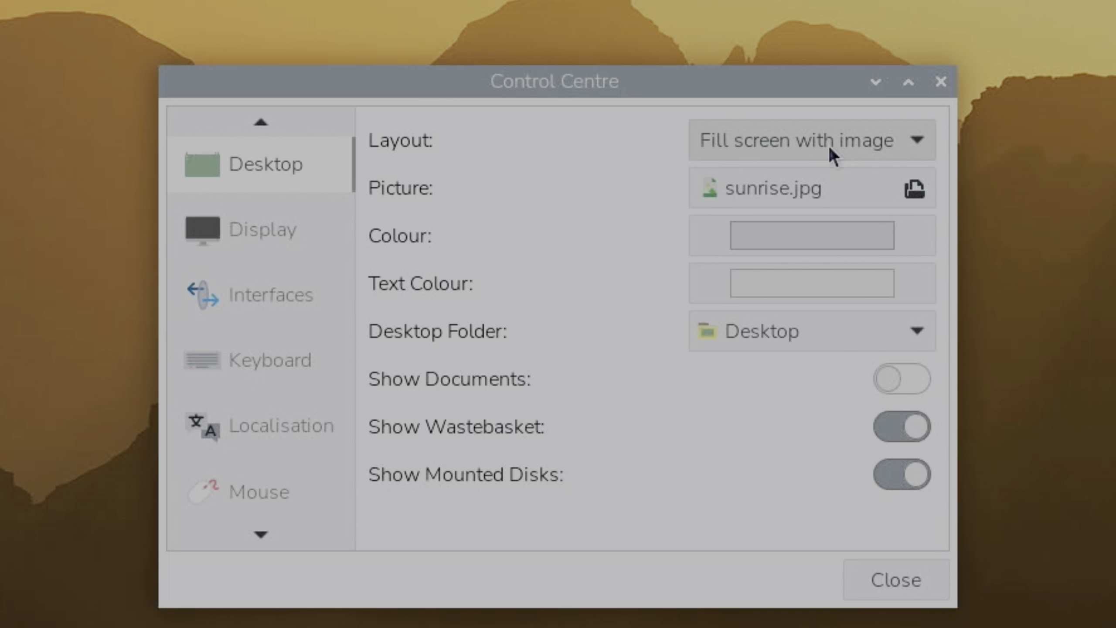
left_click(794, 188)
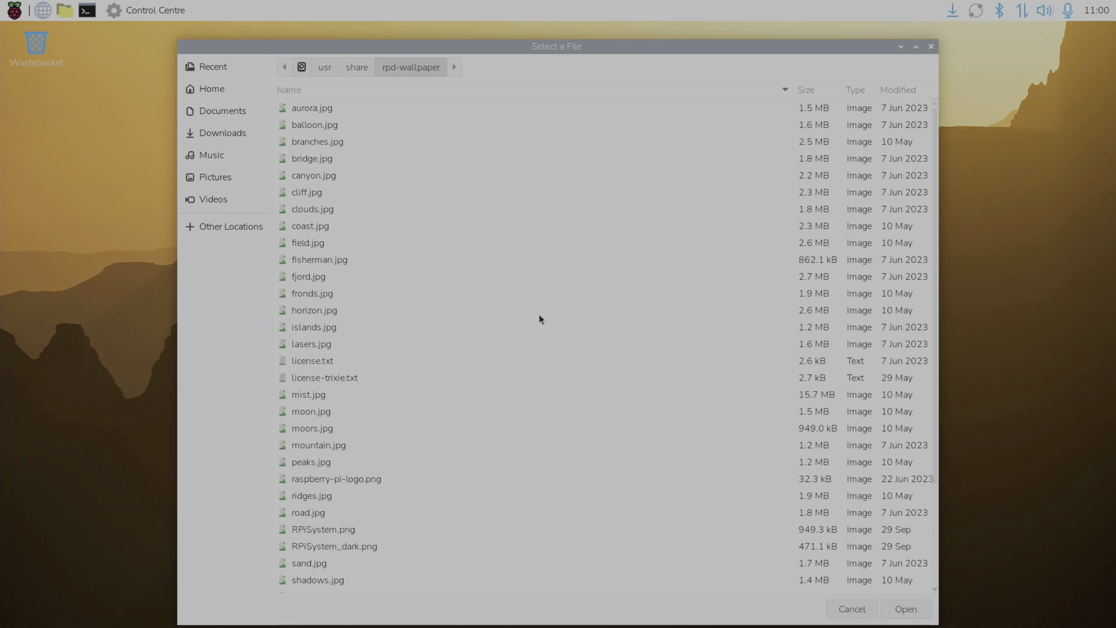
- Apply branches.jpg, coast.jpg and field.jpg as wallpaper in turn, moving Control Centre aside to view them
left_click(326, 141)
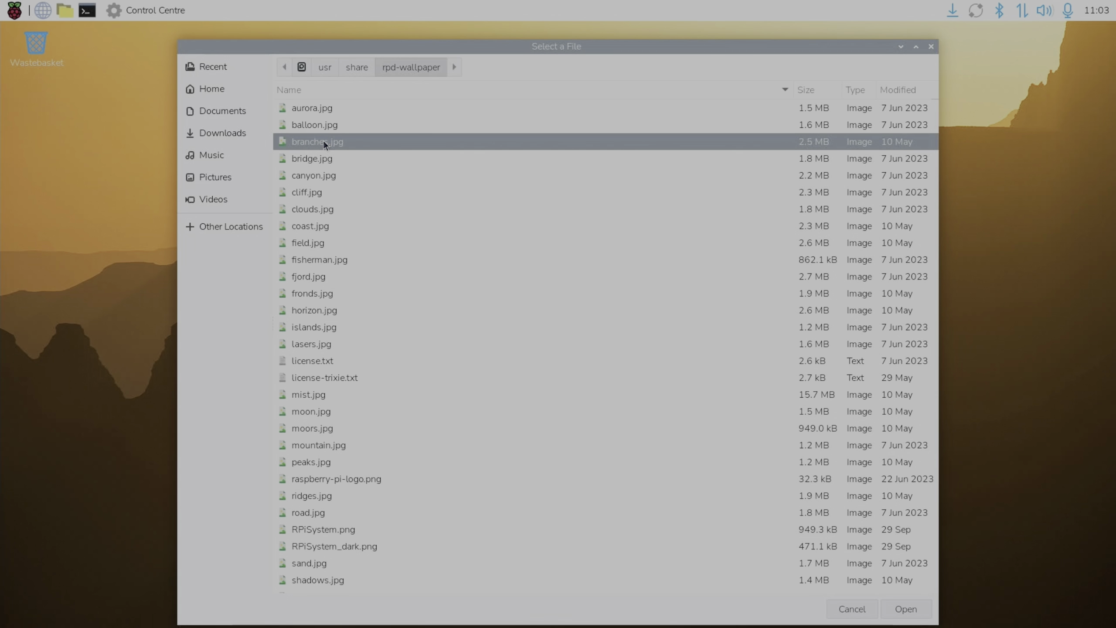
key("Return")
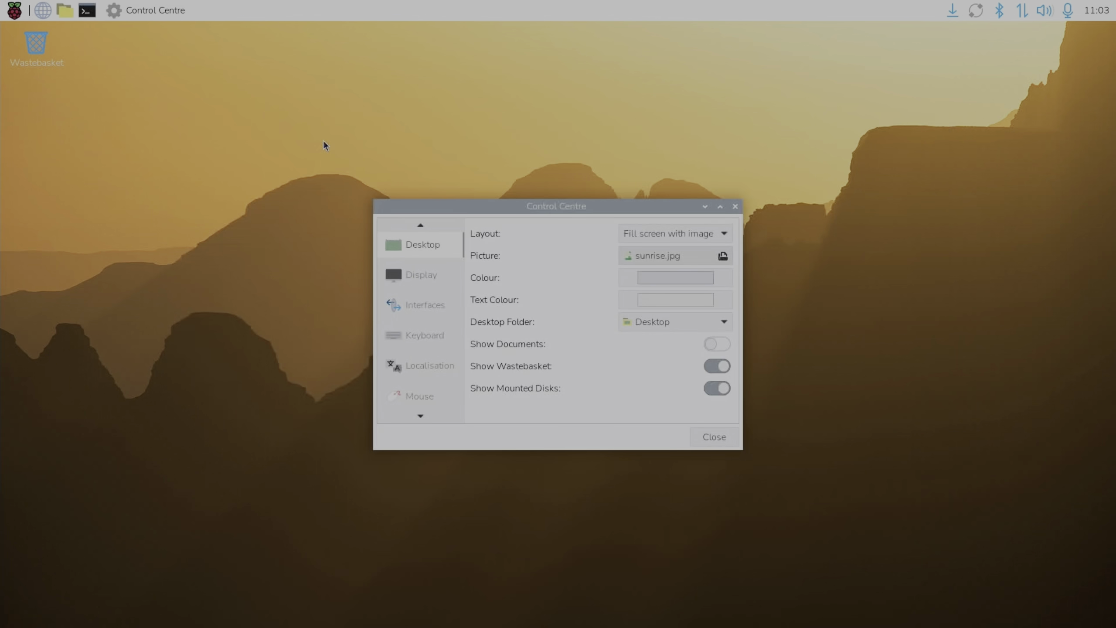
left_click_drag(399, 201, 385, 279)
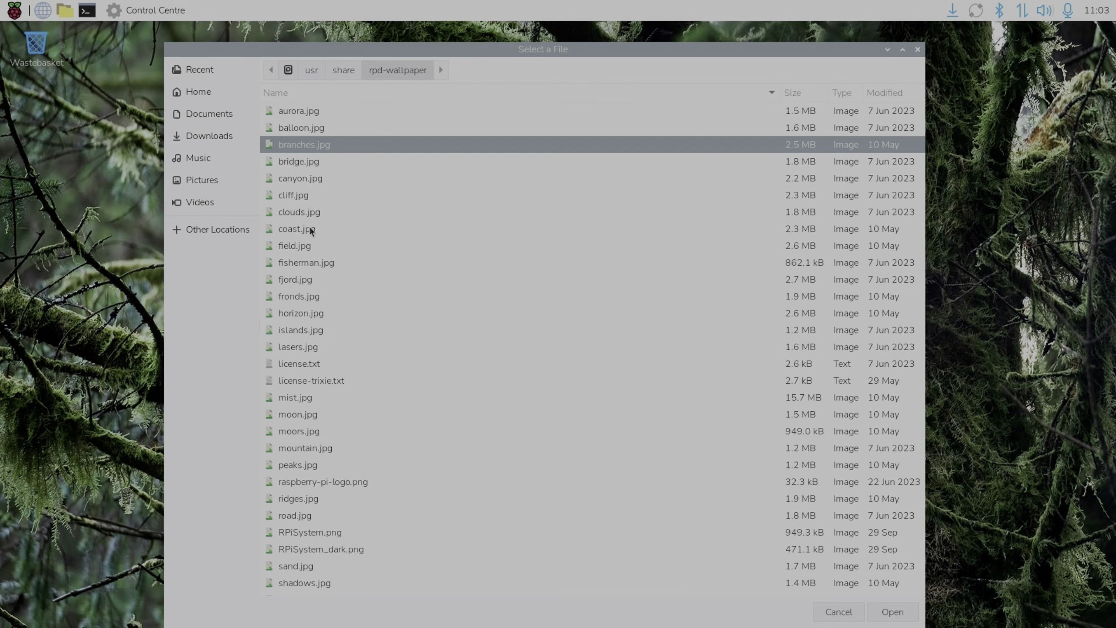
left_click(311, 230)
key("Return")
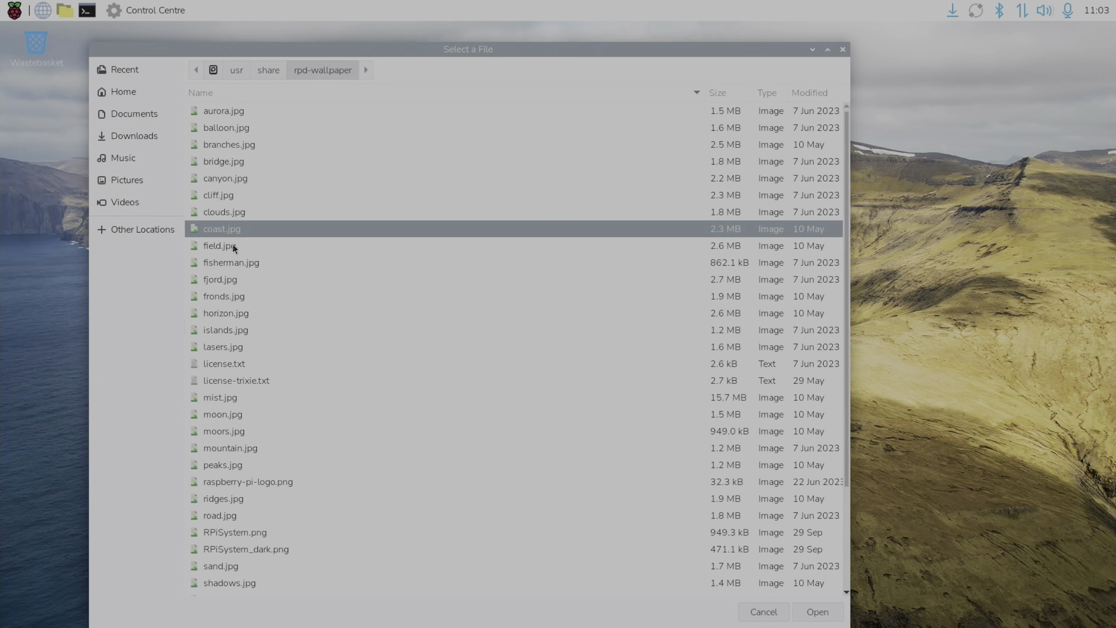
left_click(228, 245)
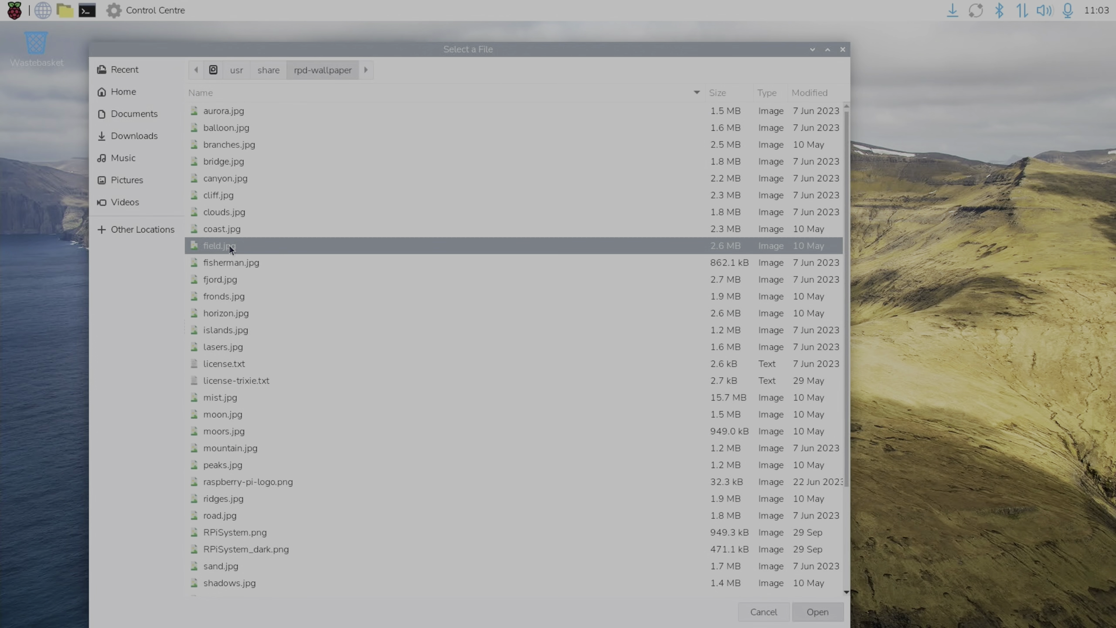
key("Return")
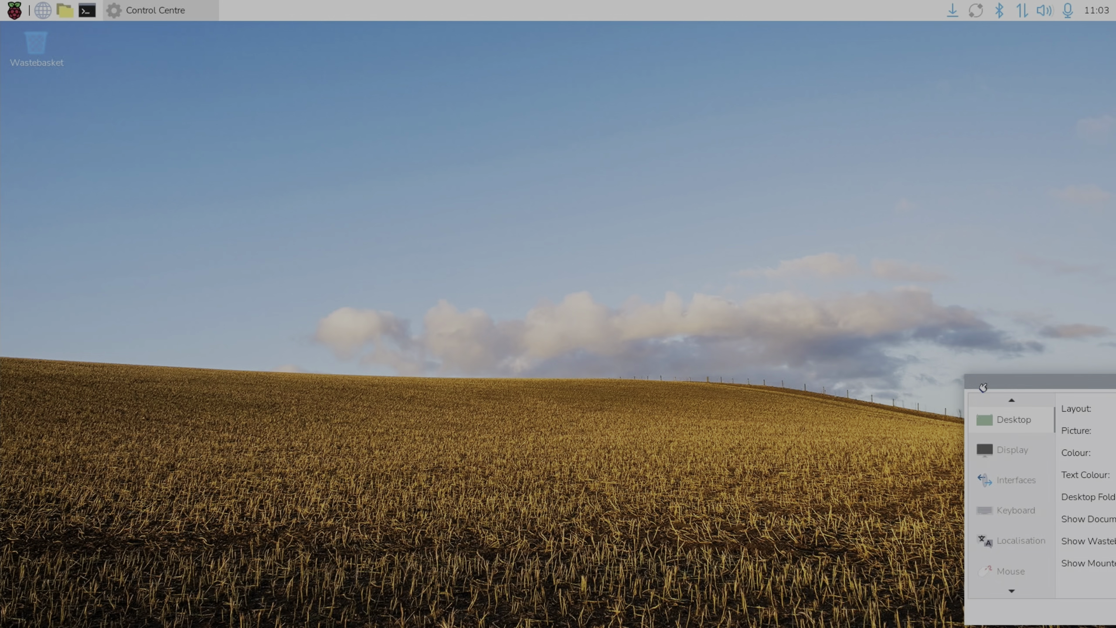
left_click_drag(983, 387, 297, 232)
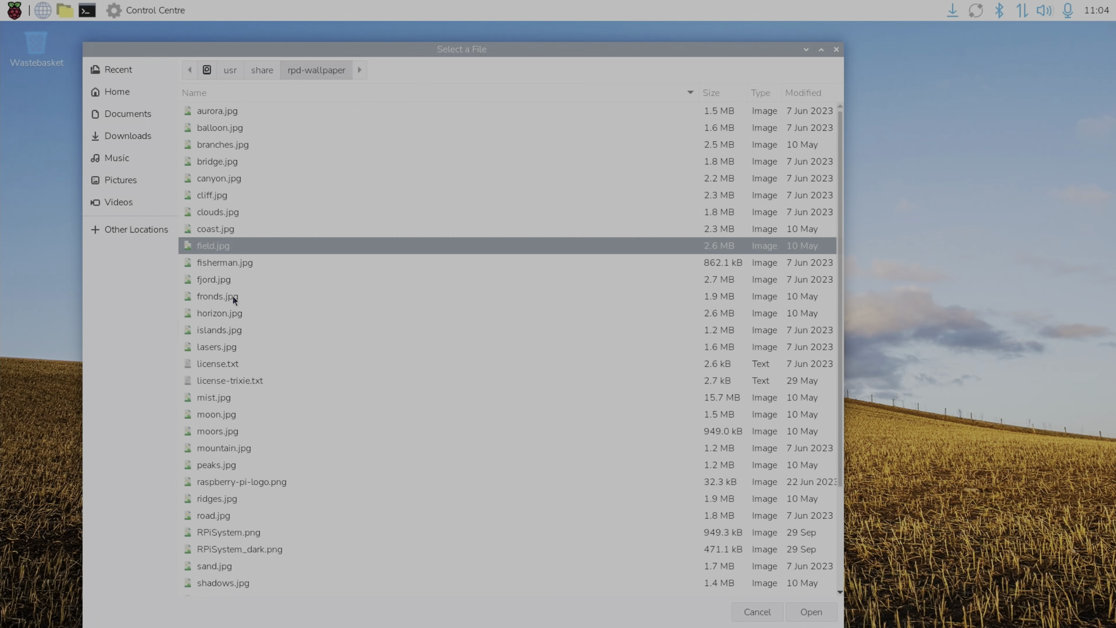
- Apply fronds.jpg, horizon.jpg, mist.jpg and moon.jpg in turn, moving the window aside each time
double_click(233, 296)
left_click_drag(295, 227, 923, 365)
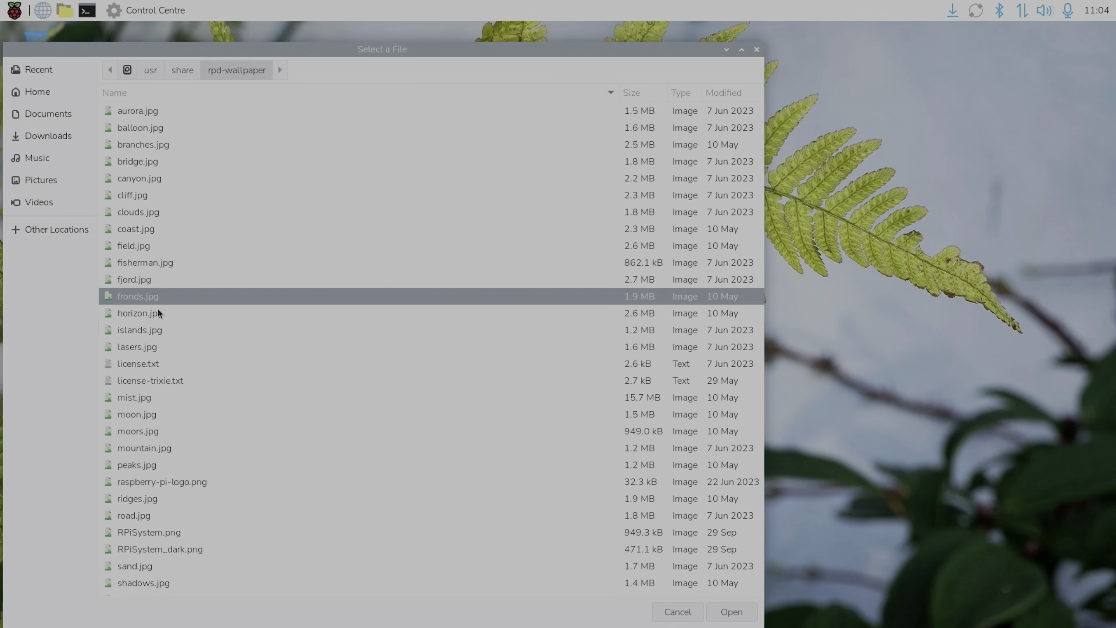
double_click(157, 310)
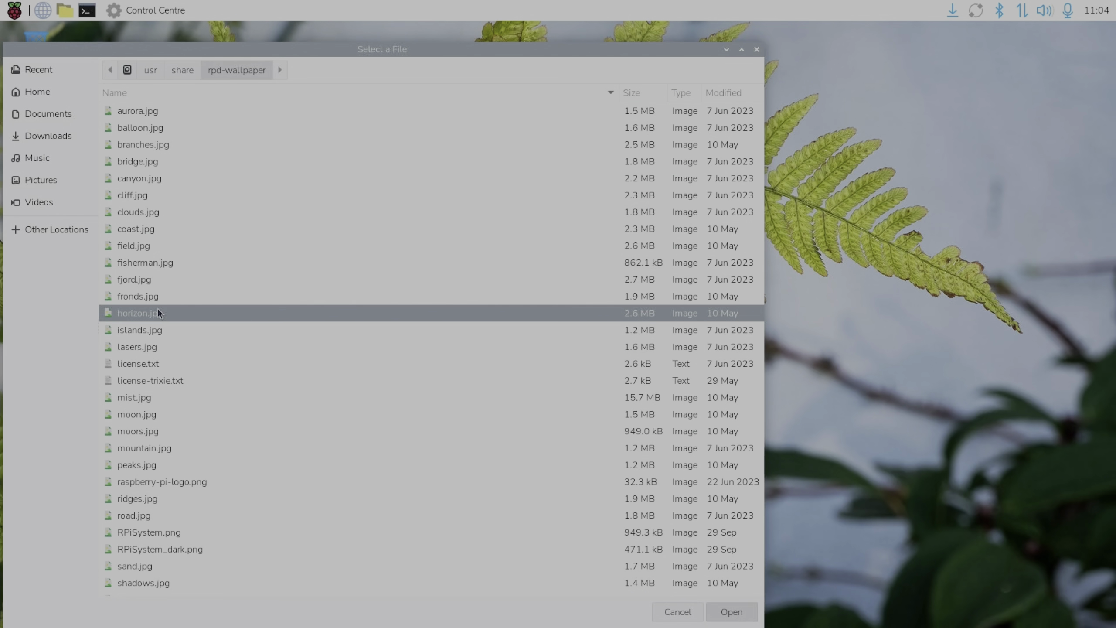
left_click_drag(232, 231, 967, 374)
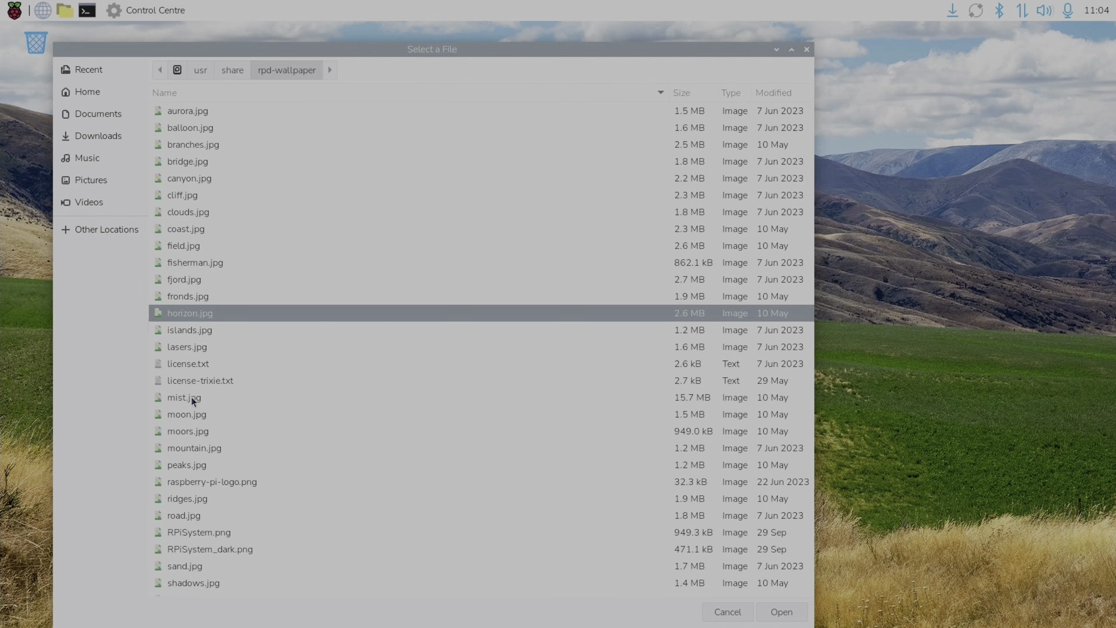
double_click(191, 397)
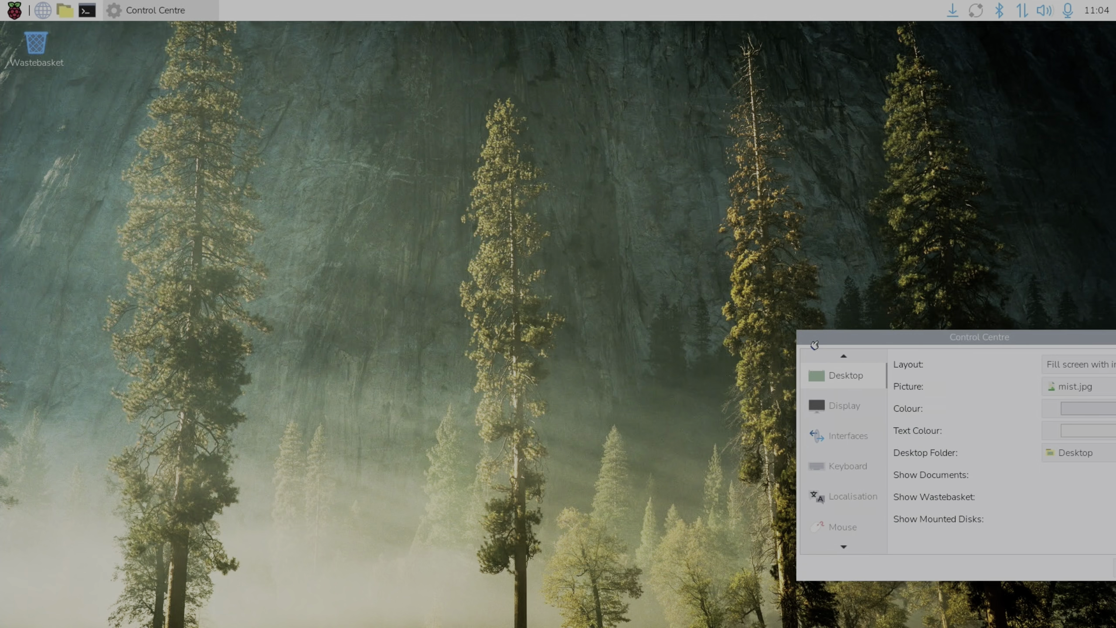
left_click_drag(816, 346, 559, 371)
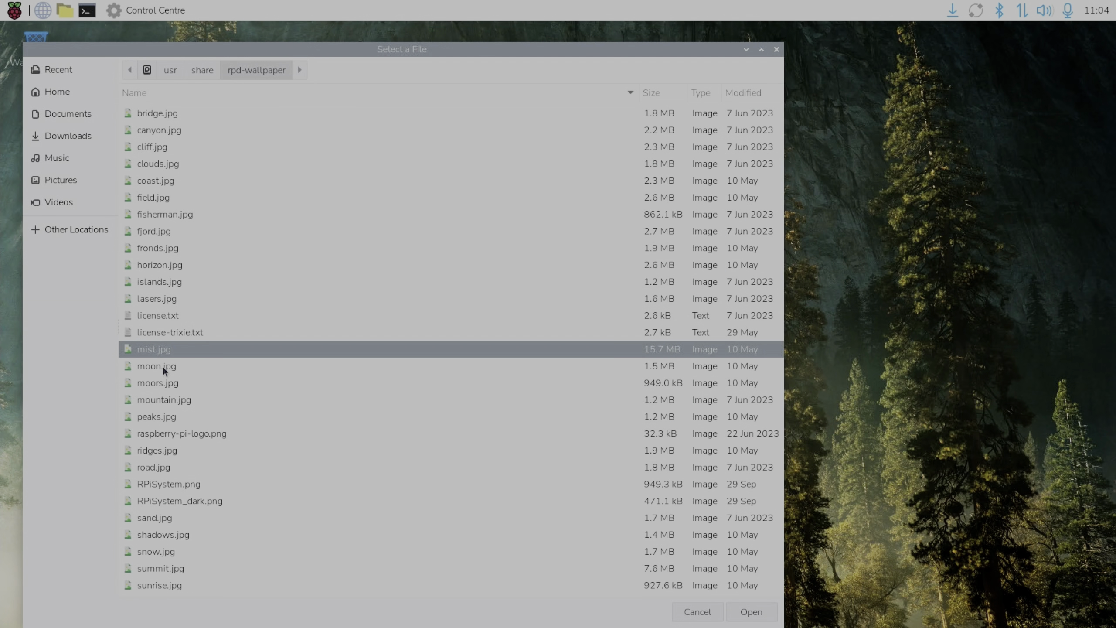
double_click(163, 366)
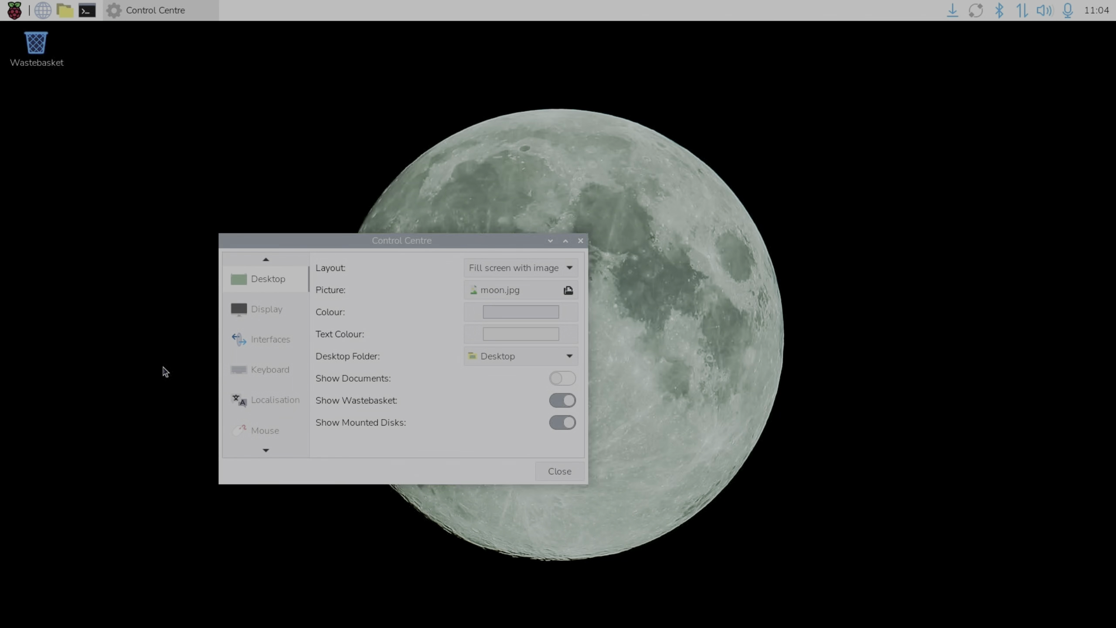
left_click_drag(262, 242, 895, 310)
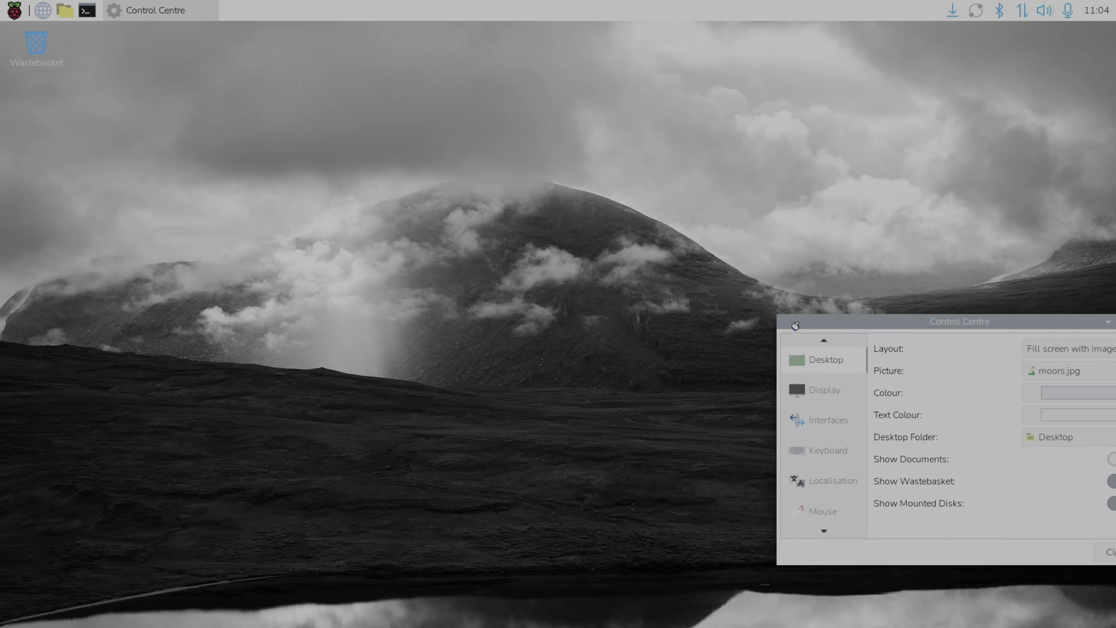
left_click_drag(821, 329, 967, 400)
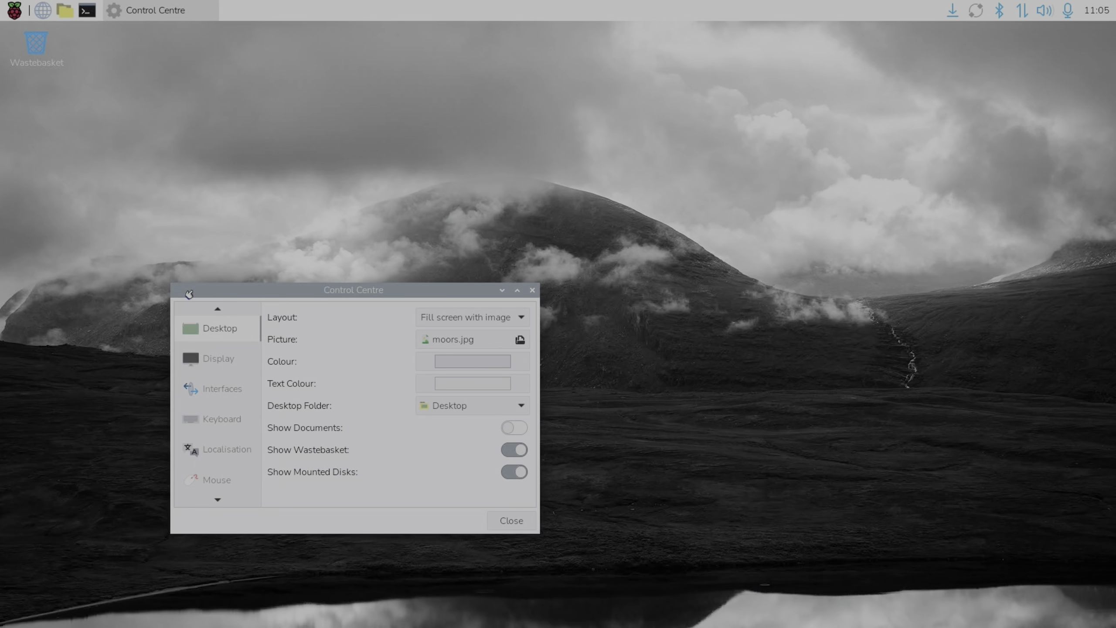
- Try peaks.jpg, ridges.jpg and RPiSystem_dark.png as the desktop wallpaper
left_click(473, 342)
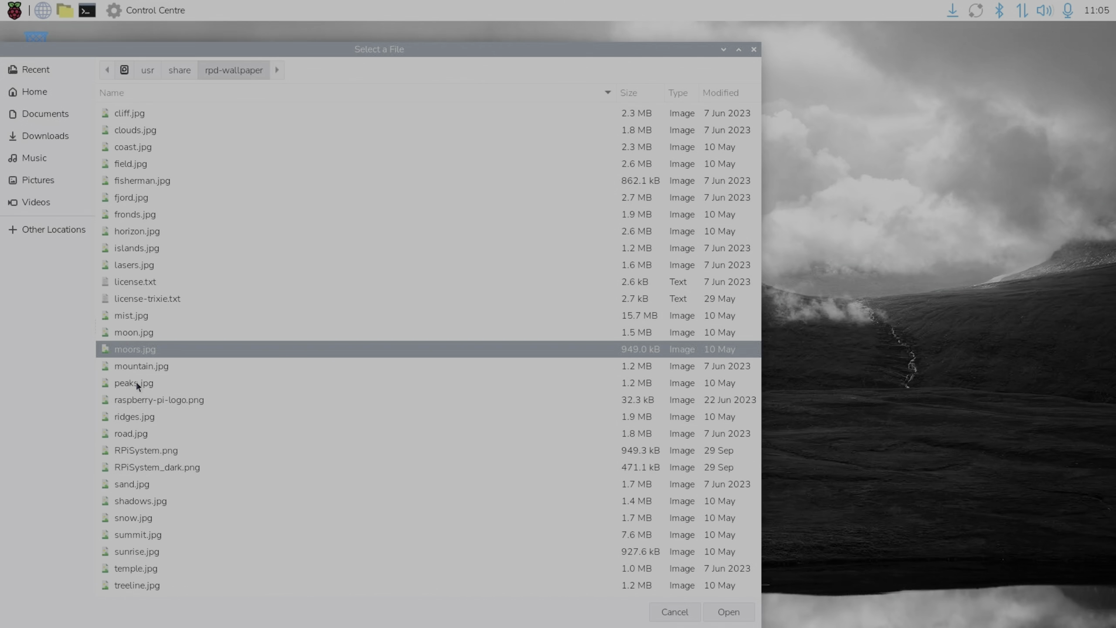
double_click(136, 382)
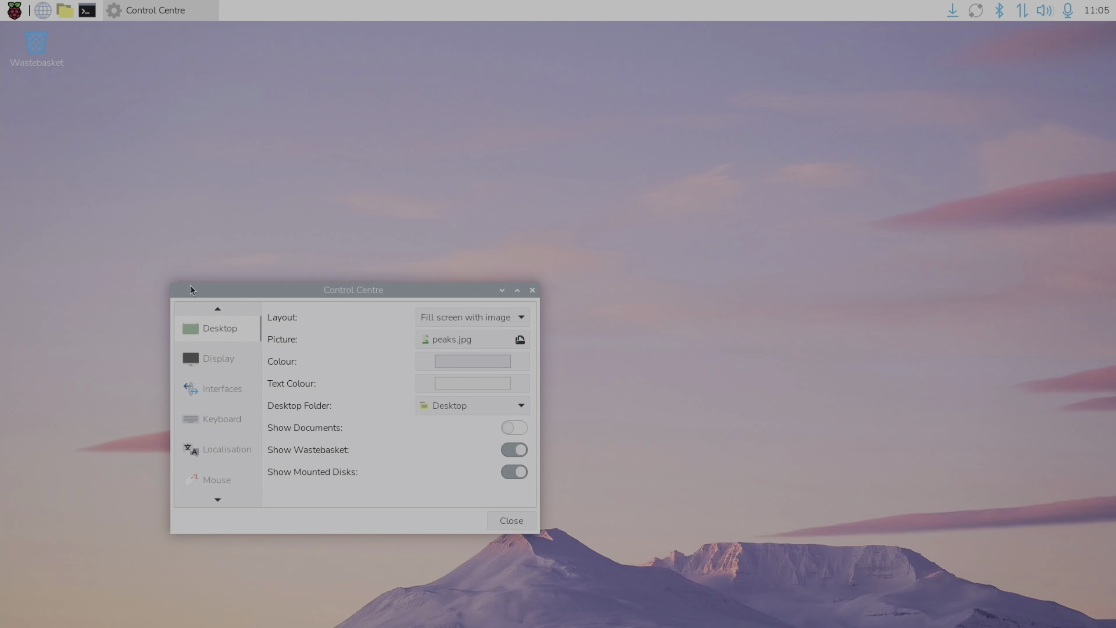
left_click_drag(190, 289, 997, 225)
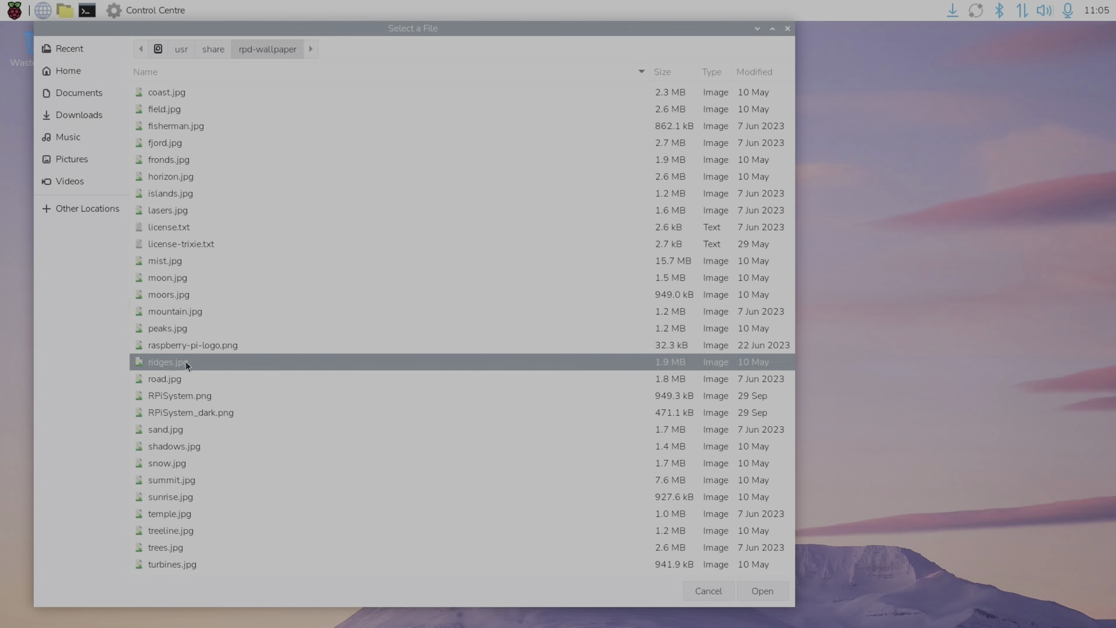
double_click(184, 363)
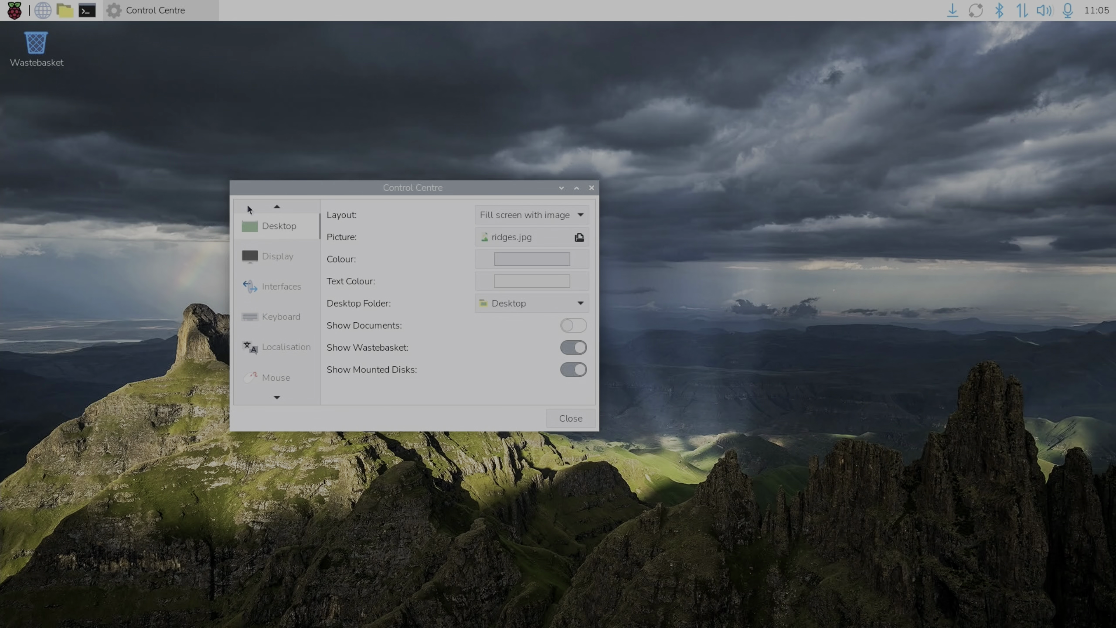
left_click_drag(253, 186, 241, 228)
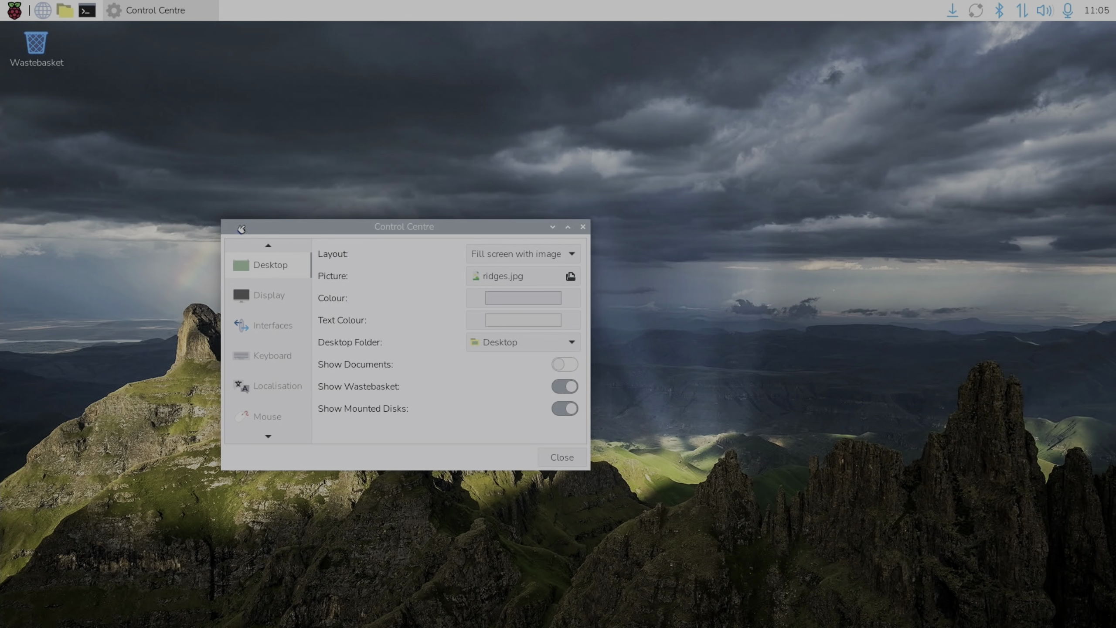
left_click(523, 276)
left_click(195, 419)
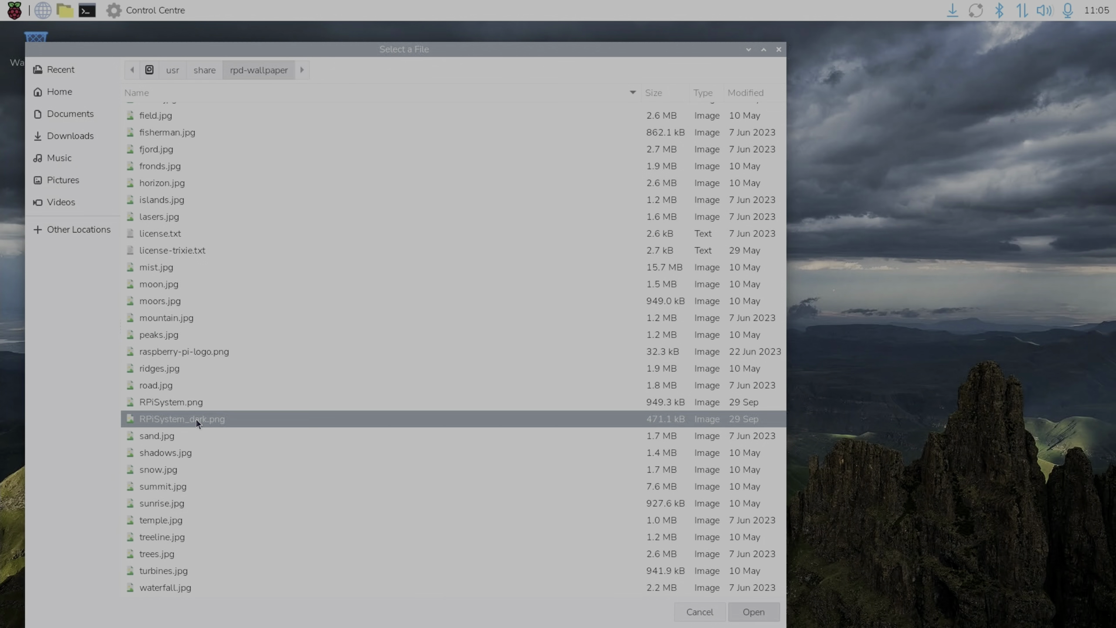
double_click(195, 419)
left_click_drag(230, 225, 302, 145)
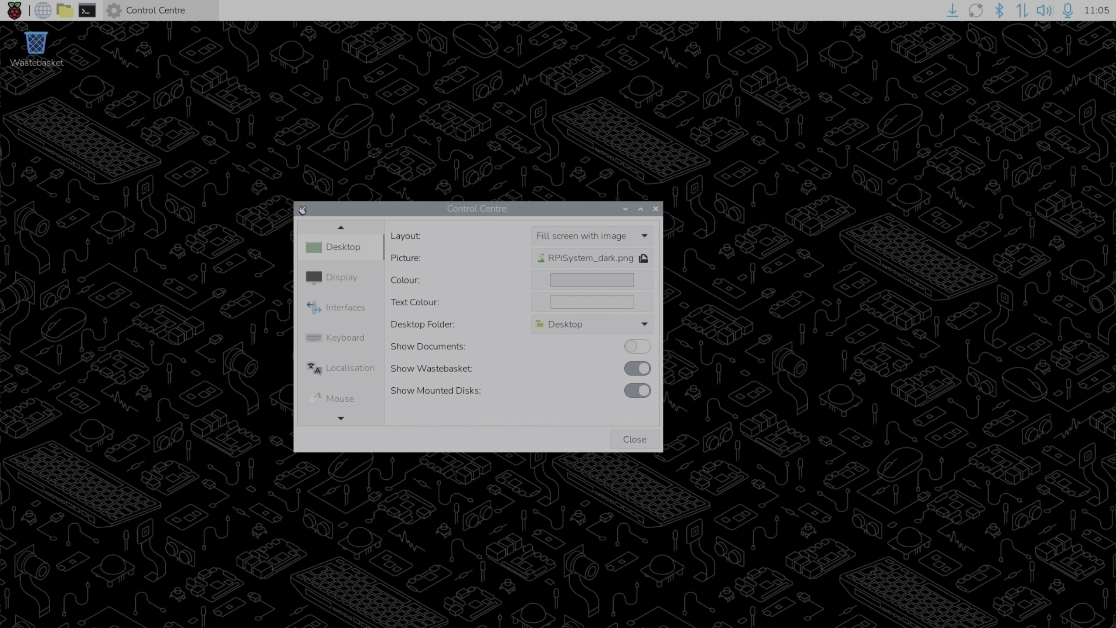
- Try shadows.jpg, summit.jpg and sunrise.jpg as the desktop wallpaper
left_click(589, 192)
double_click(237, 455)
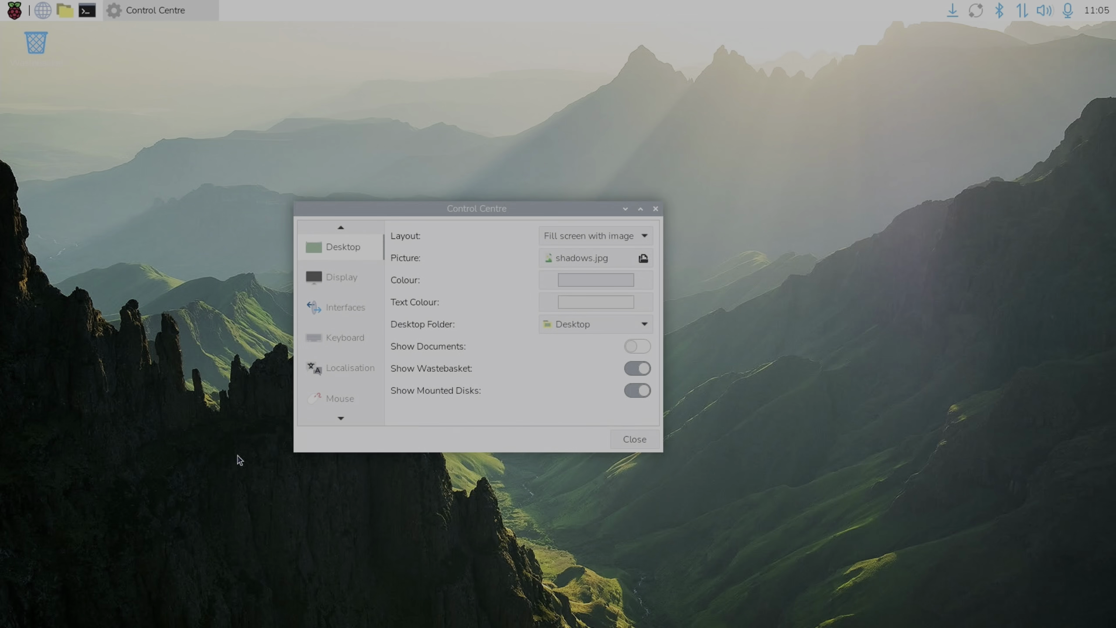
left_click_drag(343, 212, 766, 216)
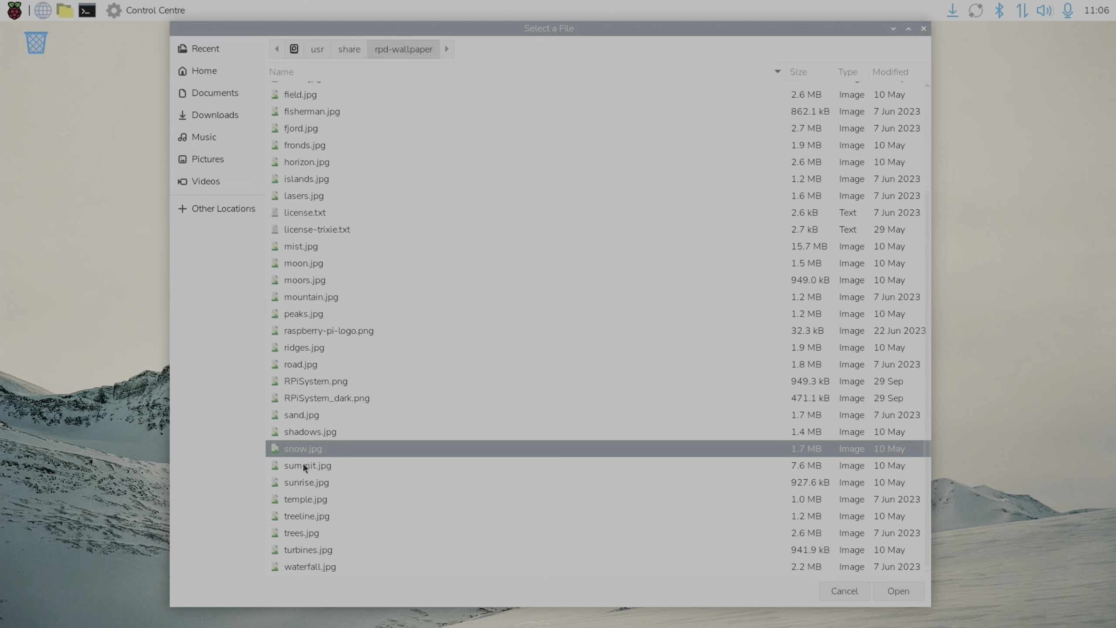
double_click(303, 463)
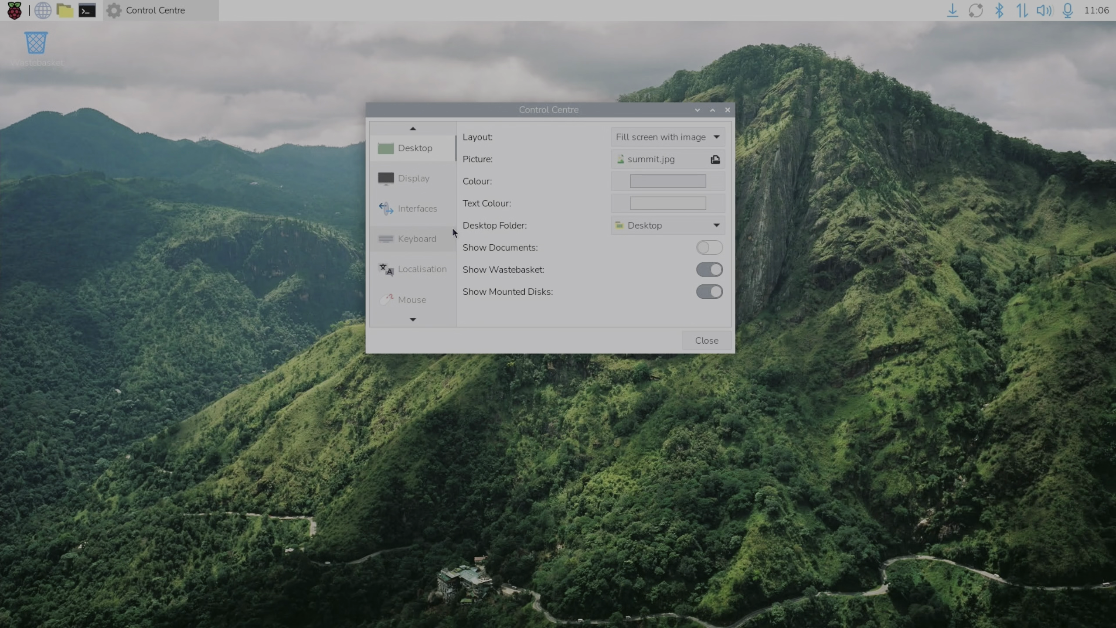
left_click_drag(482, 108, 938, 337)
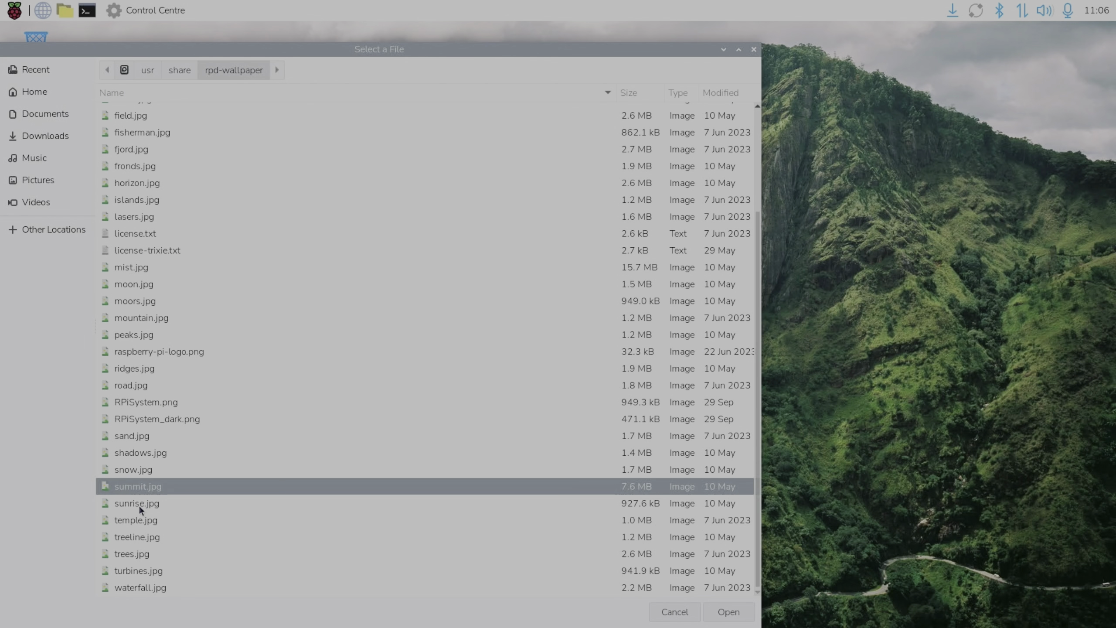
left_click(138, 504)
double_click(140, 506)
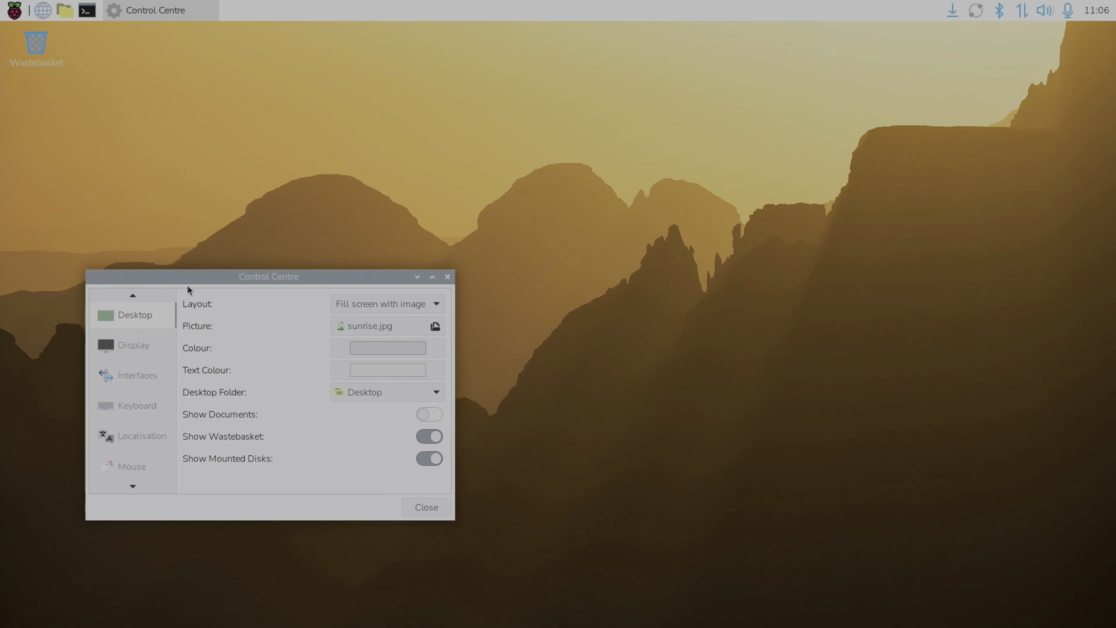
- Try treeline.jpg and turbines.jpg, settle on peaks.jpg, and turn on Show Documents
left_click(351, 326)
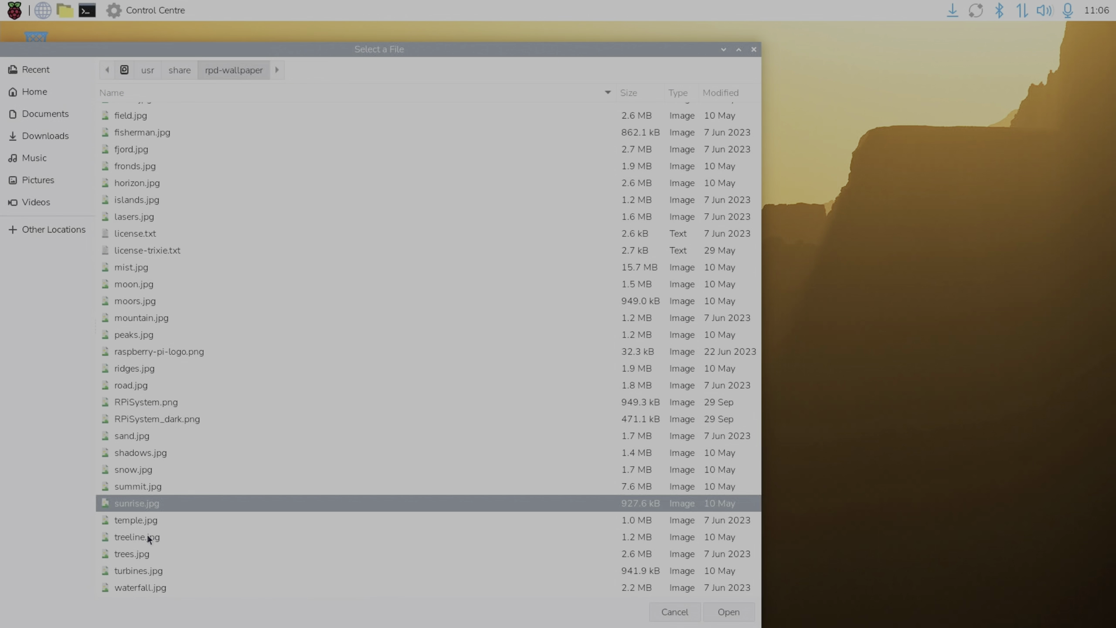
double_click(139, 537)
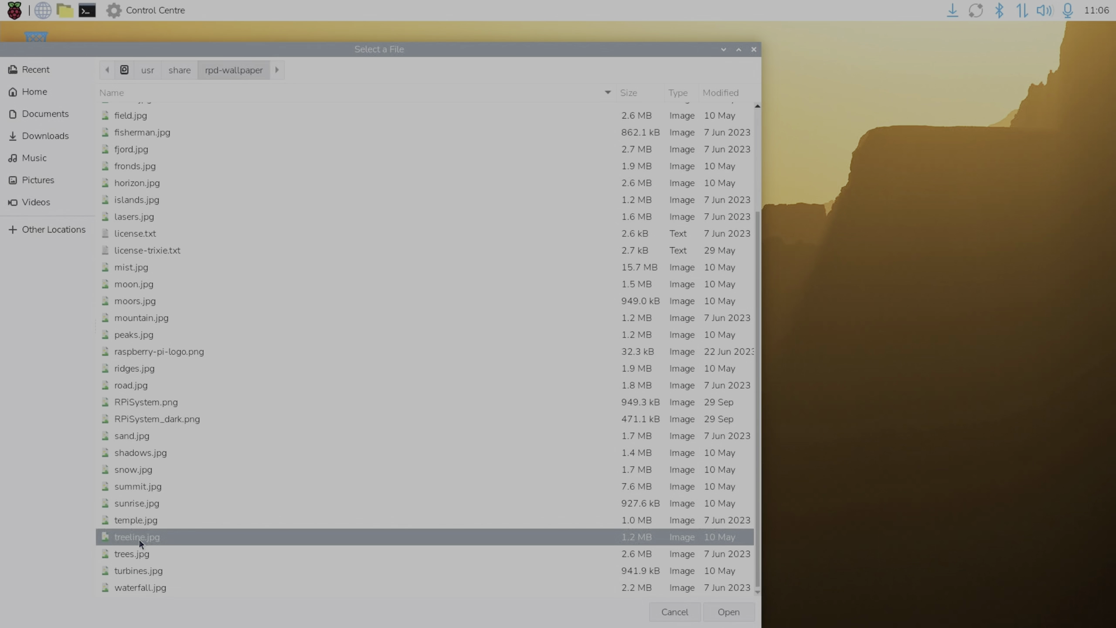
left_click_drag(116, 284, 111, 209)
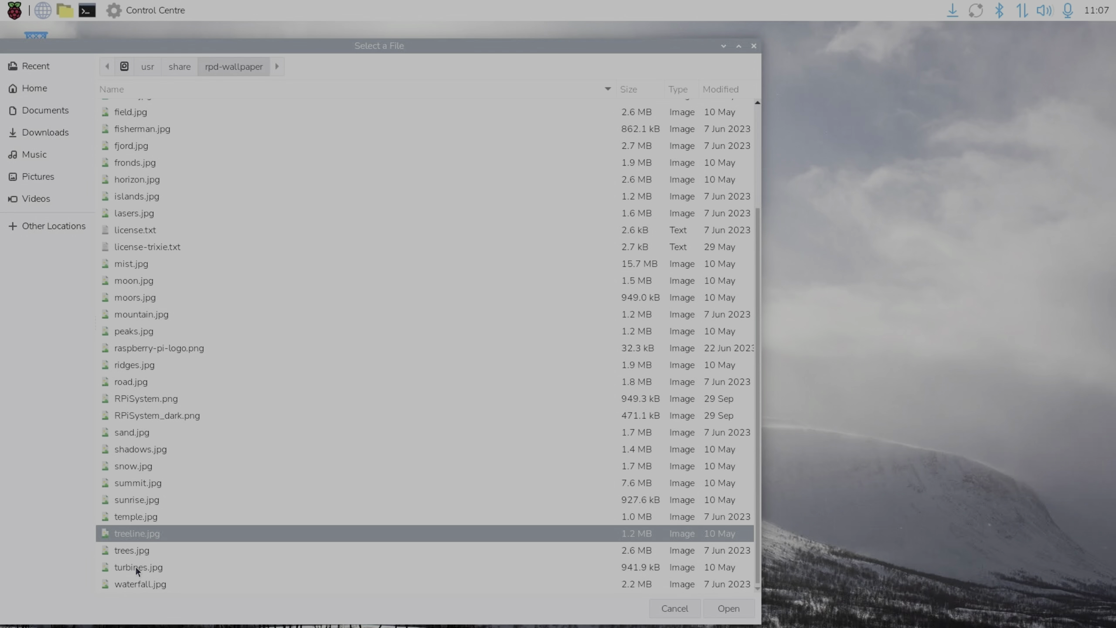
double_click(136, 567)
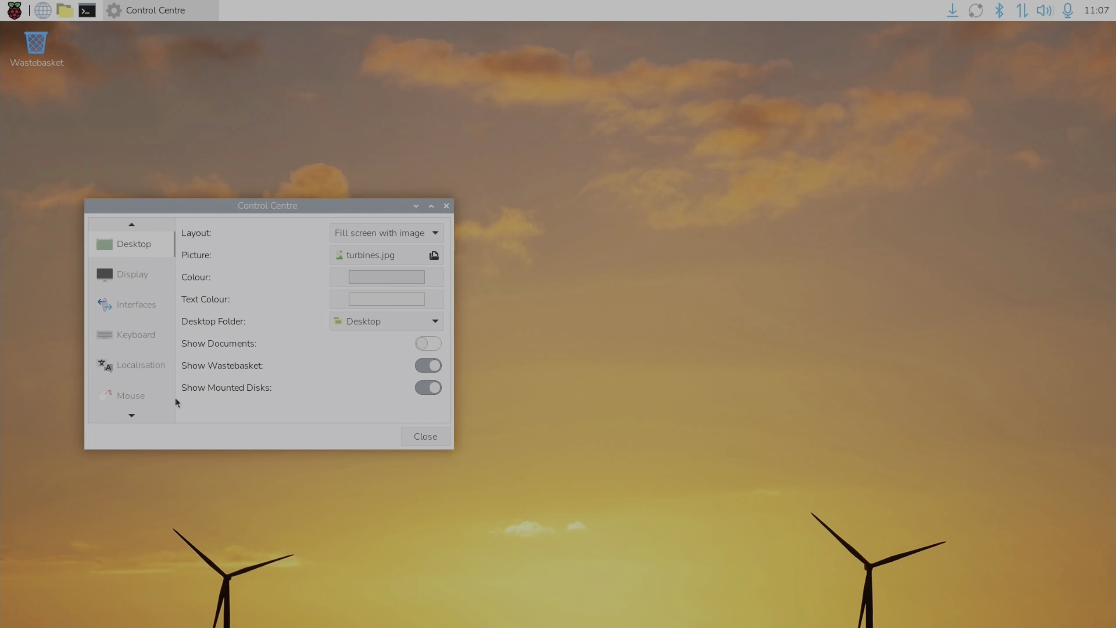
left_click_drag(174, 209, 771, 127)
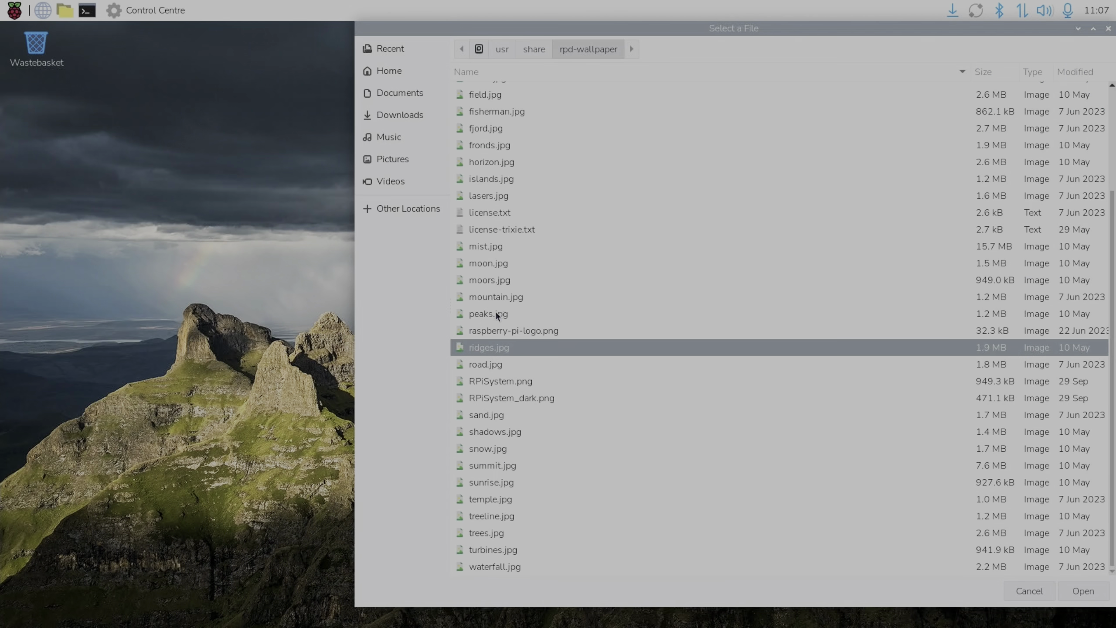
double_click(490, 314)
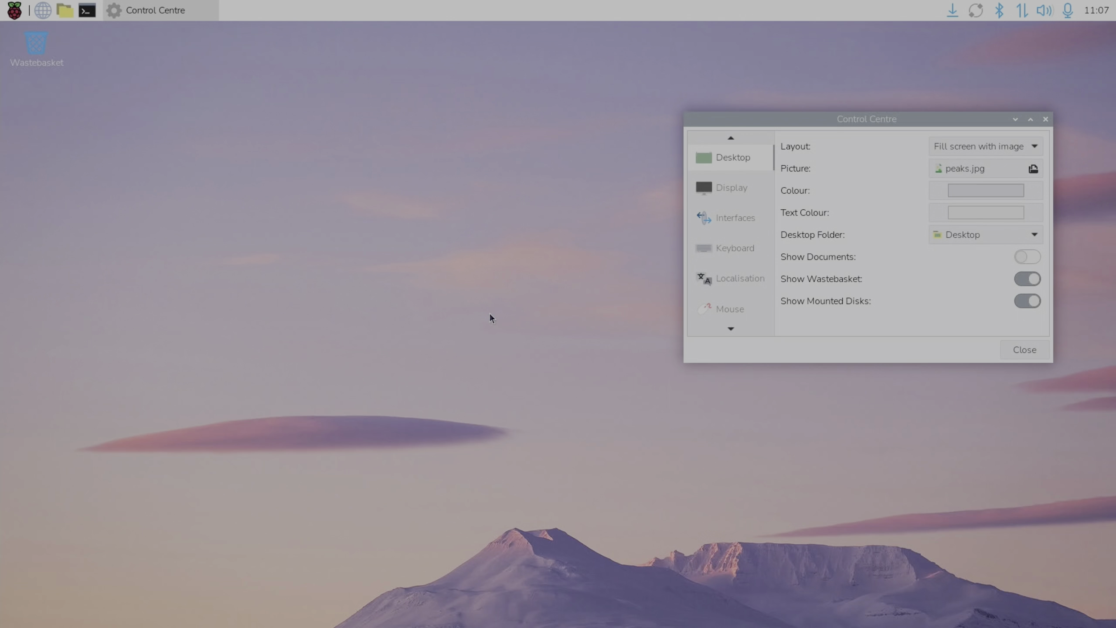
left_click(1034, 257)
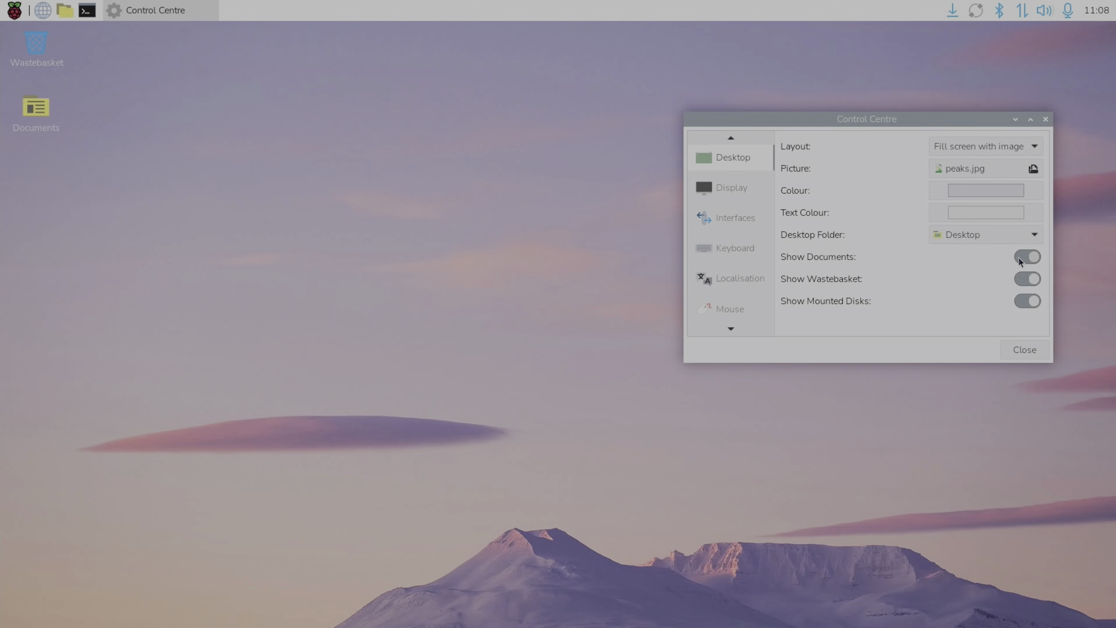
left_click(732, 188)
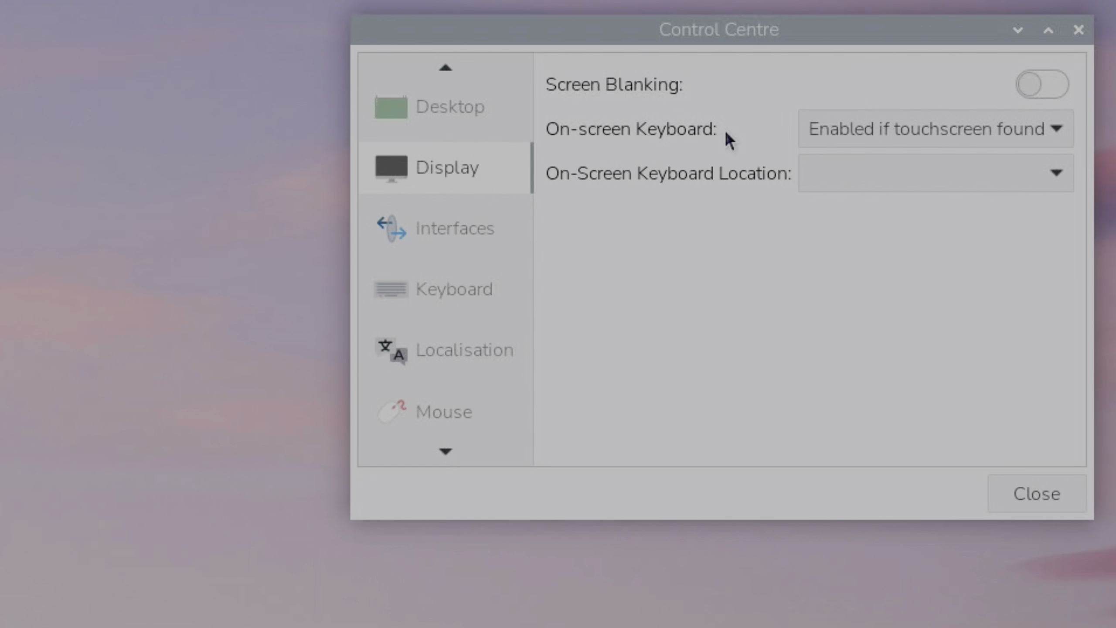
- In Control Centre's Taskbar settings, set Very large (48x48) icons and move the taskbar to the bottom
left_click(1023, 124)
left_click(1023, 125)
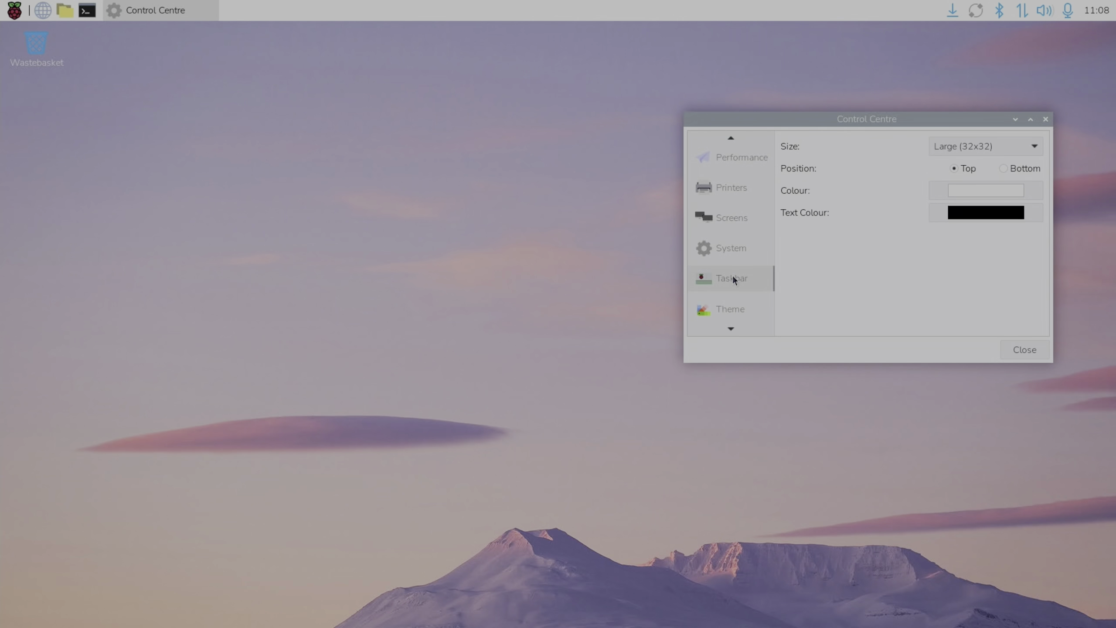
left_click(996, 147)
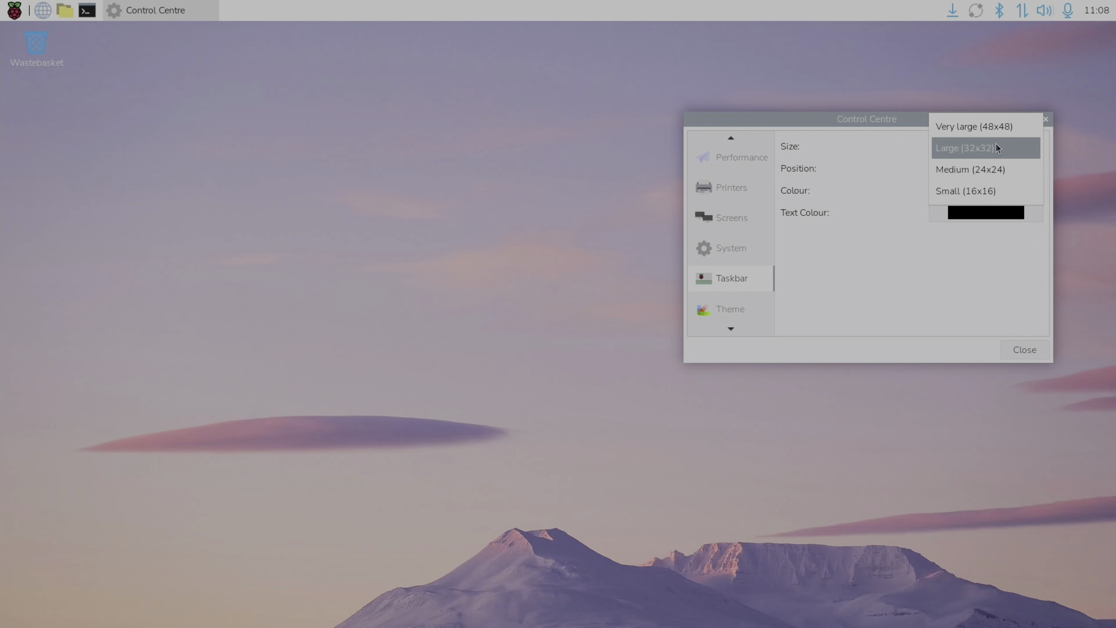
left_click(992, 128)
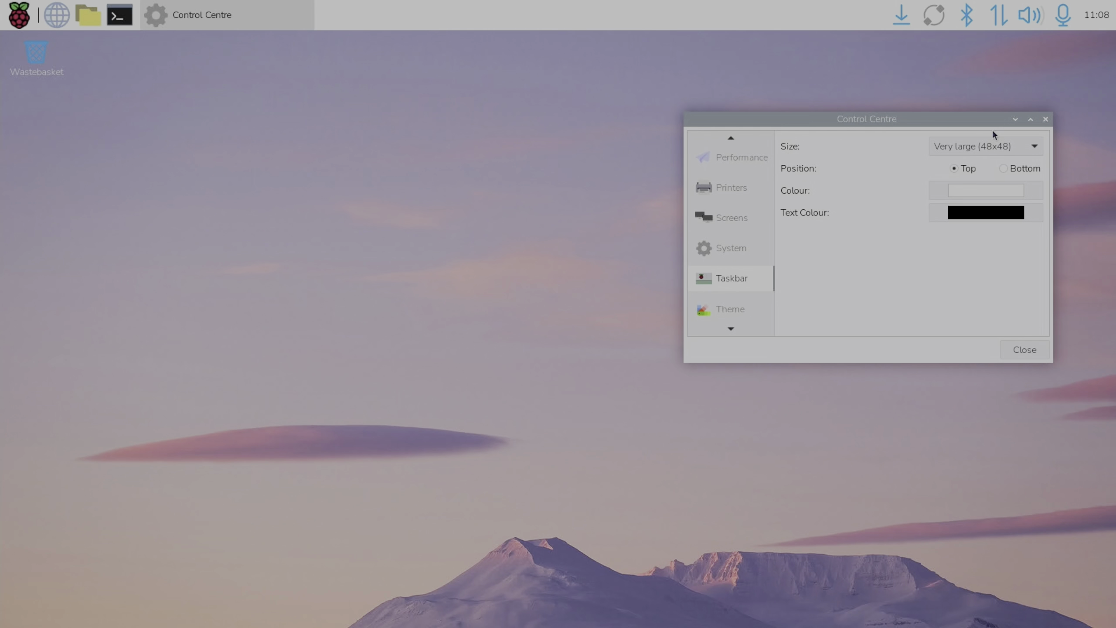
left_click(1005, 169)
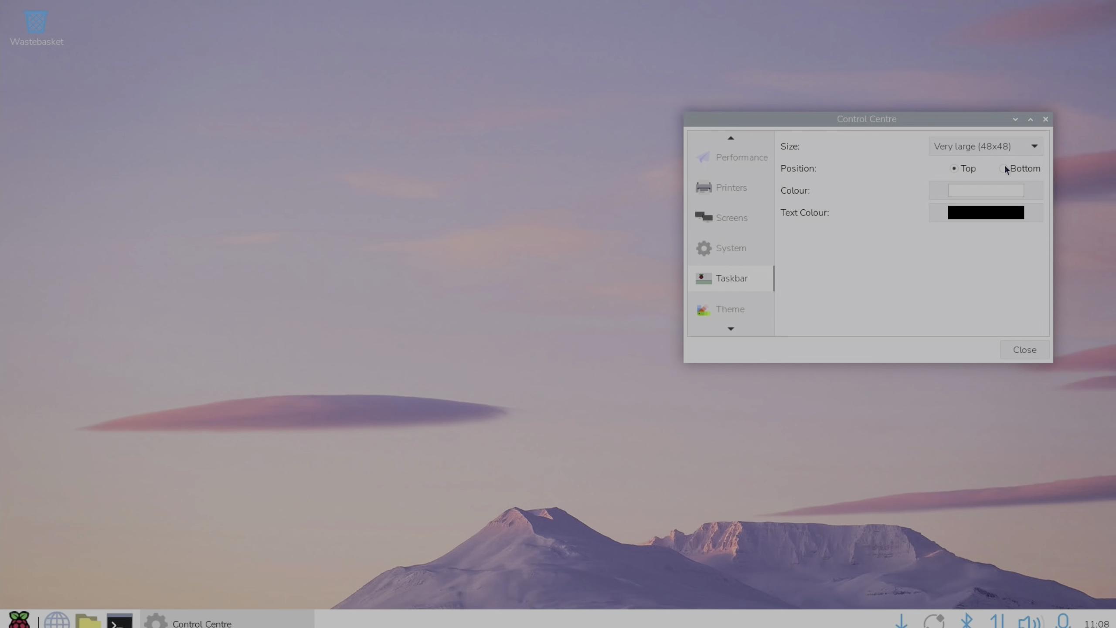
left_click(984, 189)
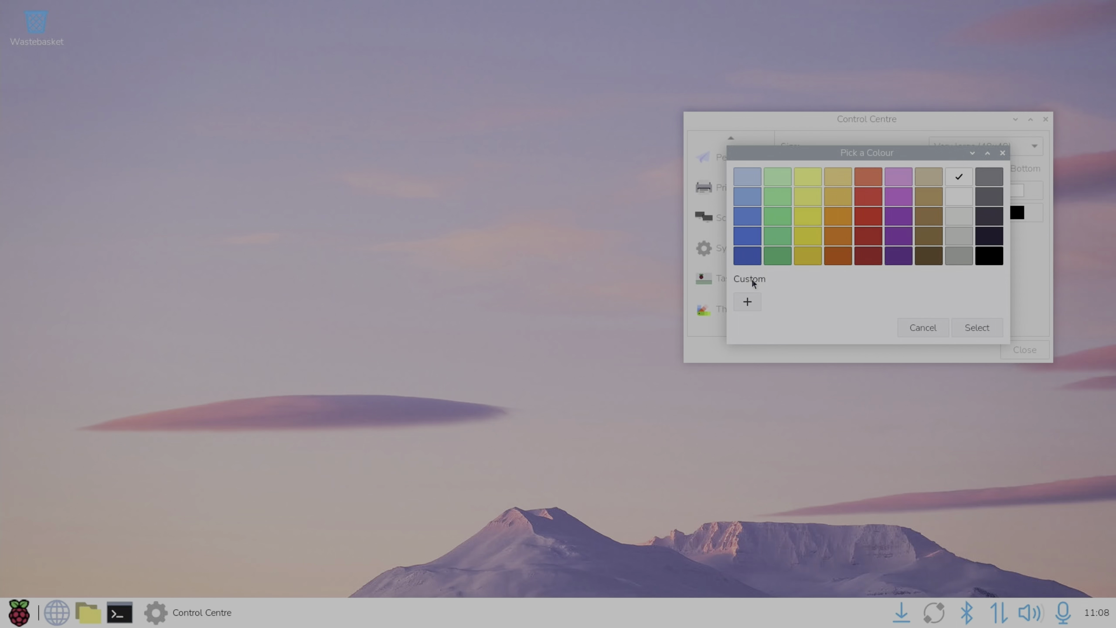
- Give the taskbar a custom soft pink (#DB8787) background colour
left_click(747, 301)
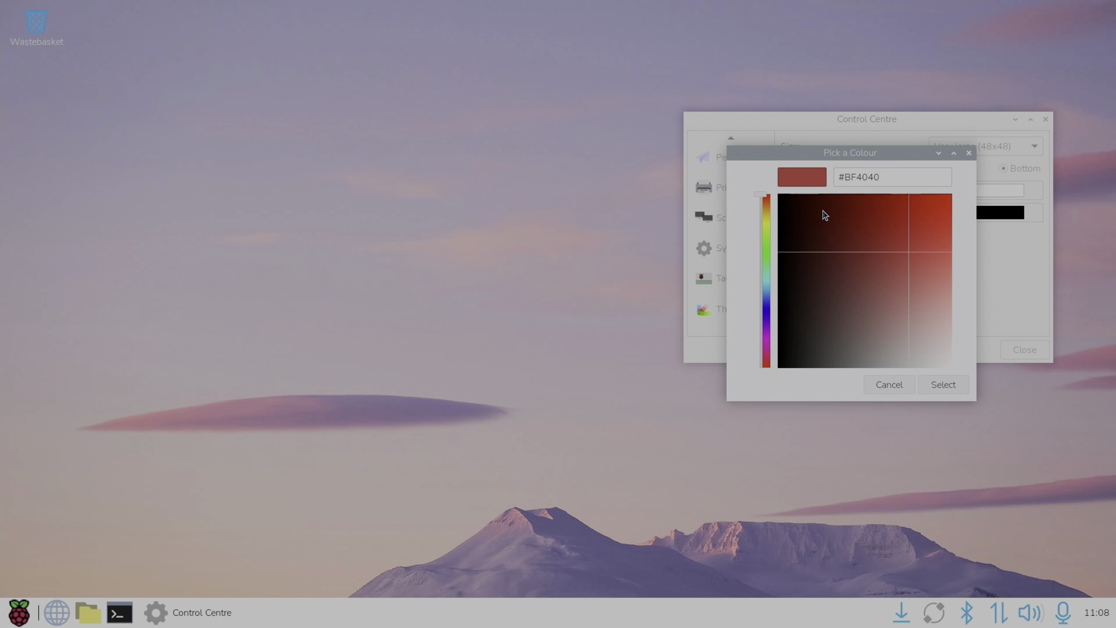
left_click_drag(902, 256, 941, 296)
left_click(945, 384)
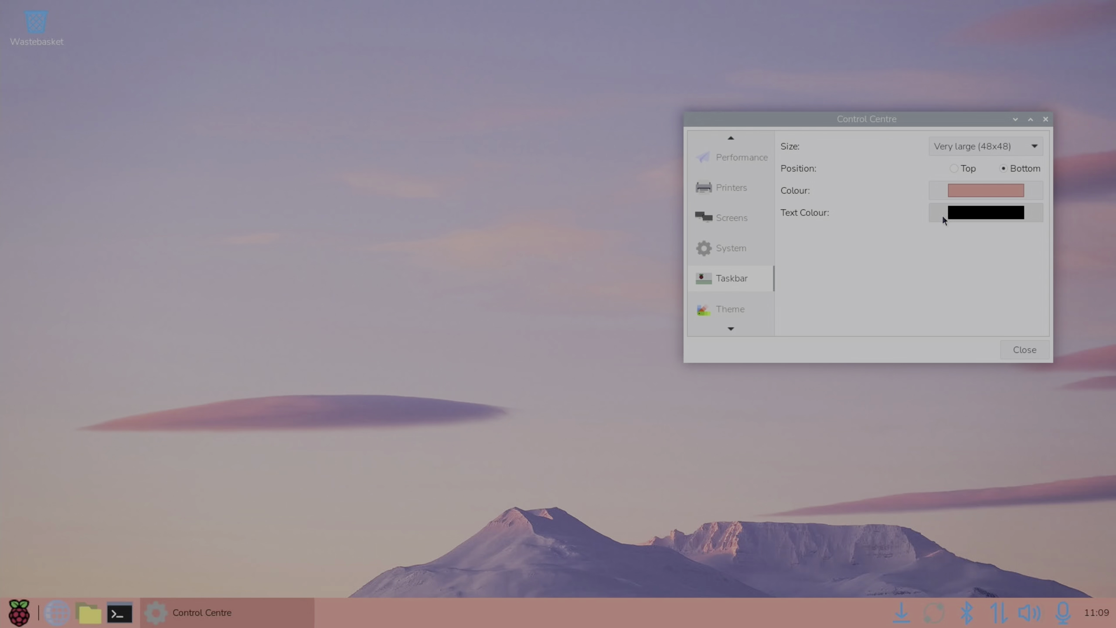
- Set the taskbar text colour to white, then choose black for it
left_click(961, 216)
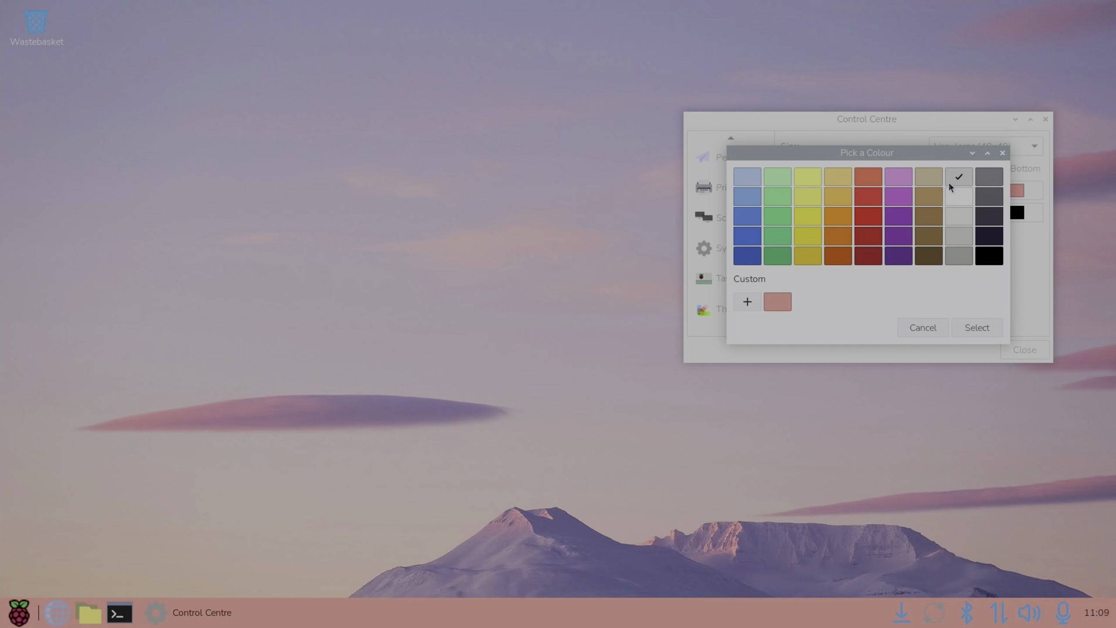
left_click(978, 327)
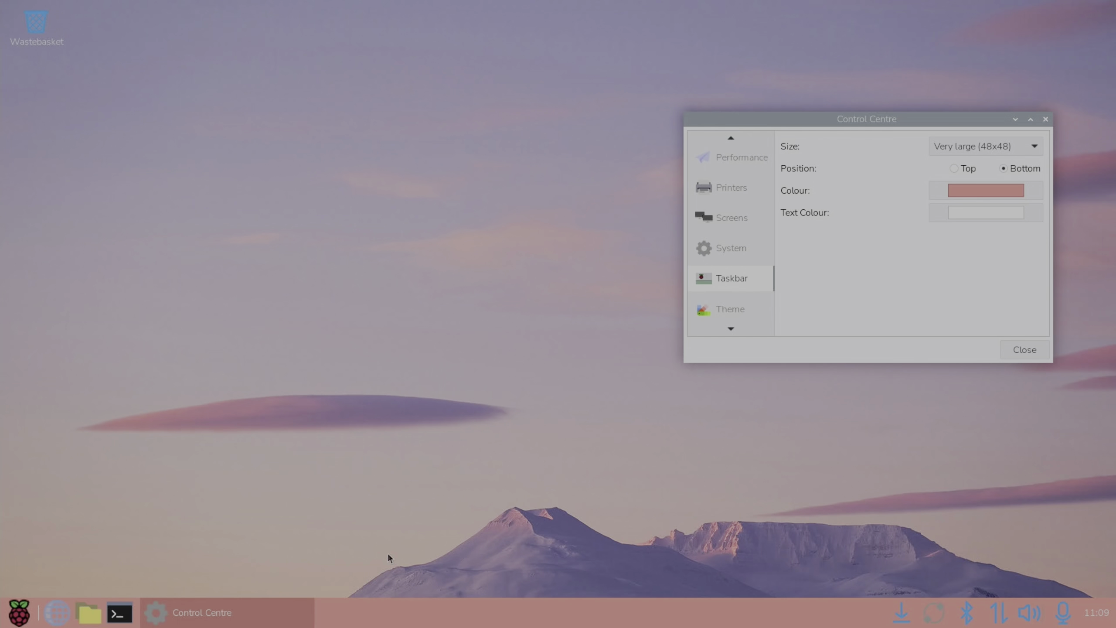
left_click(997, 207)
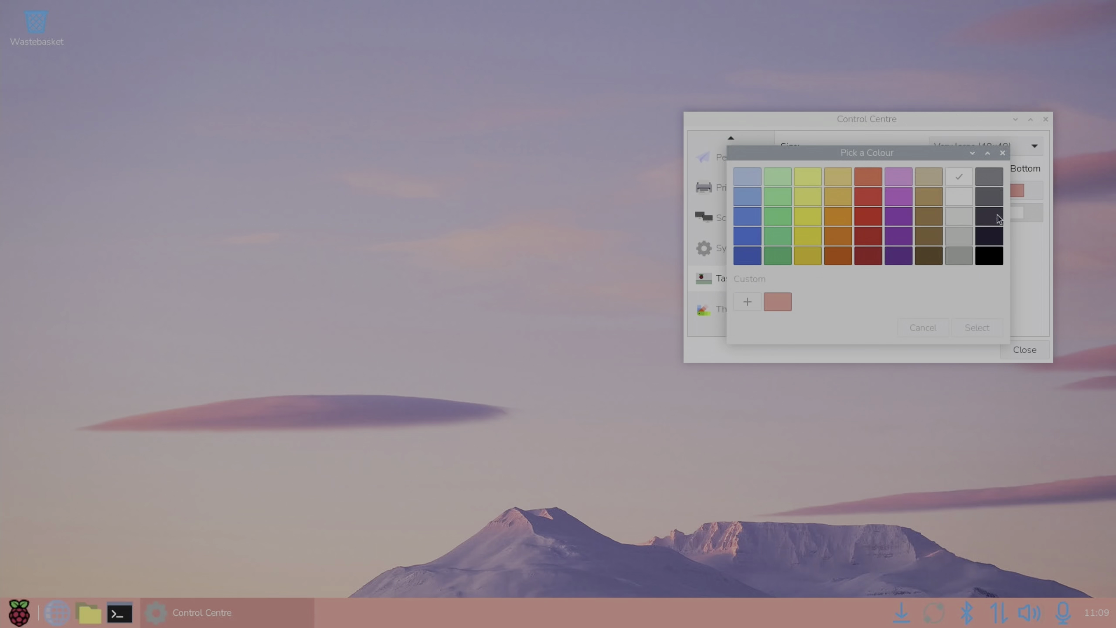
left_click(989, 255)
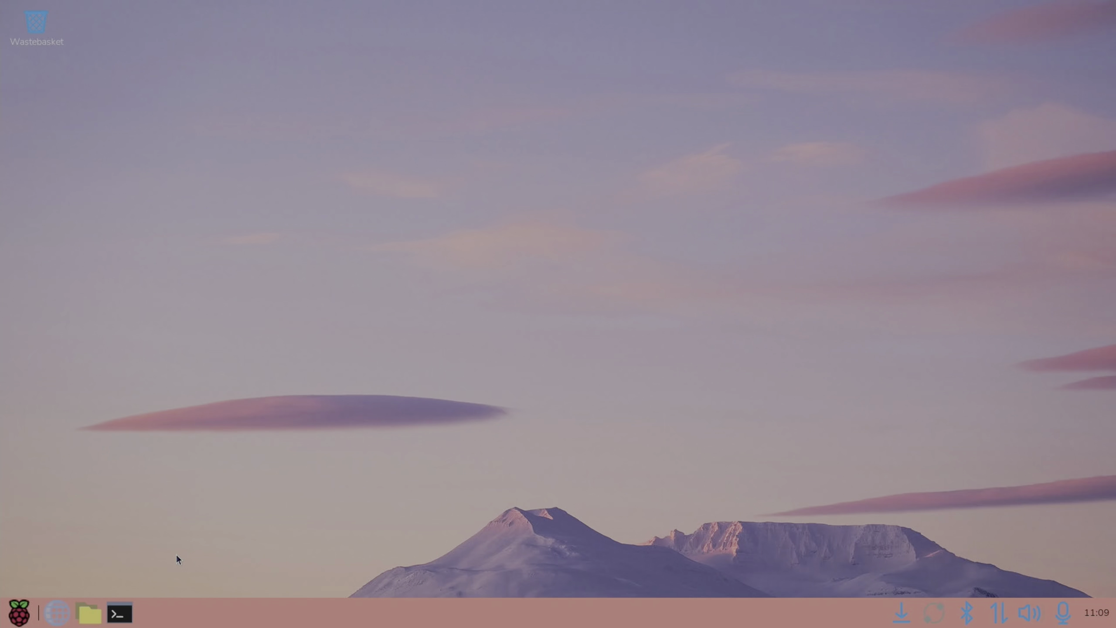
- Search the applications menu for 'rasp', then 'cont', then 'add' to find Add / Remove Software
key("super")
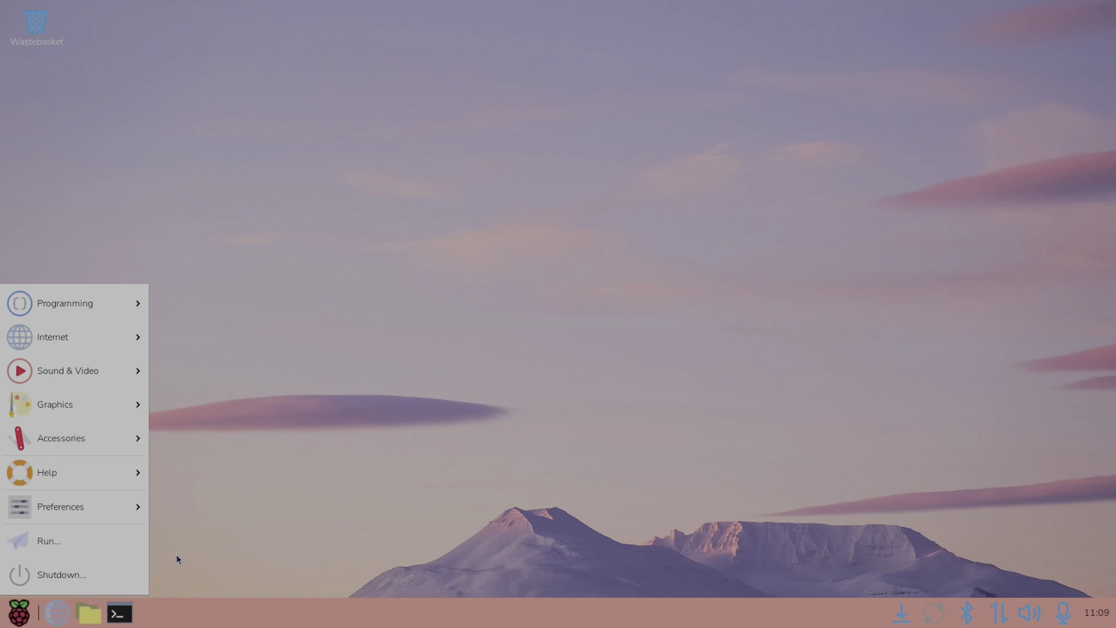
type("rasp")
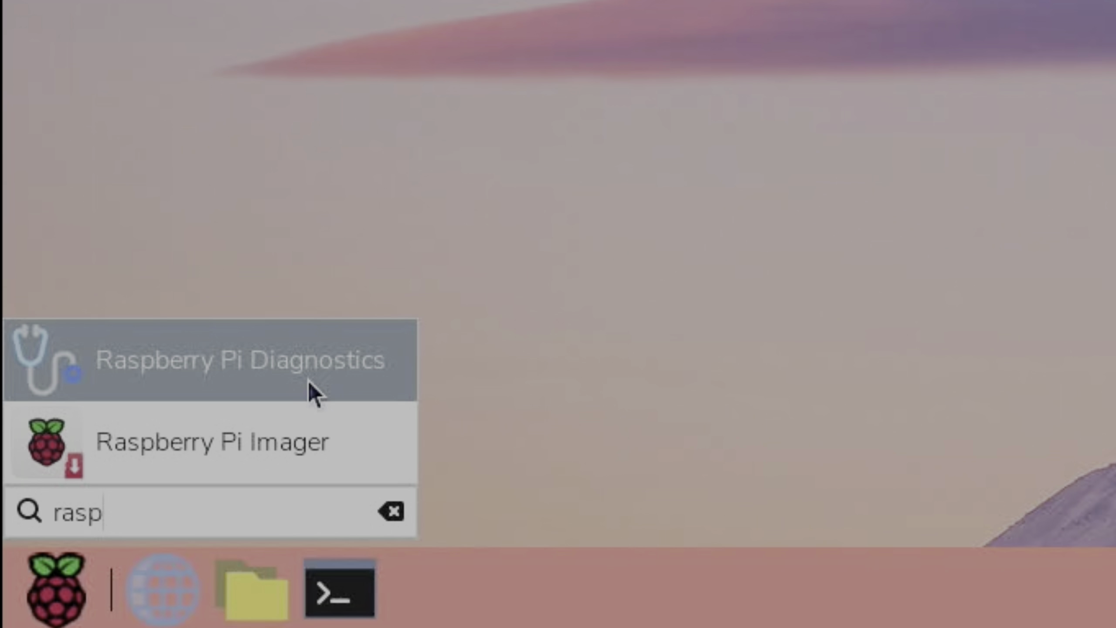
key("BackSpace")
key("BackSpace")
key("BackSpace")
key("BackSpace")
type("c")
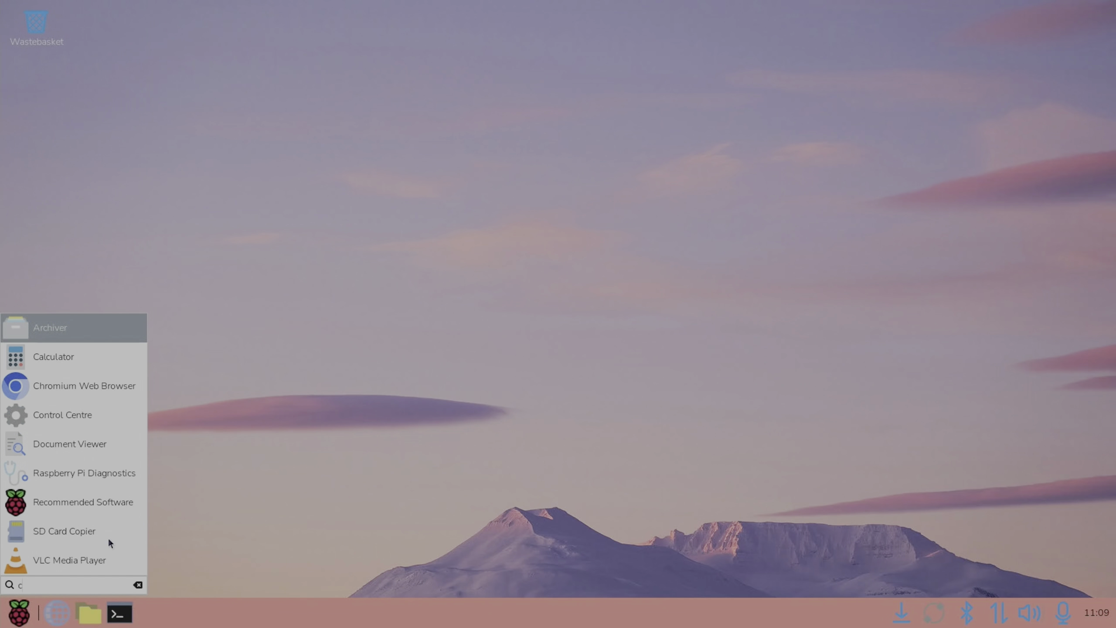
type("ont")
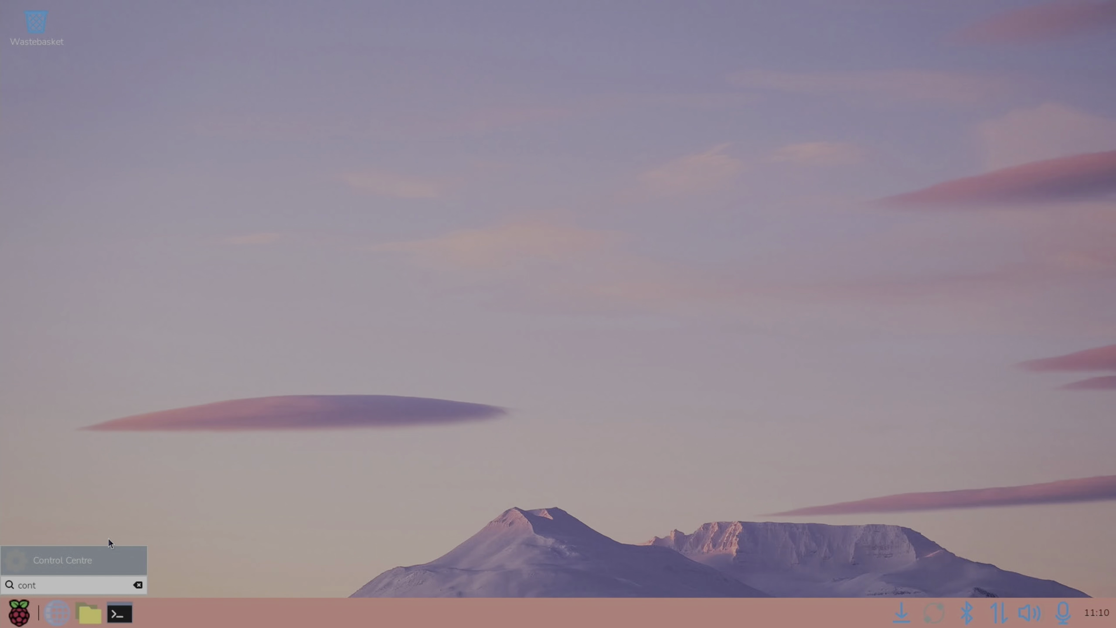
key("BackSpace")
key("BackSpace")
key("BackSpace")
key("BackSpace")
type("add")
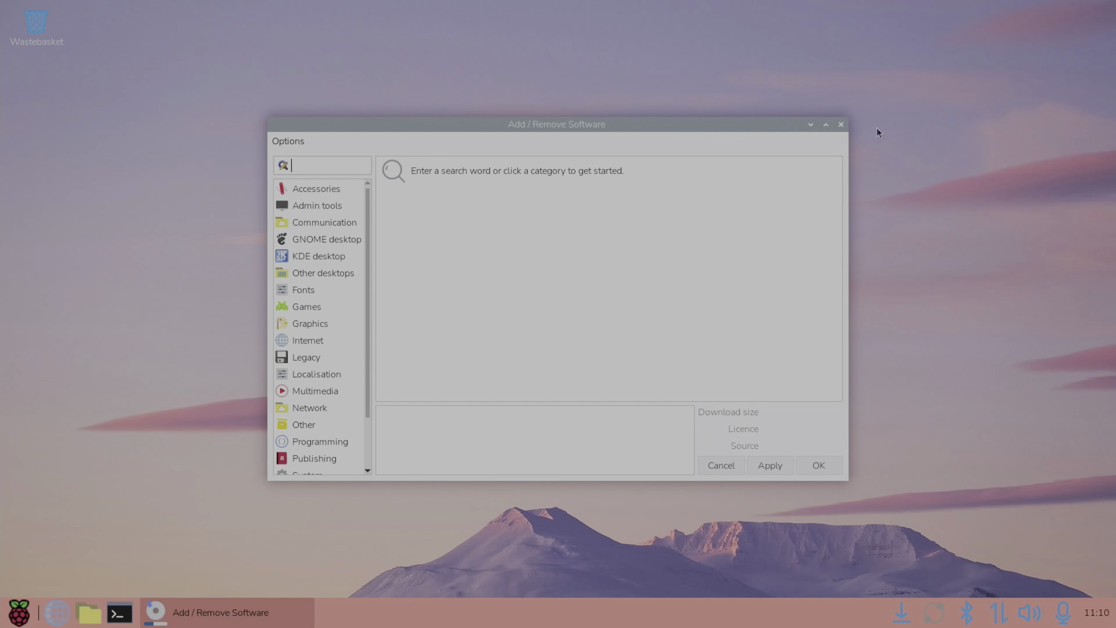
- Close Add / Remove Software and relaunch it from the applications menu's Preferences
left_click(841, 125)
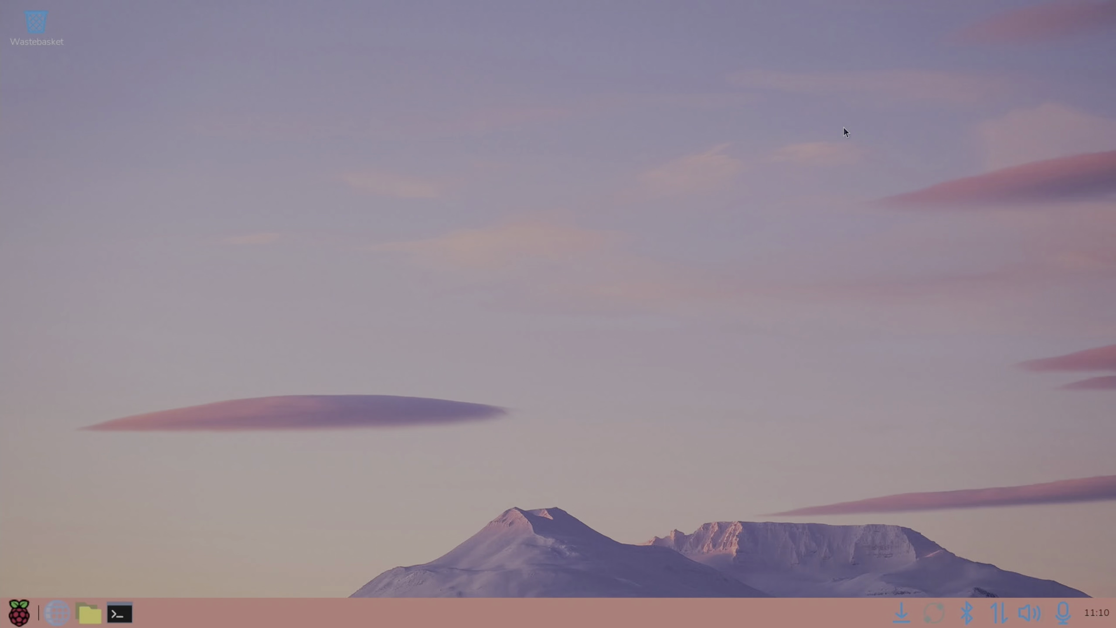
key("super")
type("ad")
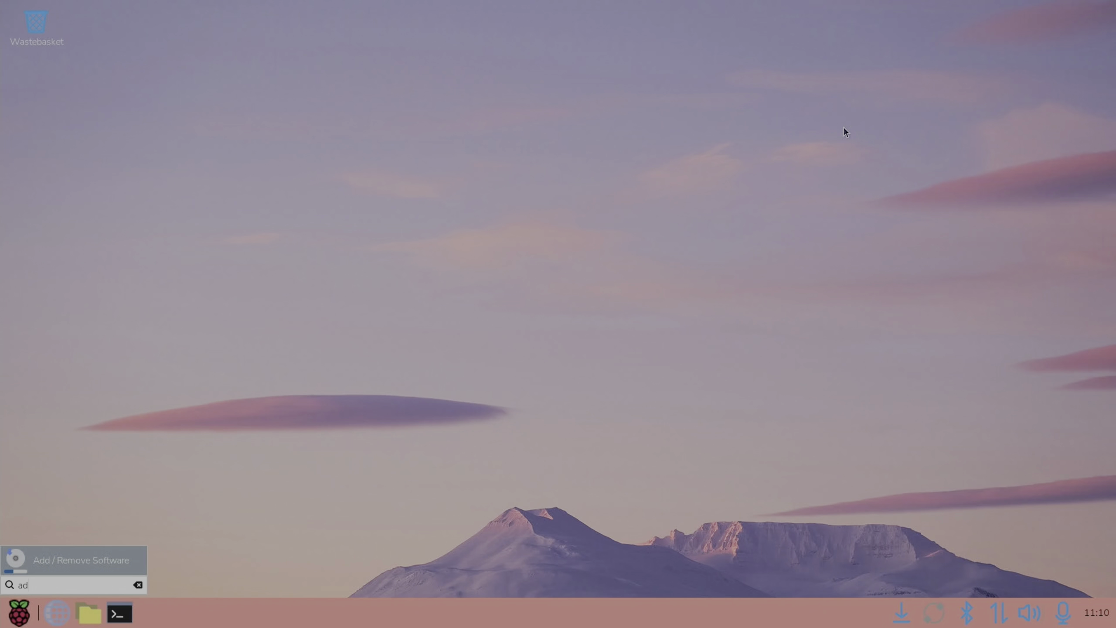
key("Return")
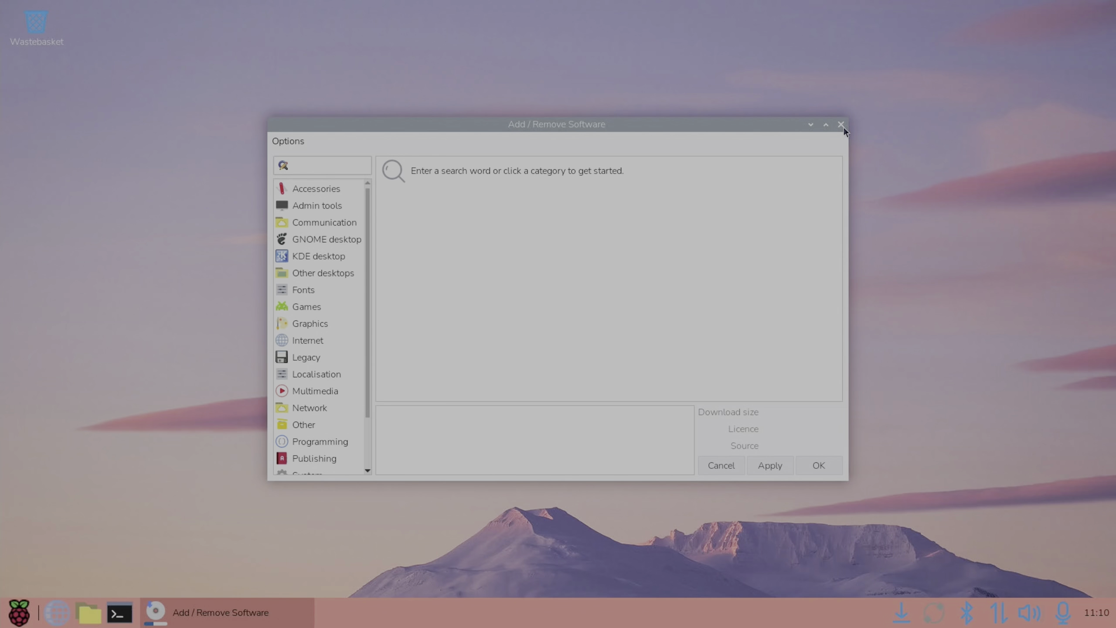
left_click(19, 612)
mouse_move(91, 510)
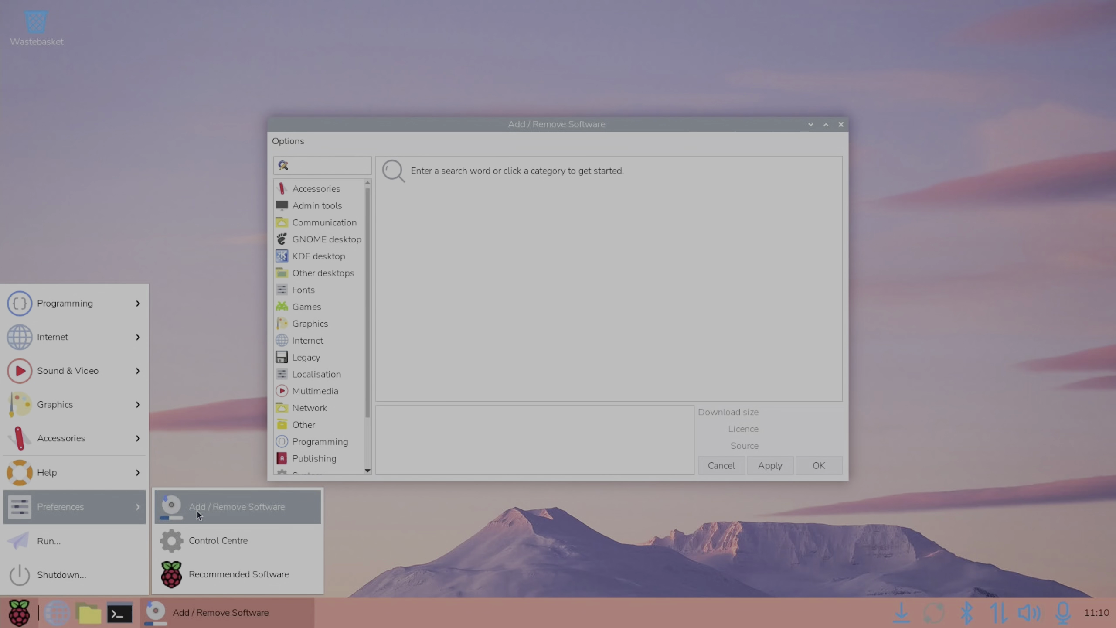
left_click(209, 510)
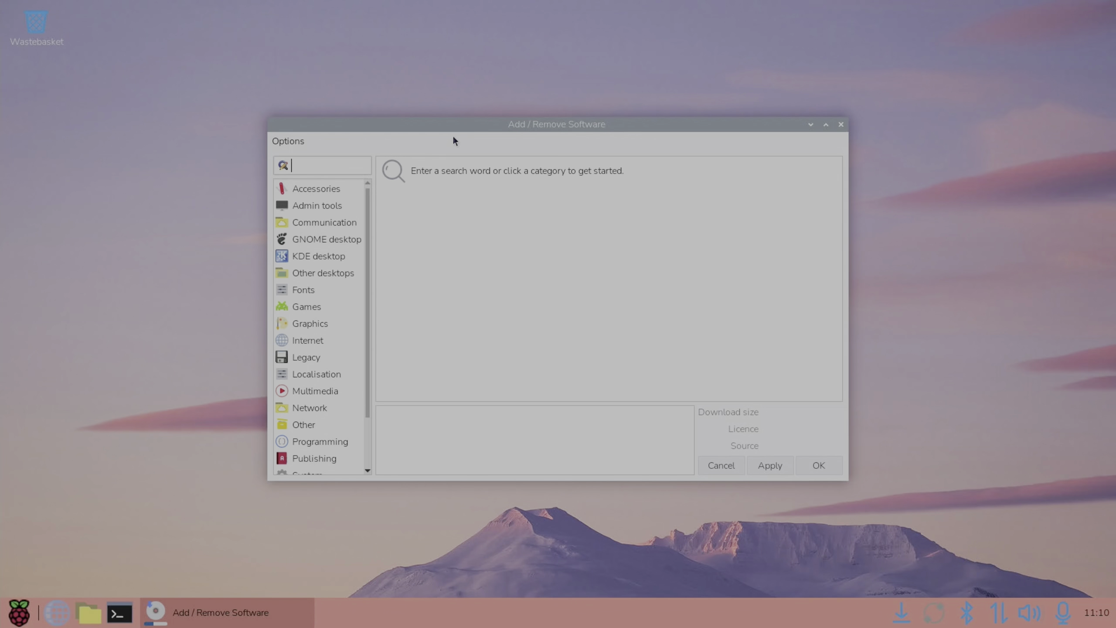
- Centre the Add / Remove Software window and search its packages for 'xmoto'
left_click_drag(450, 129, 289, 41)
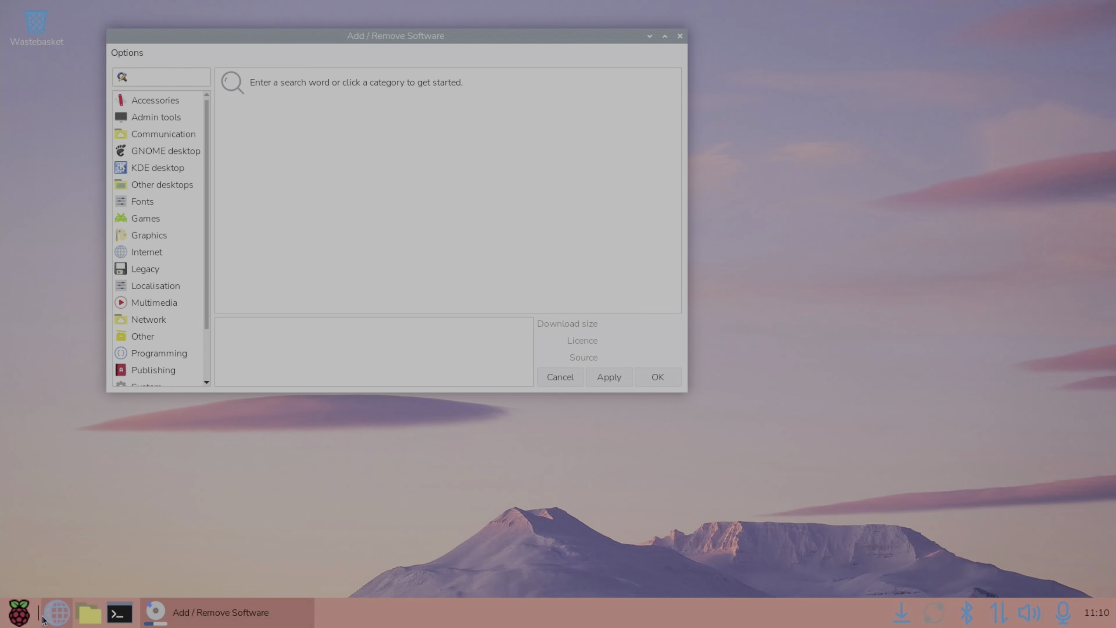
left_click(18, 614)
left_click(17, 614)
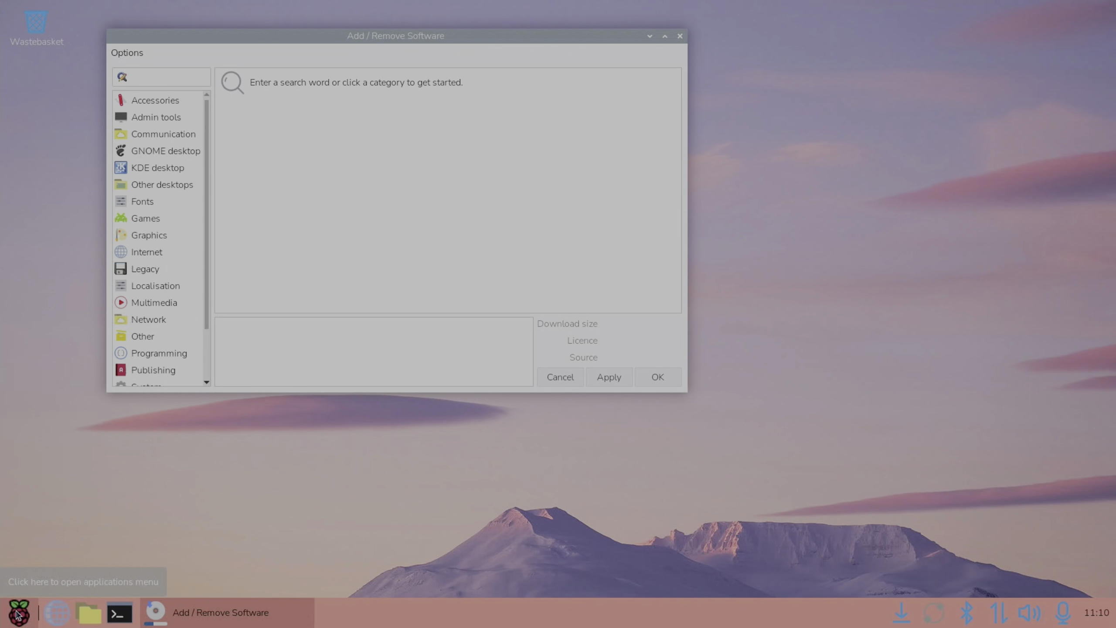
left_click(17, 614)
type("add")
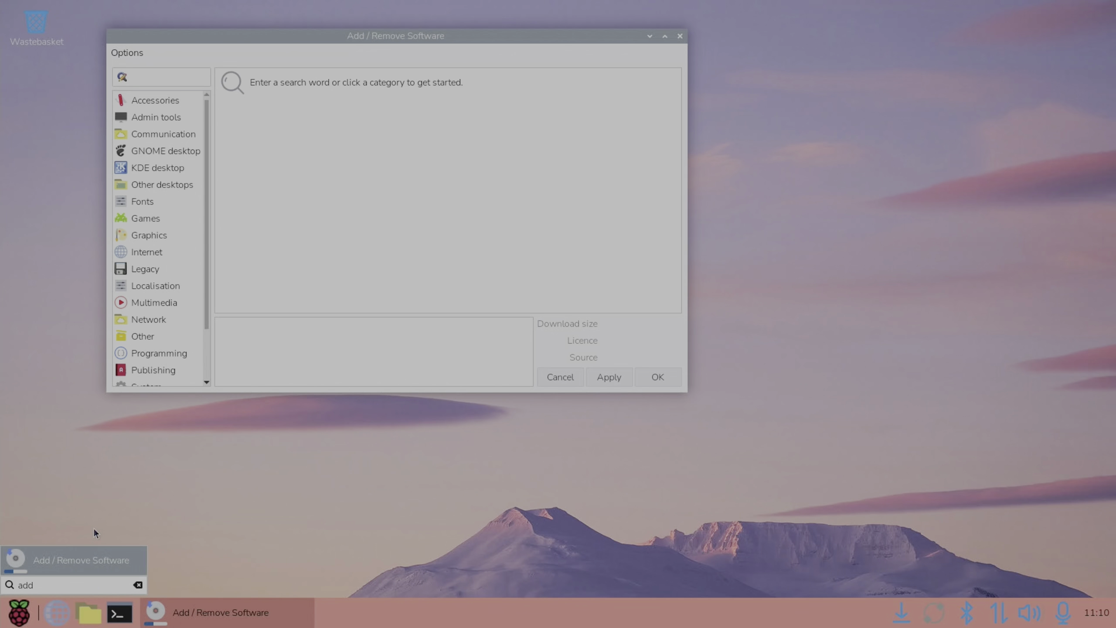
left_click(81, 562)
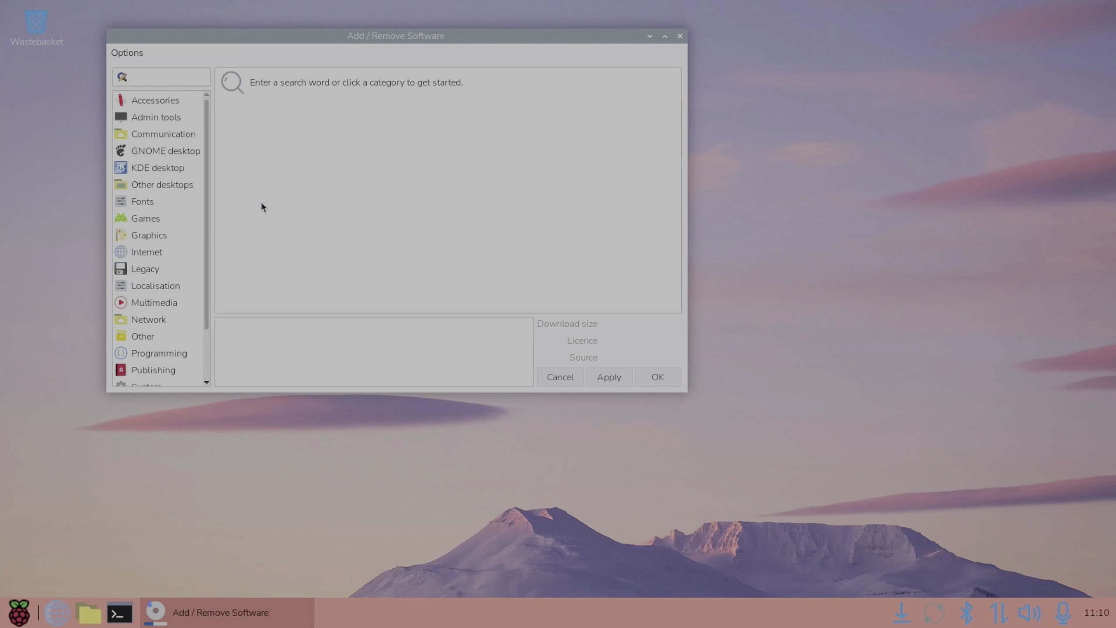
left_click_drag(314, 35, 459, 94)
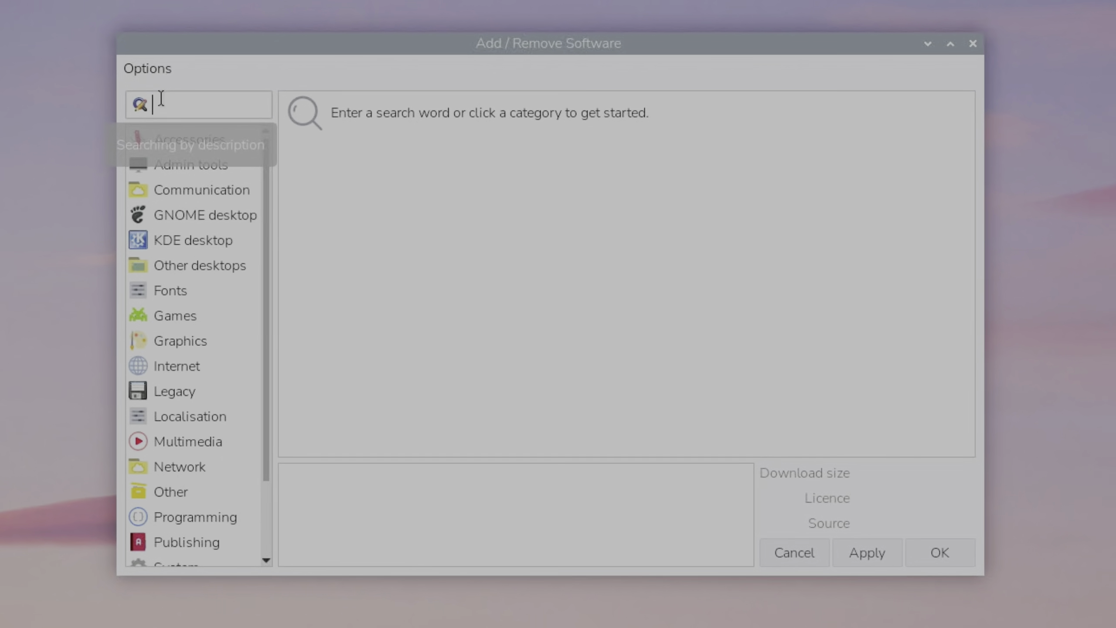
type("x")
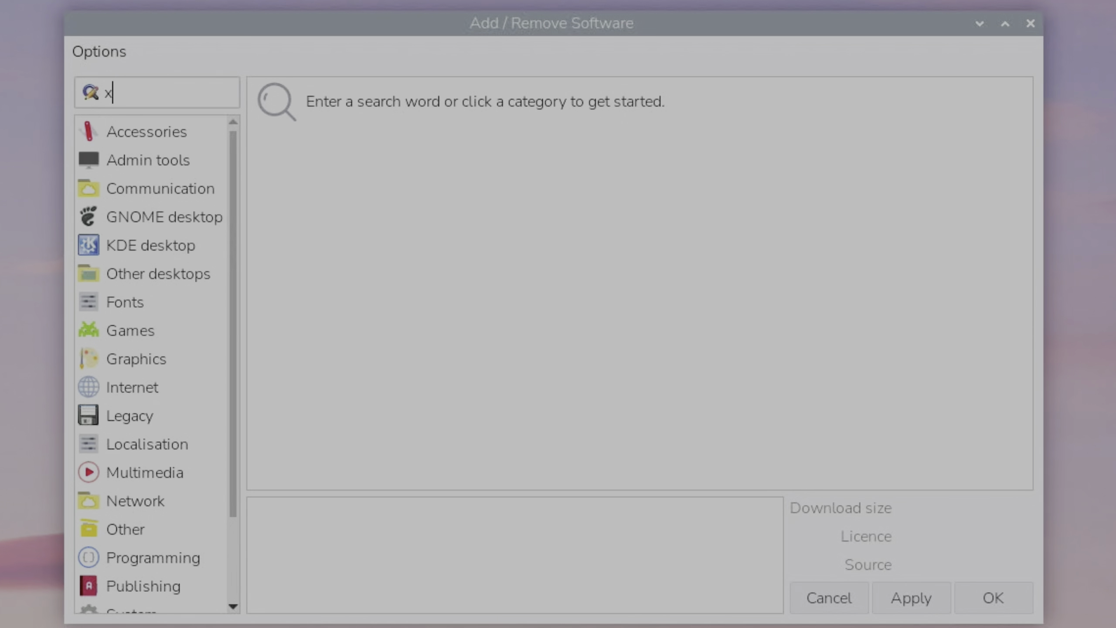
type("moto")
key("Return")
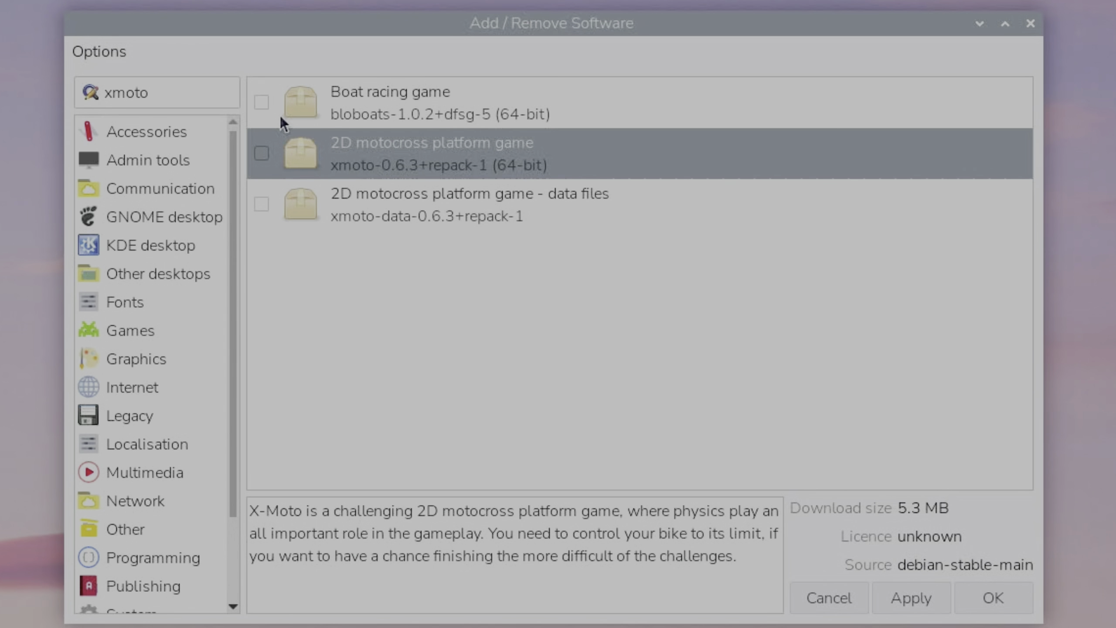
- Replace the package search with 'browser' and look over the results
left_click(154, 92)
key("BackSpace")
key("BackSpace")
key("BackSpace")
key("BackSpace")
key("BackSpace")
type("browser")
key("Return")
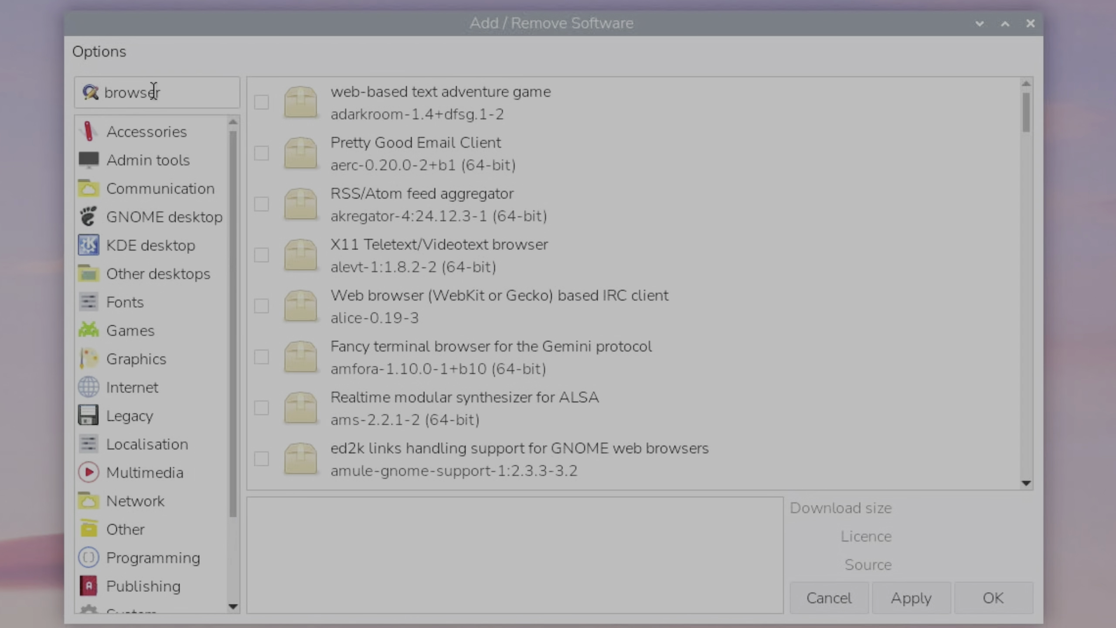
scroll(529, 264, "down", 10)
scroll(530, 264, "up", 7)
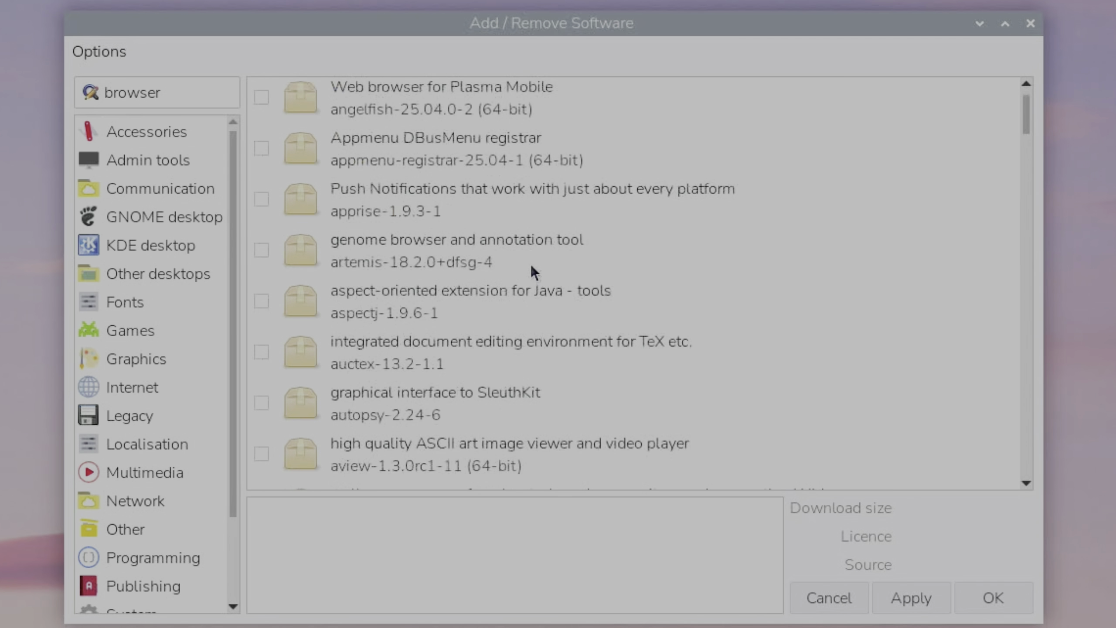
scroll(529, 265, "up", 4)
- Browse all packages in the Internet category, starting with abook and acme.sh
left_click(145, 386)
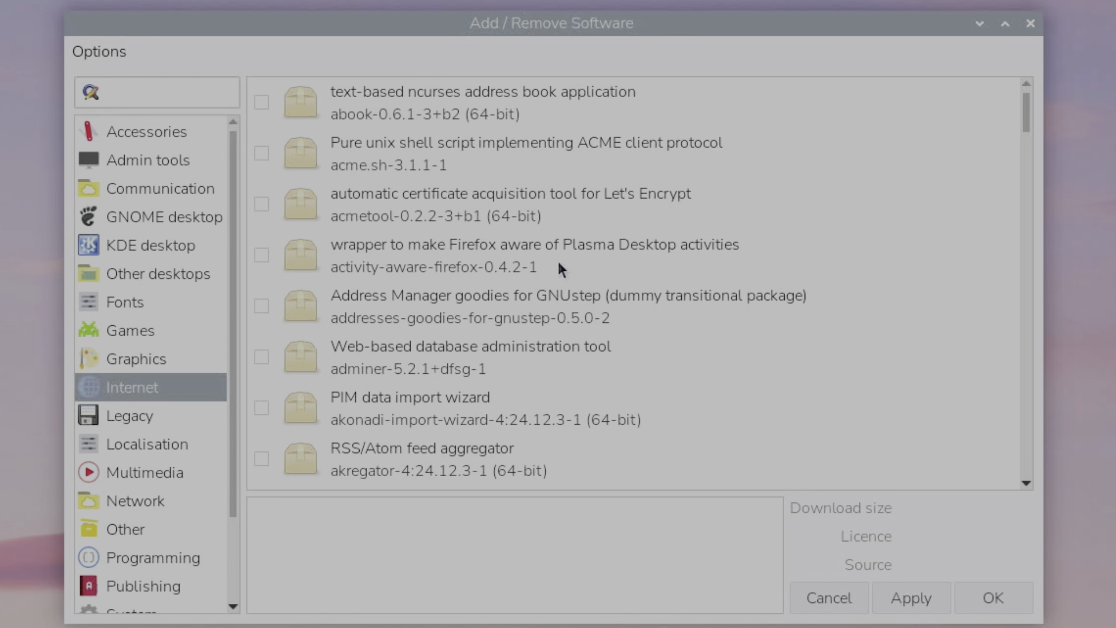
scroll(559, 264, "down", 10)
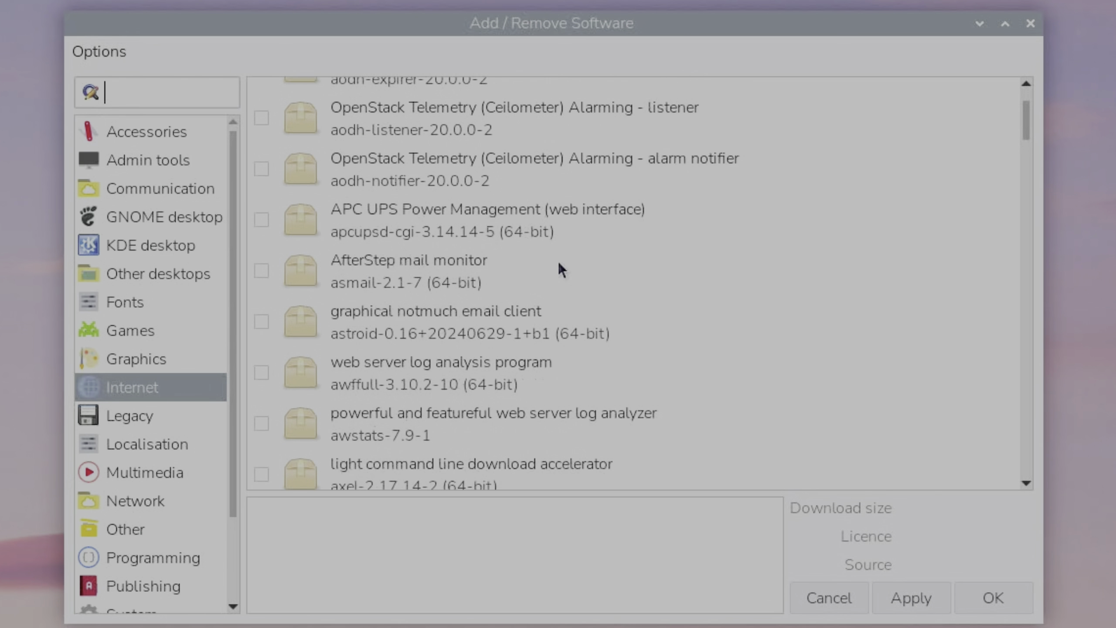
scroll(559, 264, "down", 3)
scroll(559, 264, "up", 8)
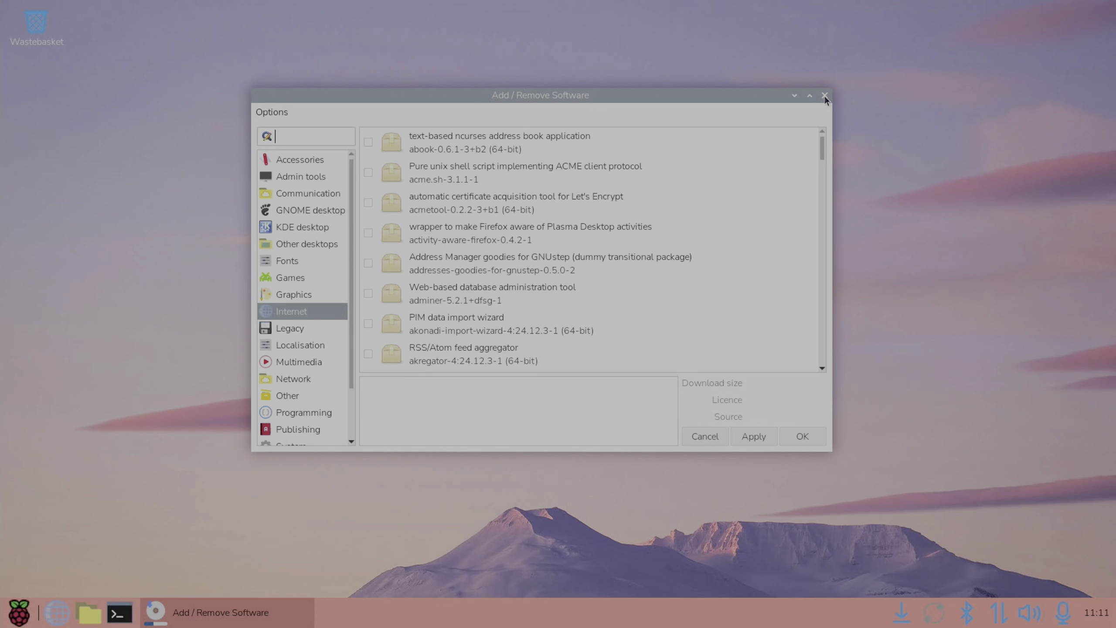
- Close the software installer and open Chromium maximised to full screen
left_click(826, 96)
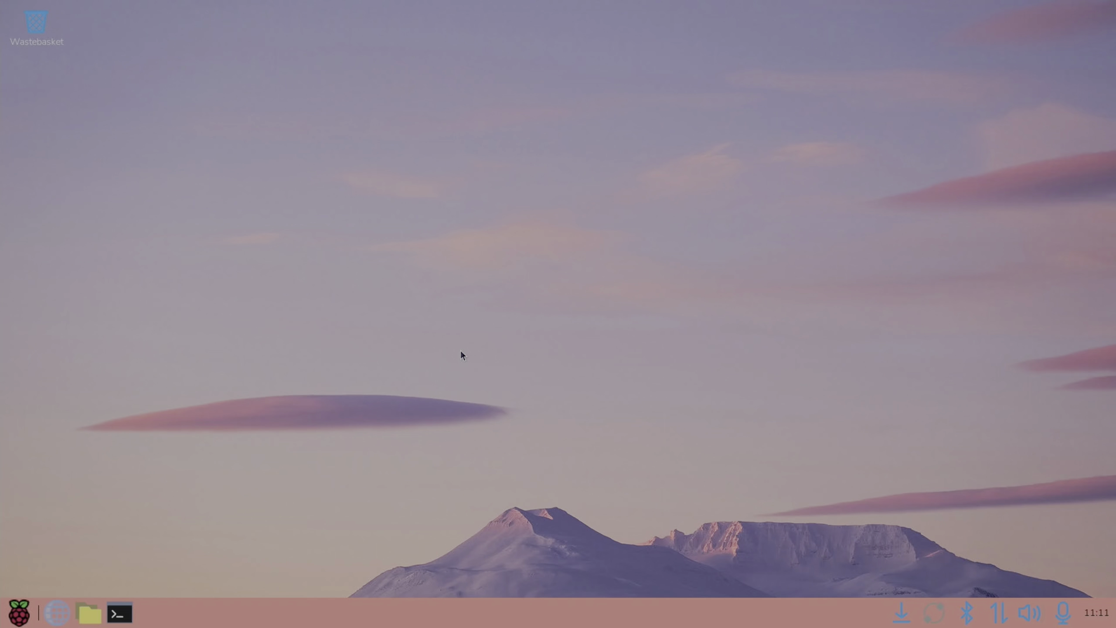
left_click(59, 612)
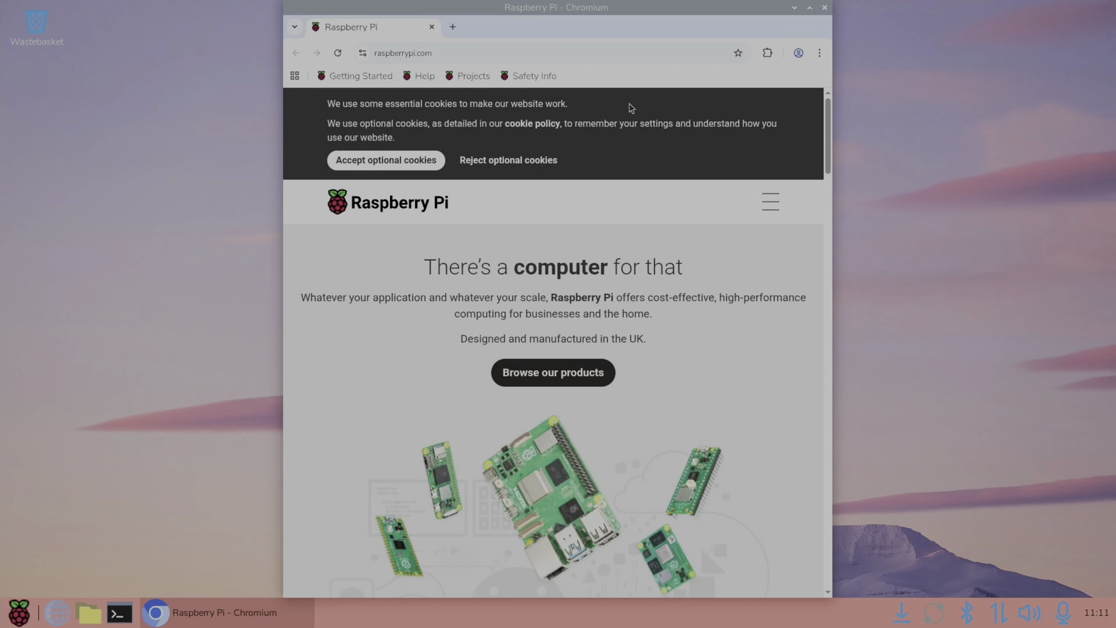
mouse_move(593, 34)
left_mouse_down()
mouse_move(540, 60)
mouse_move(515, 1)
mouse_move(579, 3)
mouse_move(1107, 143)
mouse_move(571, 200)
mouse_move(2, 196)
mouse_move(632, 4)
mouse_move(563, 137)
mouse_move(590, 53)
left_mouse_up()
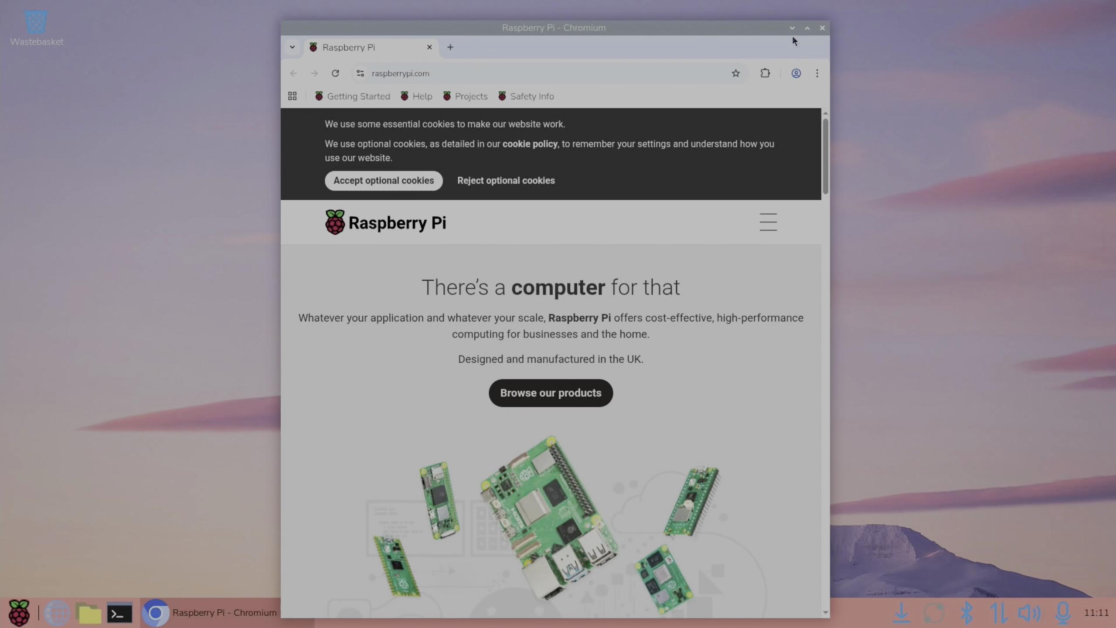
left_click(803, 29)
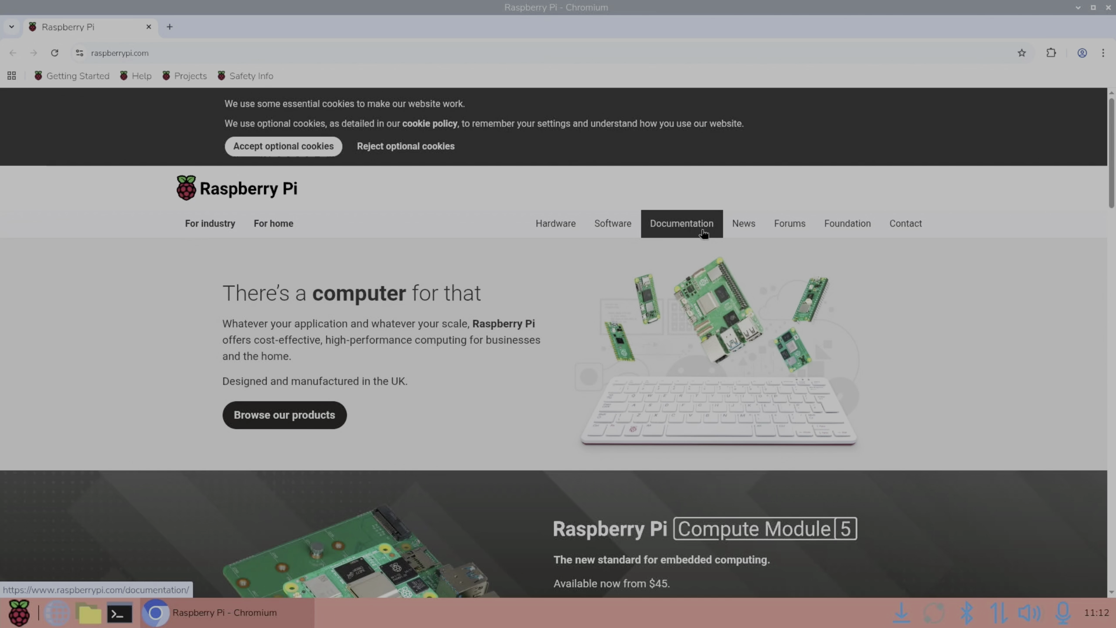
- Open the Trixie release article from Raspberry Pi News and read down to its 103 comments
left_click(726, 232)
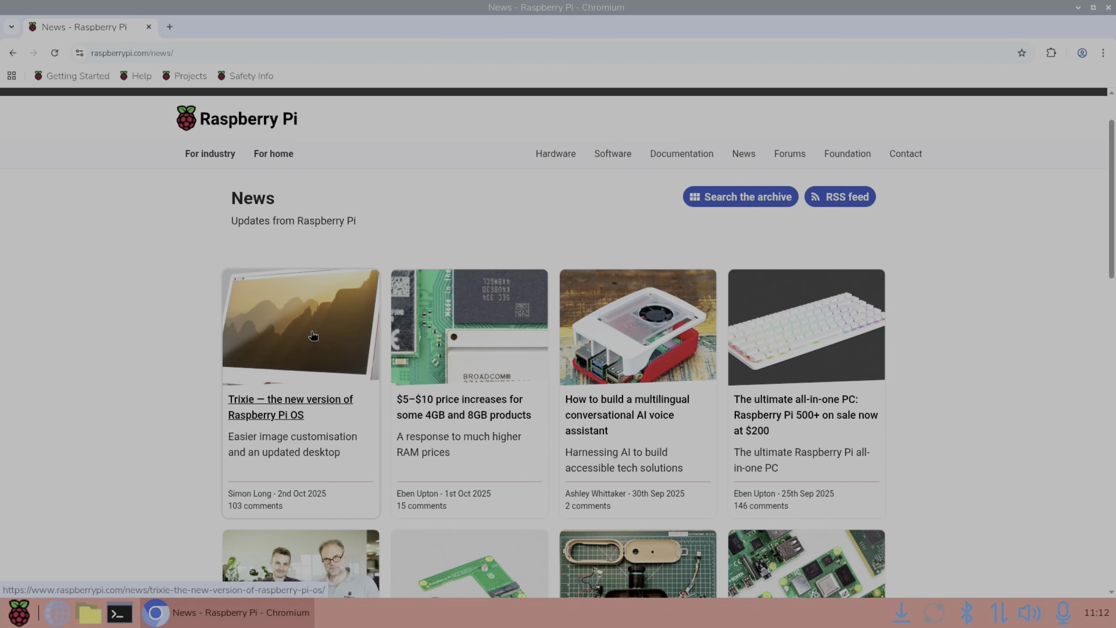
left_click(313, 336)
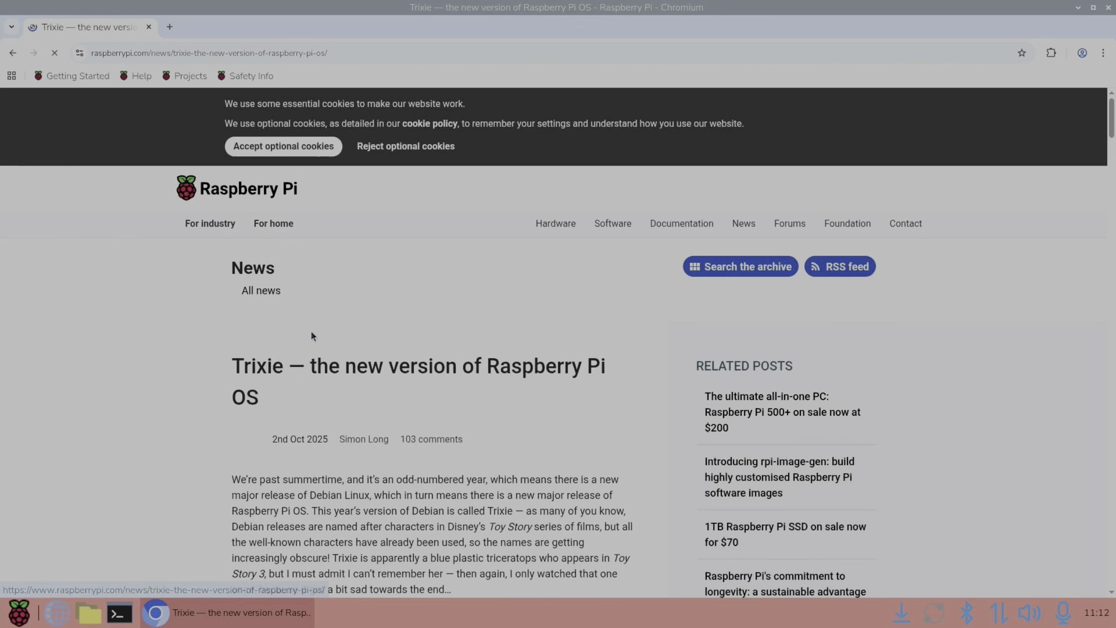
scroll(311, 331, "down", 6)
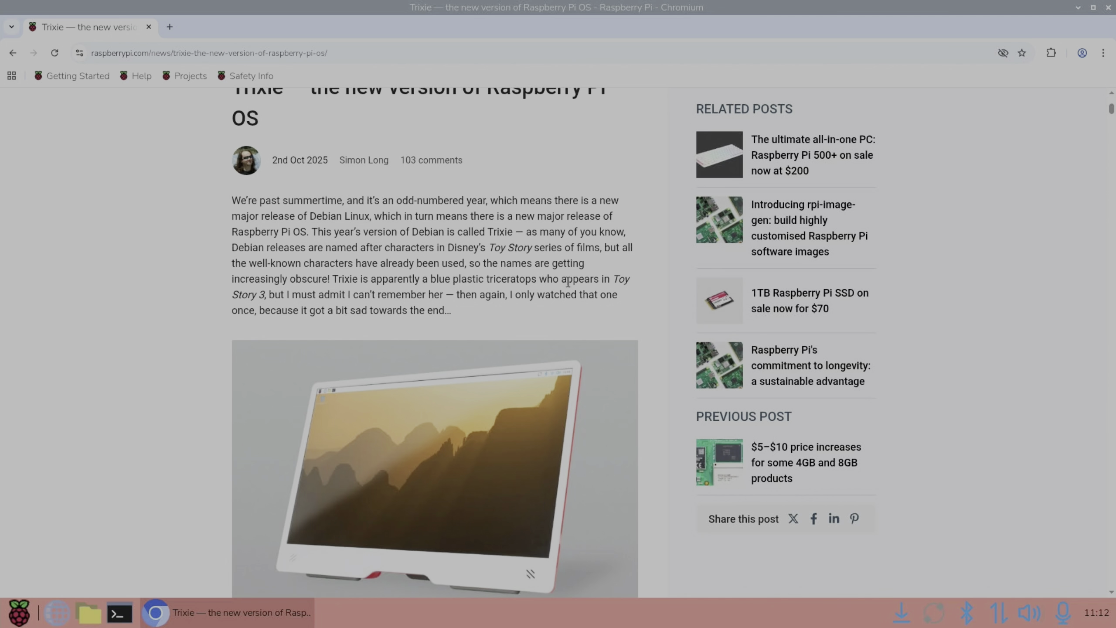
scroll(479, 229, "down", 10)
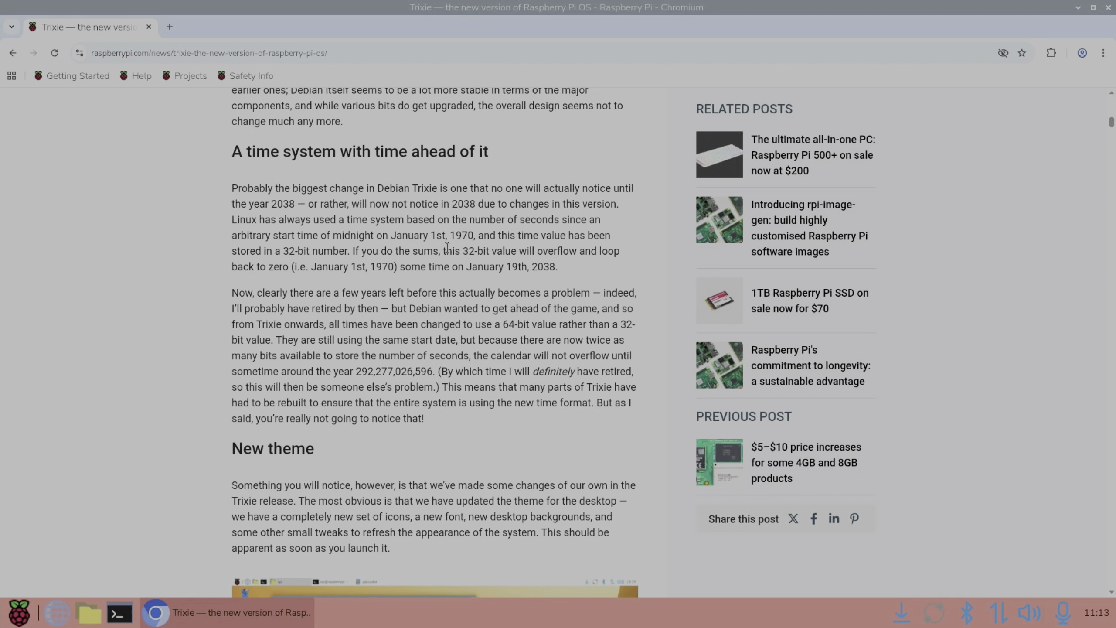
scroll(447, 247, "down", 2)
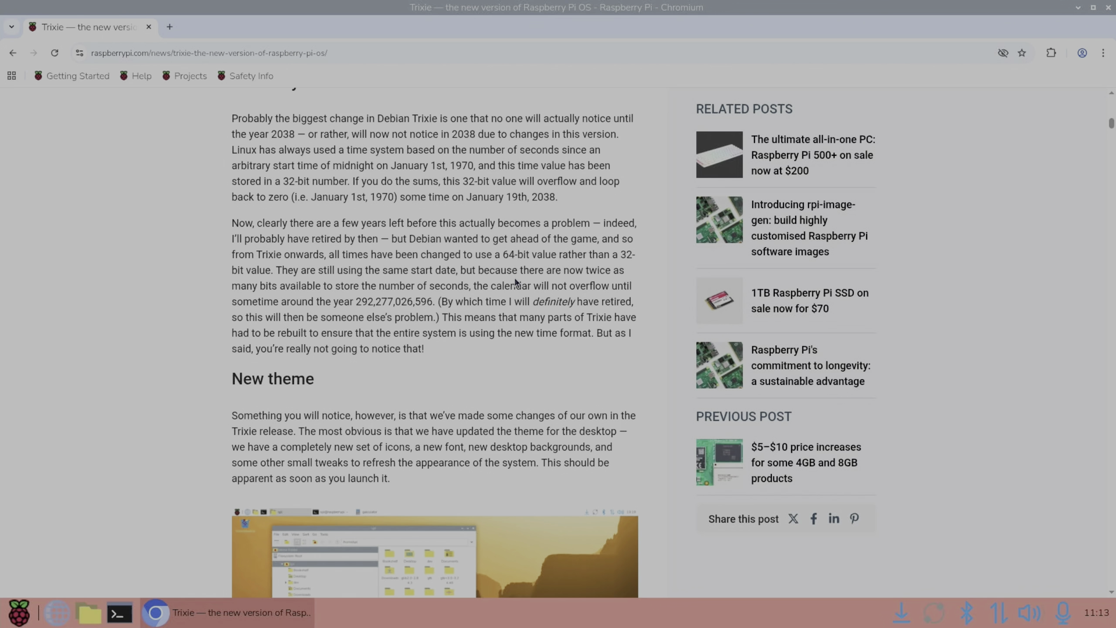
scroll(517, 283, "down", 15)
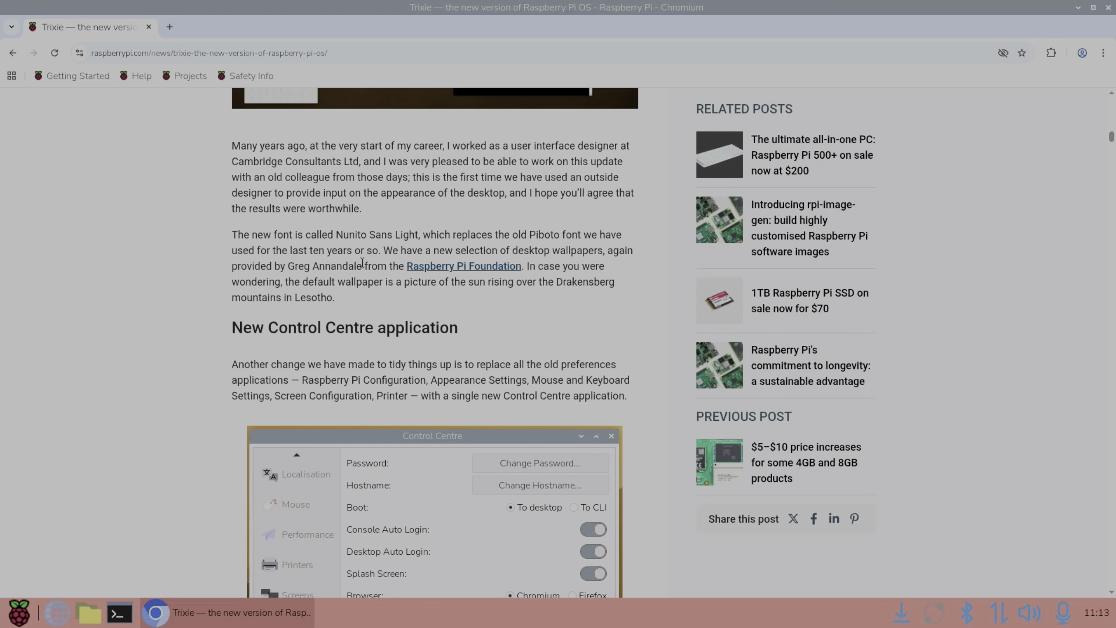
scroll(490, 293, "down", 2)
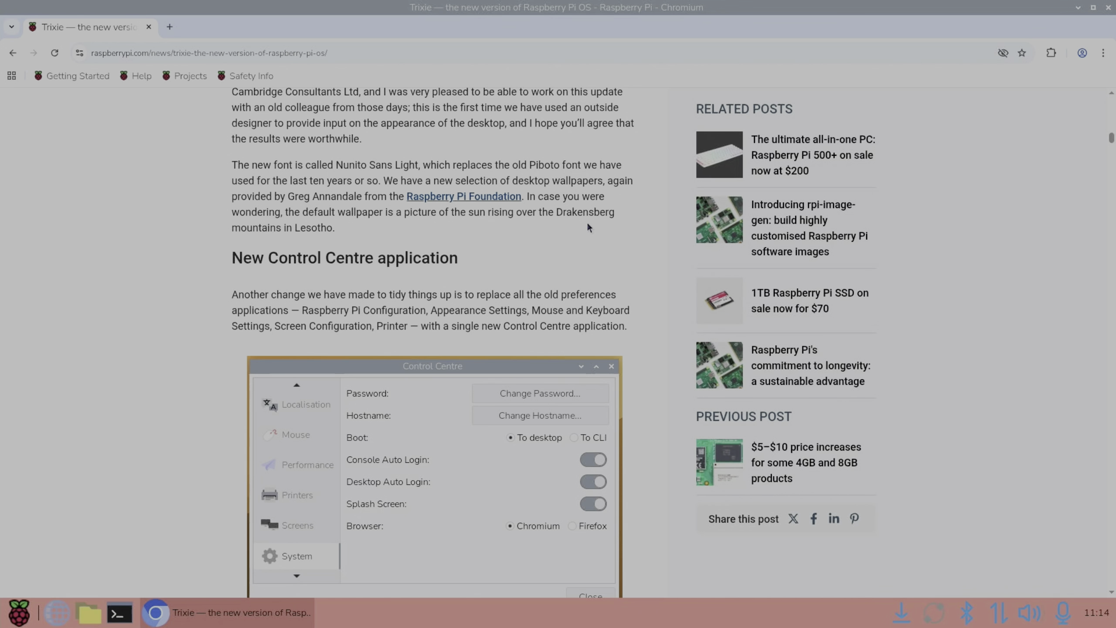
scroll(502, 217, "down", 2)
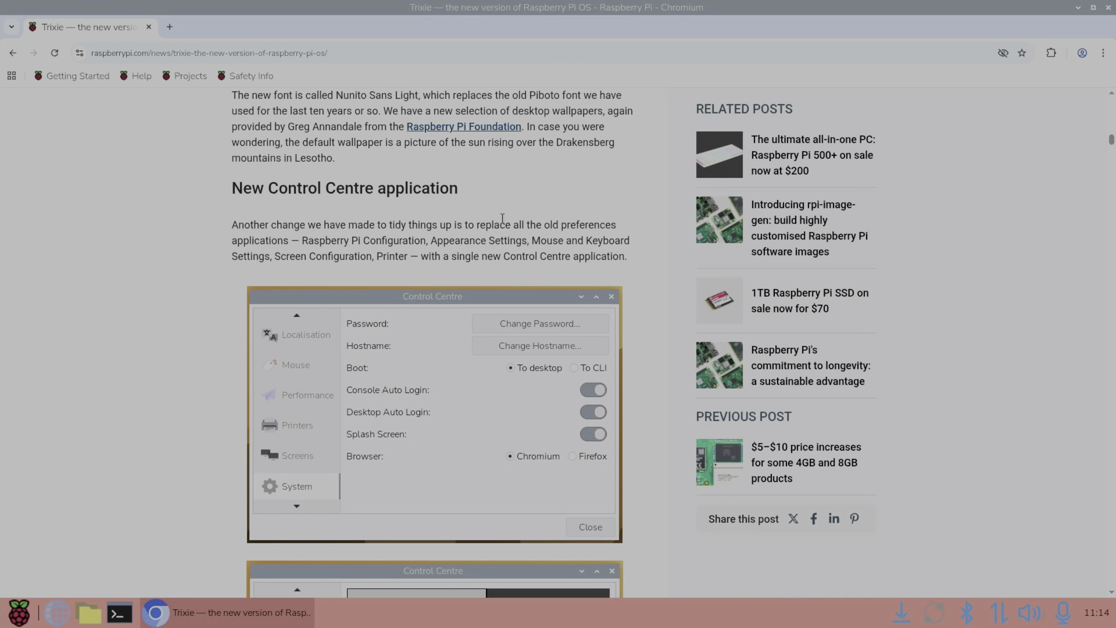
scroll(503, 218, "down", 8)
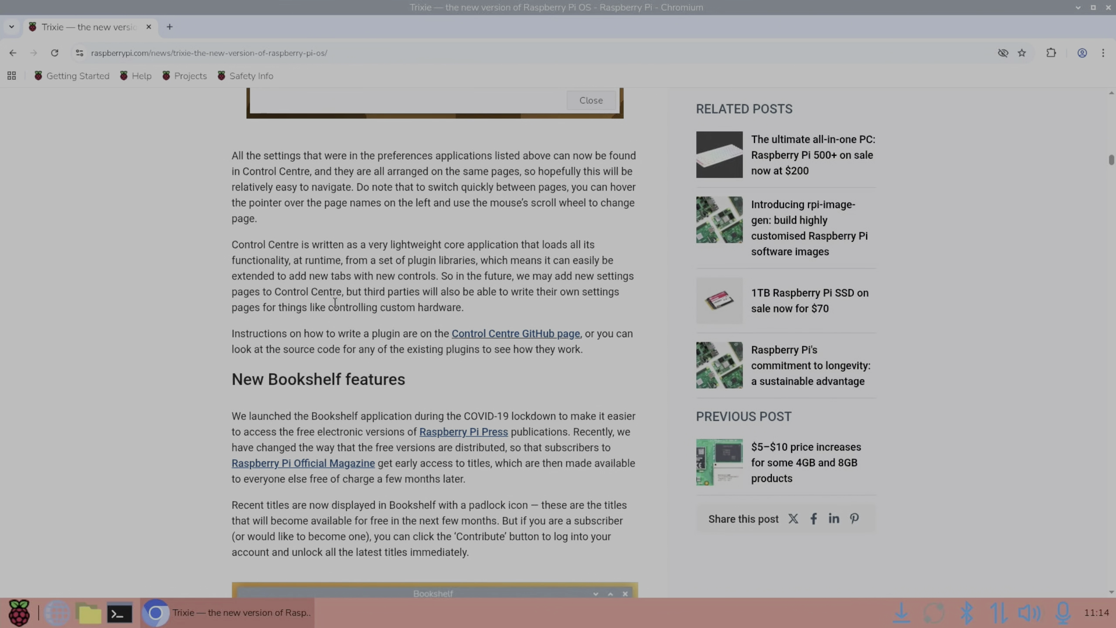
scroll(335, 304, "down", 2)
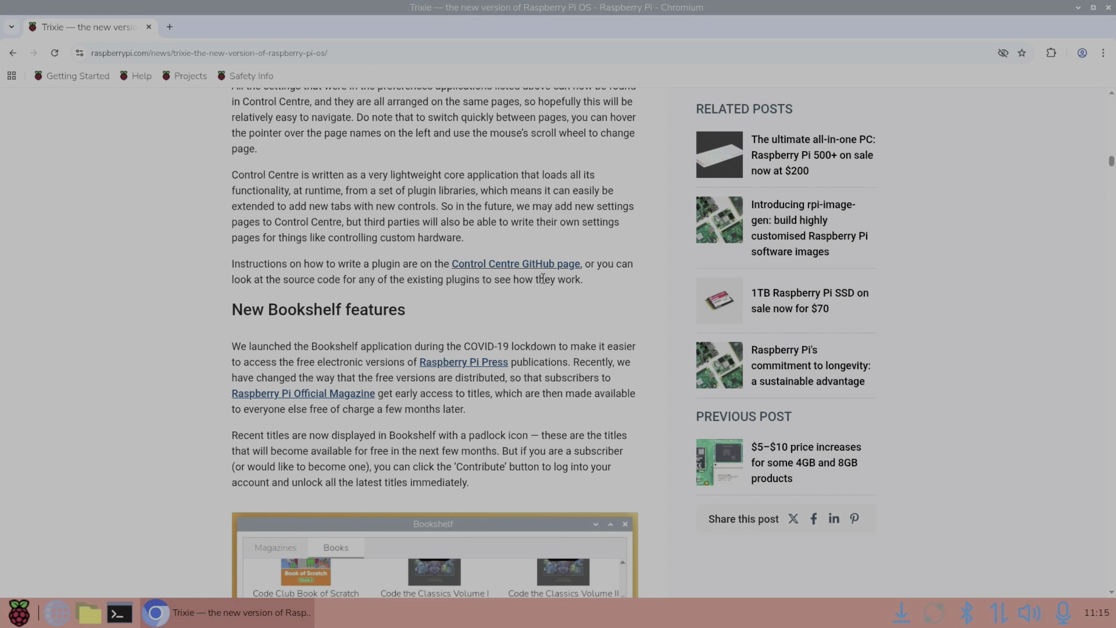
scroll(543, 278, "down", 15)
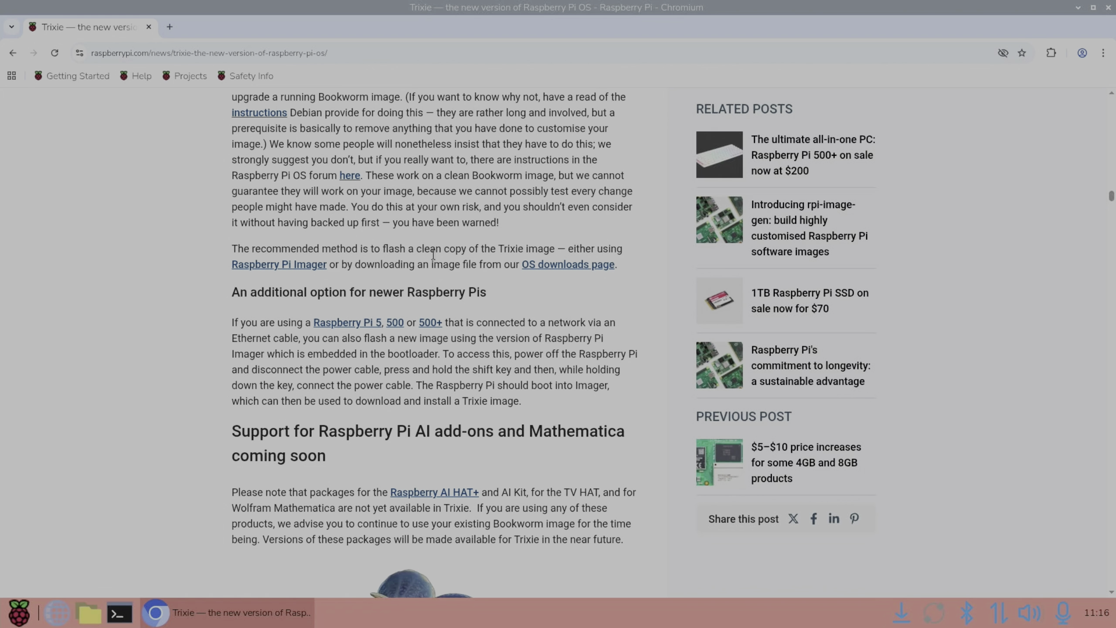
scroll(204, 305, "down", 5)
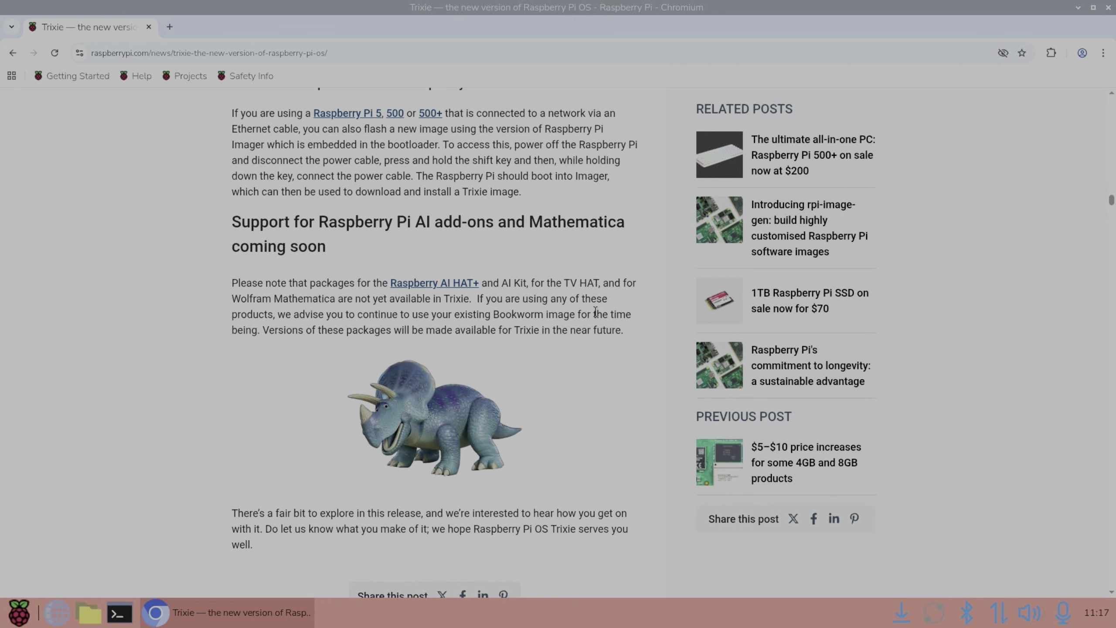
scroll(596, 311, "down", 15)
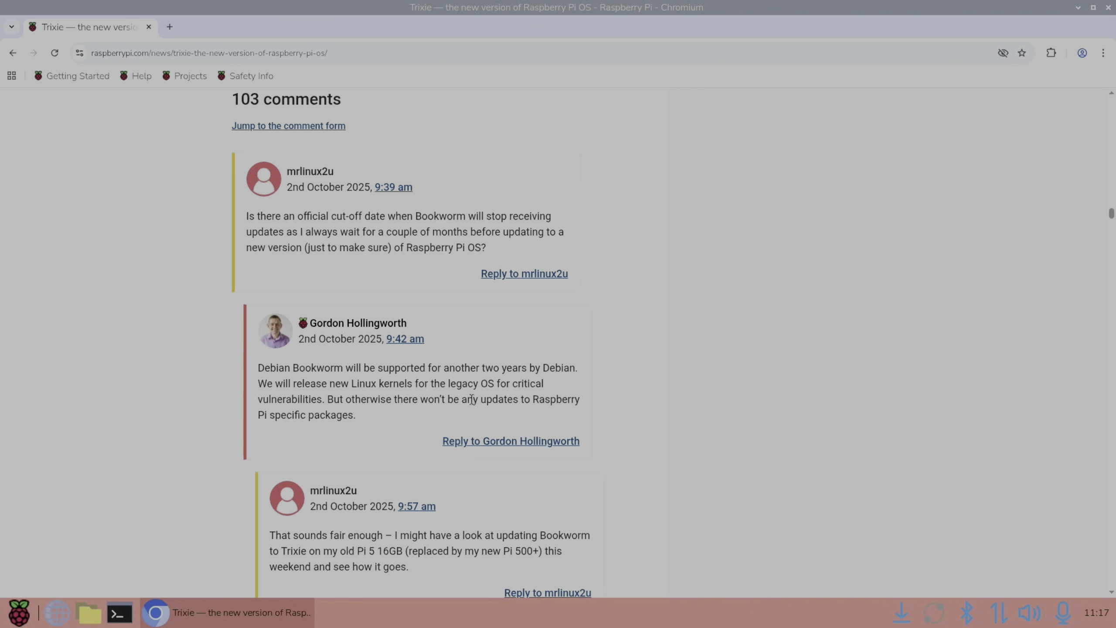
scroll(471, 399, "down", 10)
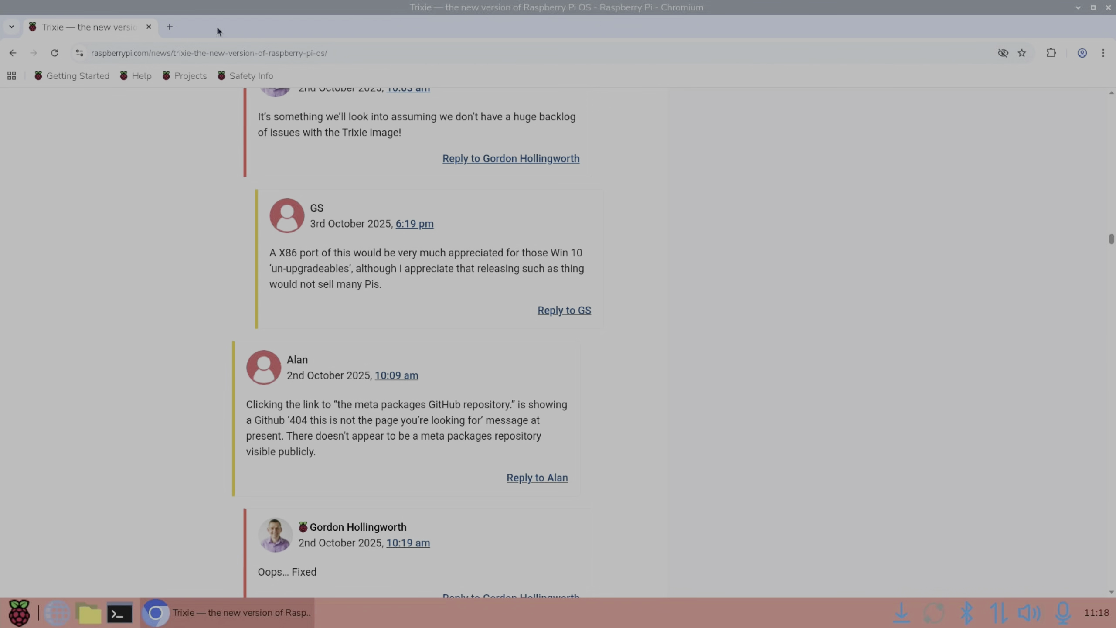
- Search the web for 'raspberry pi downloads' and open the Raspberry Pi software page
left_click(170, 28)
type("raspb")
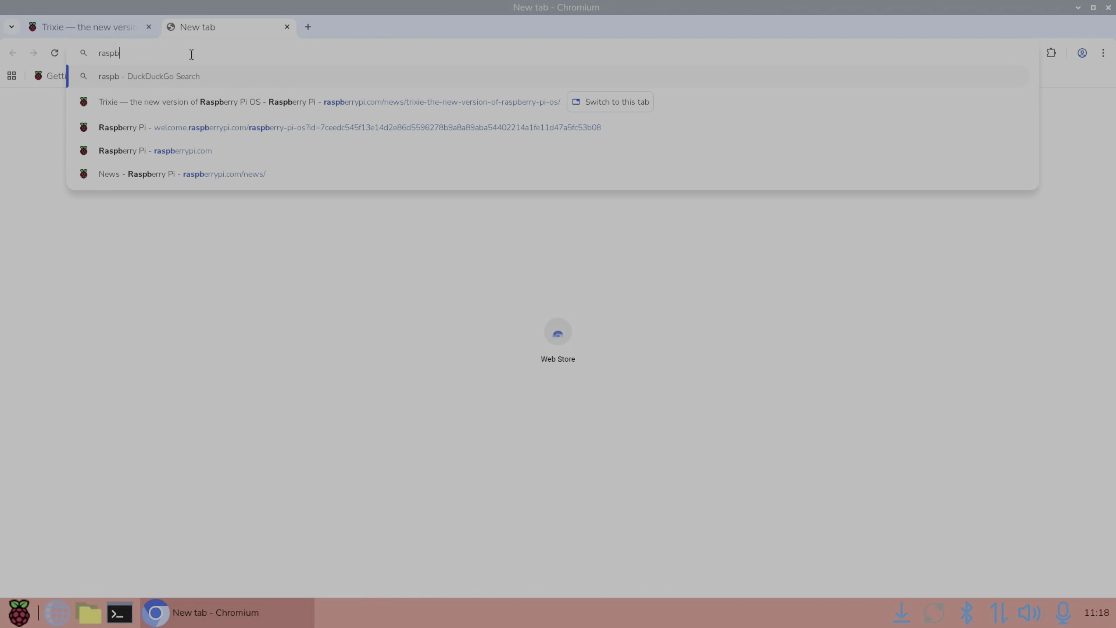
type("erry pi ")
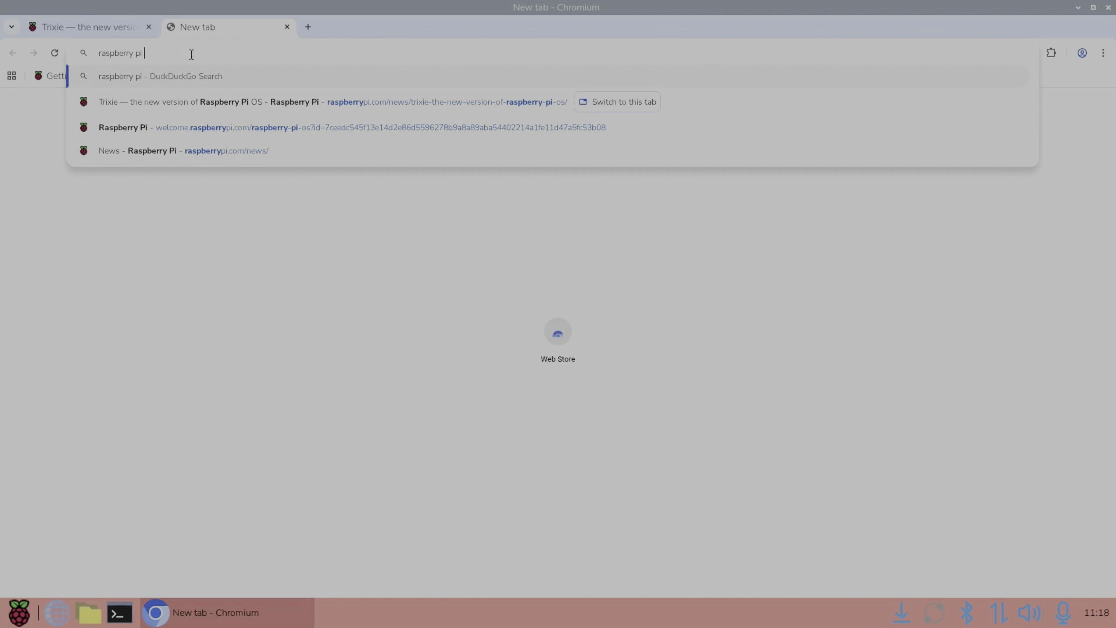
type("downloads")
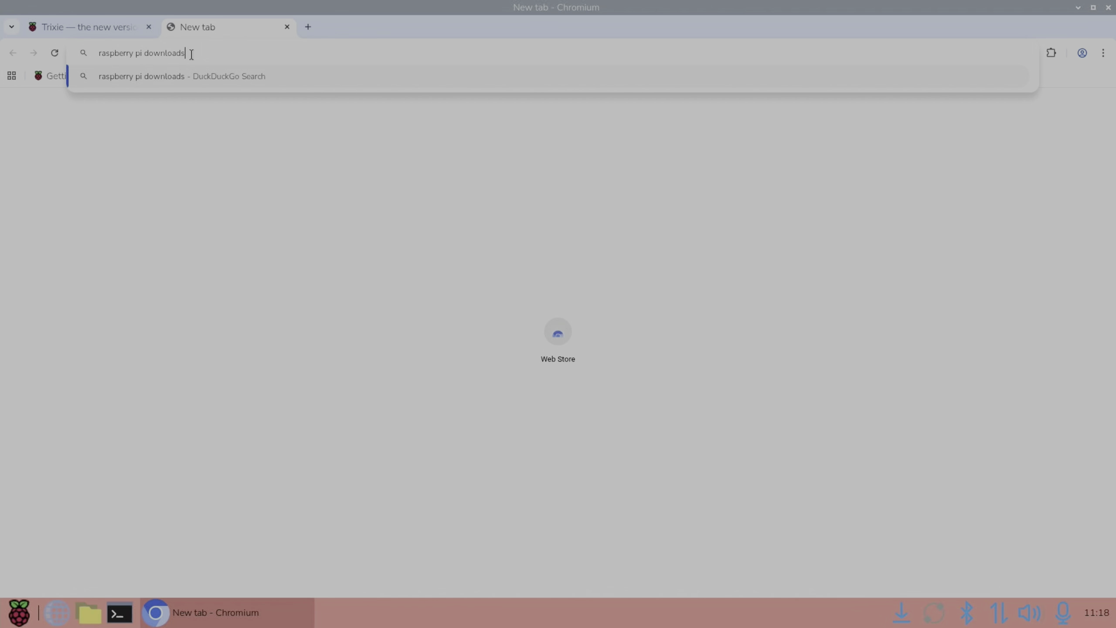
key("Return")
left_click(234, 217)
scroll(308, 264, "down", 20)
scroll(392, 306, "up", 8)
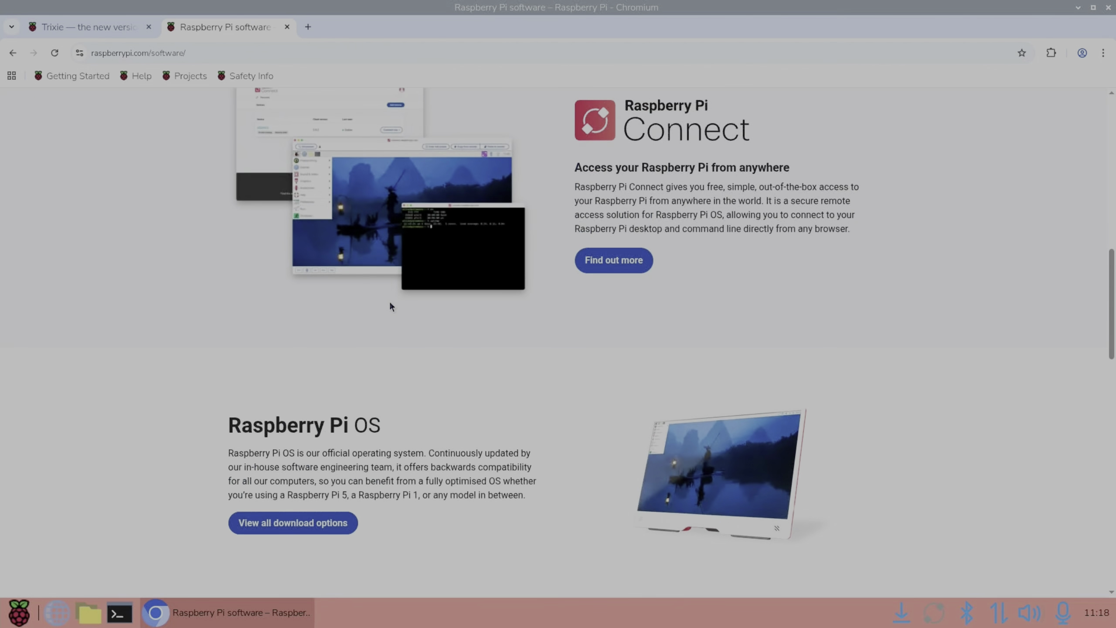
- View all download options and scroll from Raspberry Pi OS (32-bit) down to Raspberry Pi Desktop
left_click(346, 527)
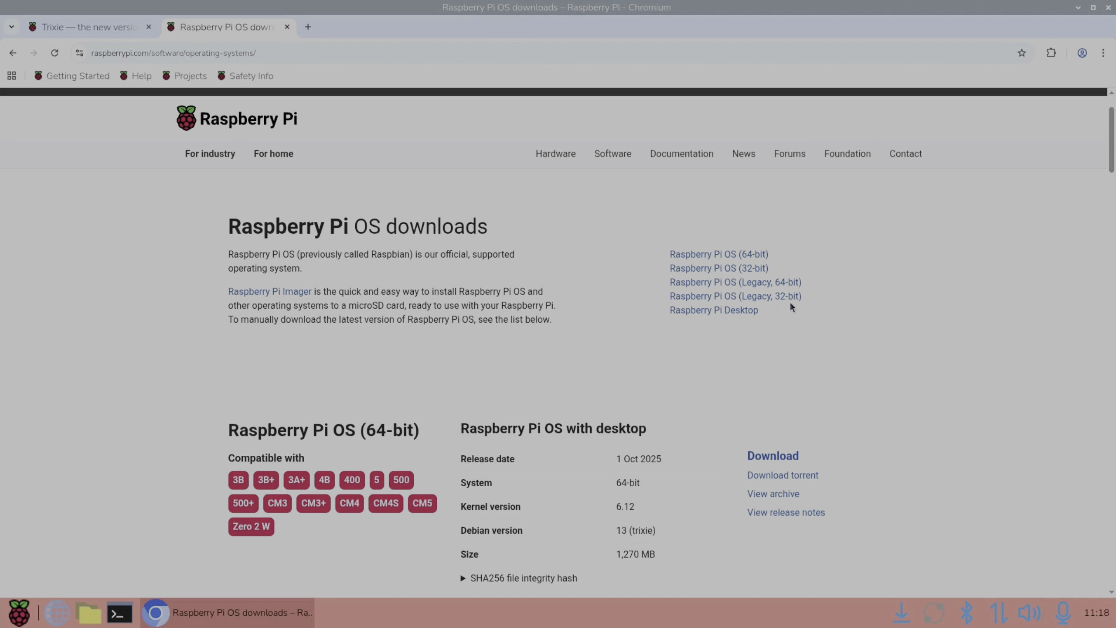
left_click(716, 264)
scroll(716, 263, "down", 15)
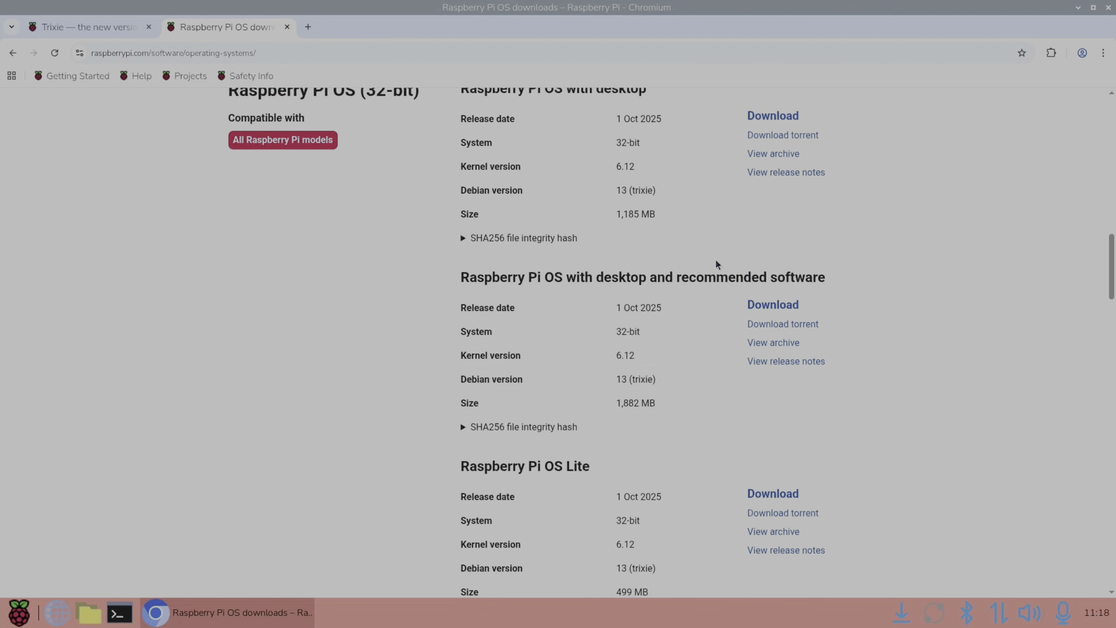
scroll(715, 258, "down", 10)
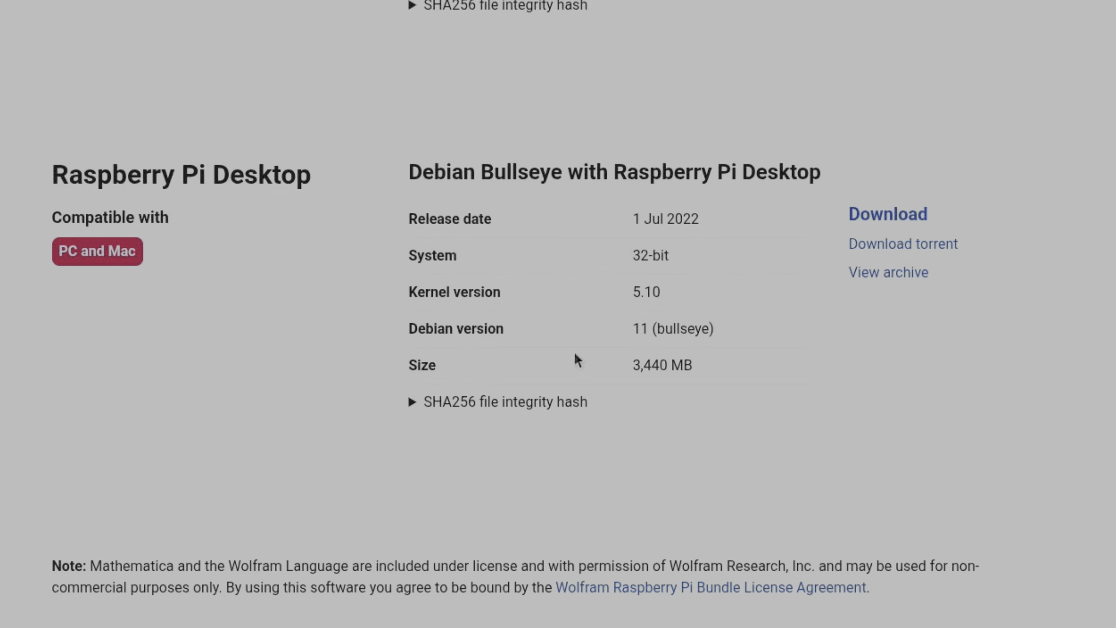
scroll(600, 357, "up", 15)
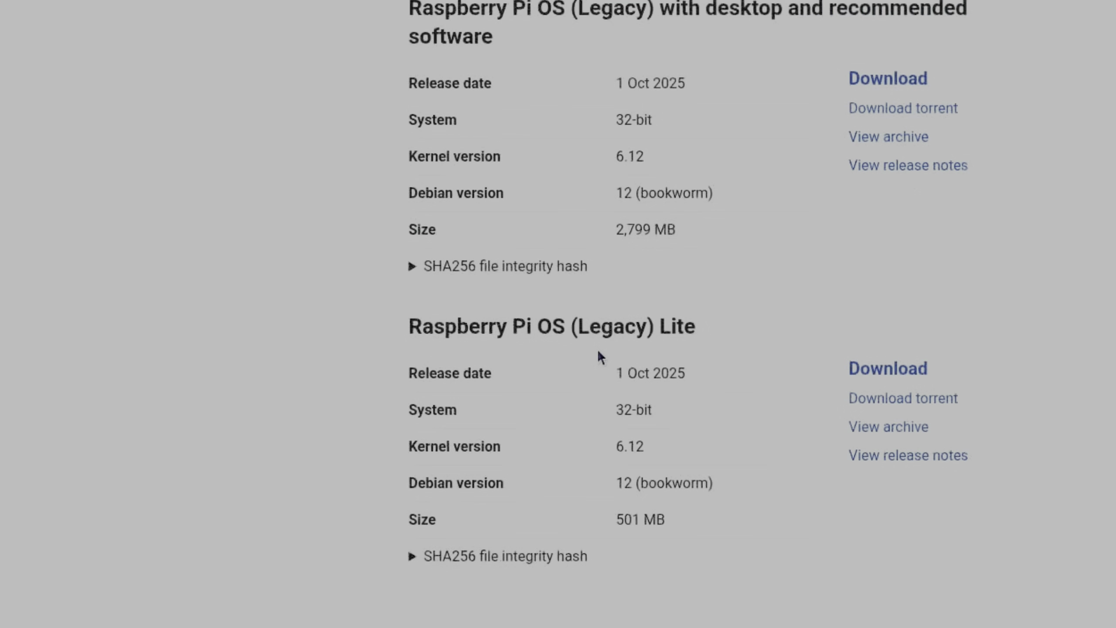
scroll(599, 352, "down", 15)
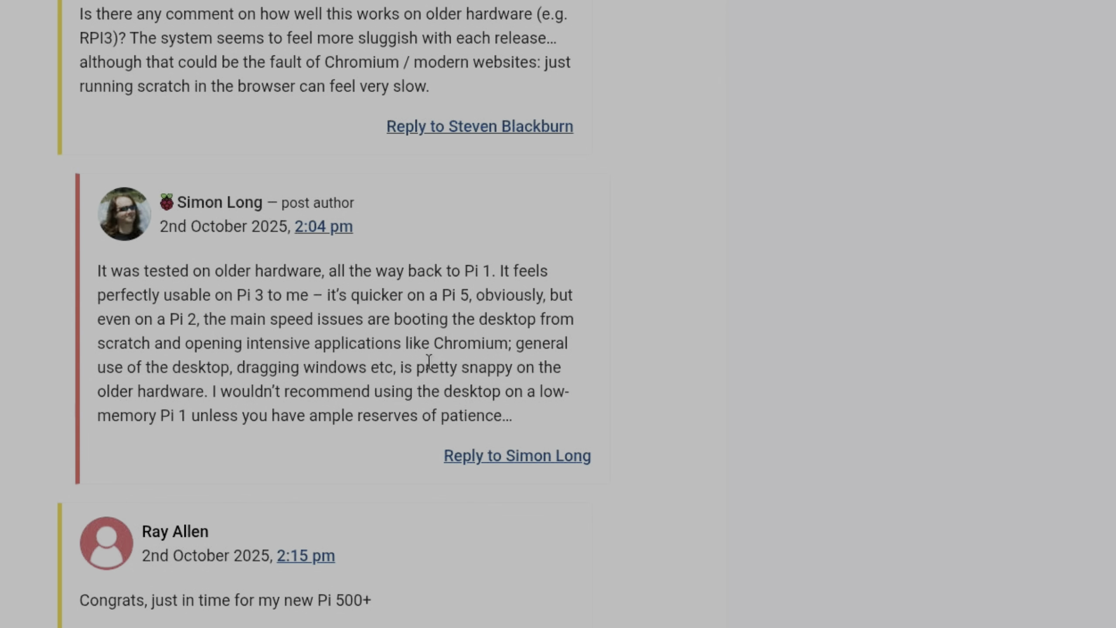
- Scroll the Trixie article comments down to the note about Pi 500+ units shipping with Bookworm
scroll(392, 356, "down", 2)
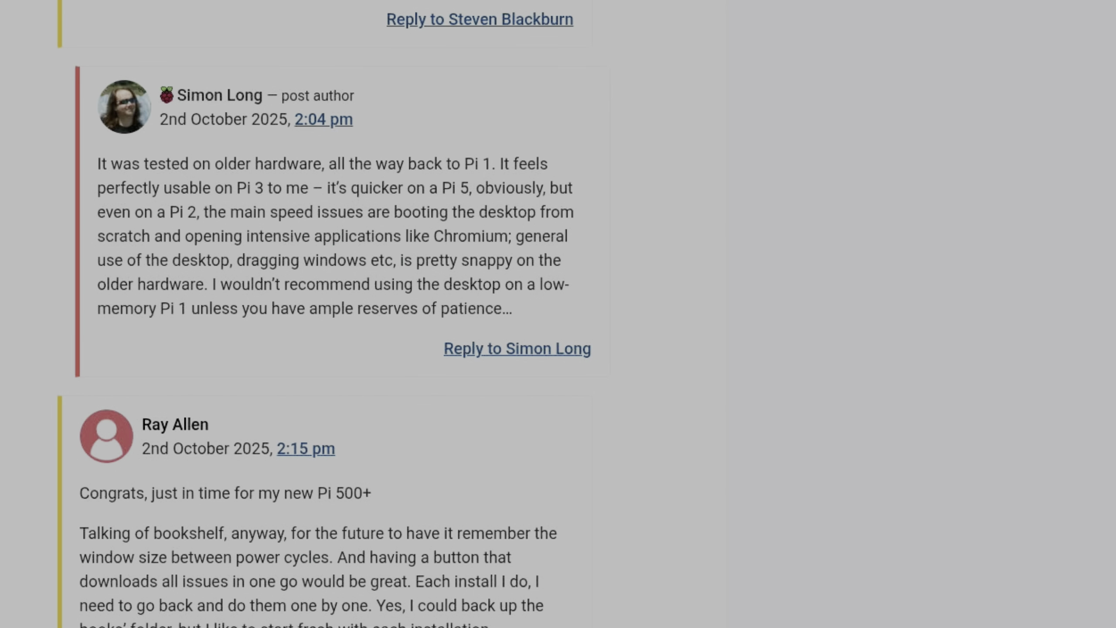
scroll(325, 314, "down", 2)
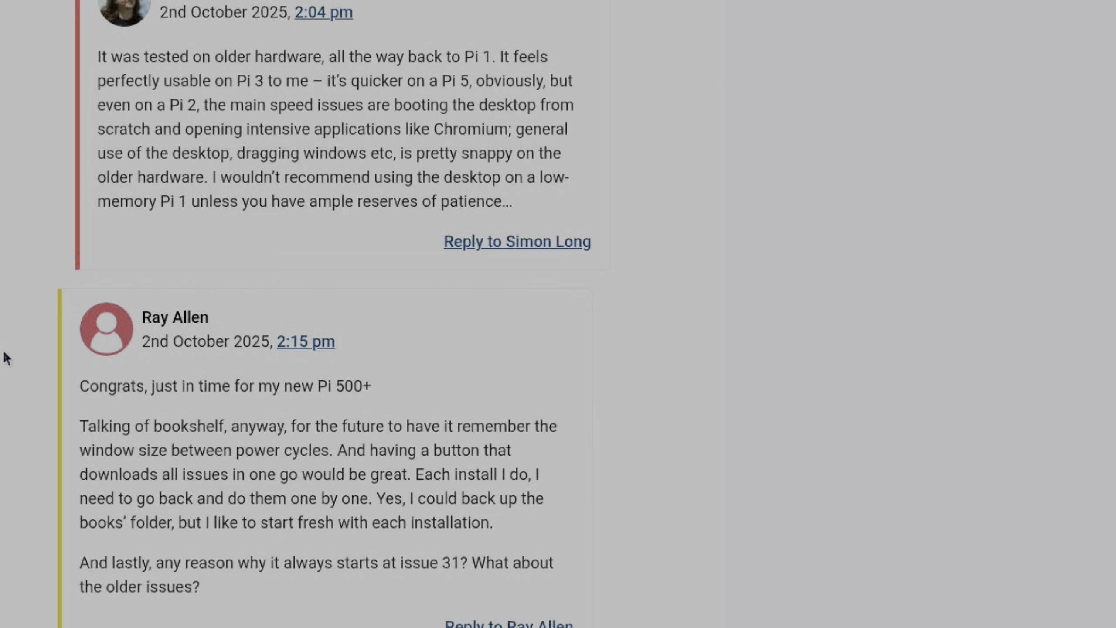
scroll(7, 358, "down", 2)
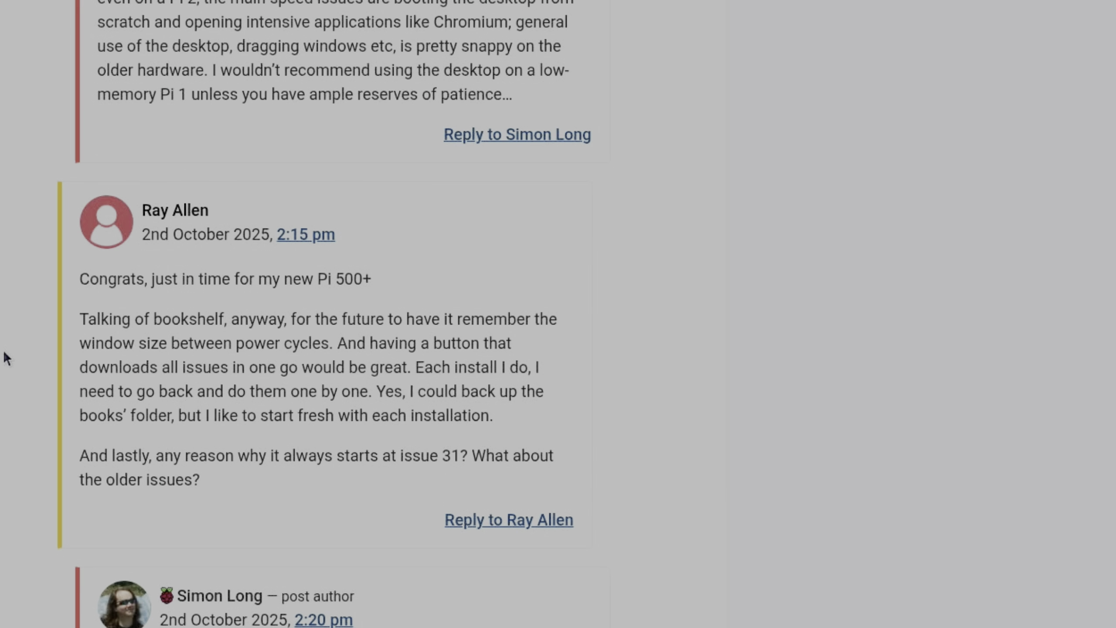
scroll(6, 358, "down", 10)
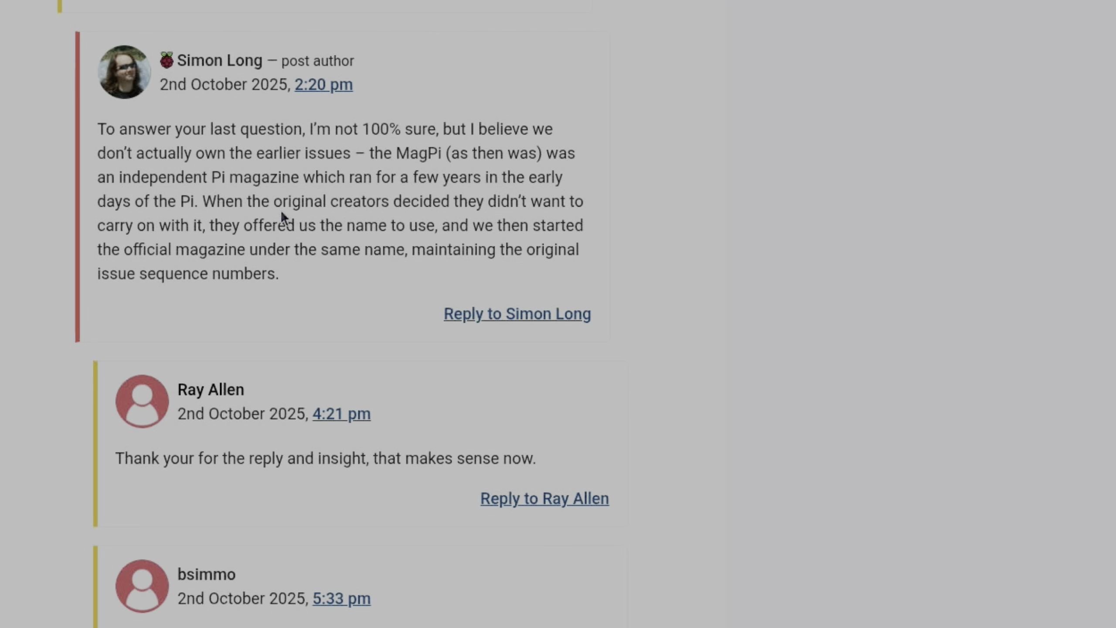
scroll(281, 211, "up", 2)
scroll(255, 215, "up", 2)
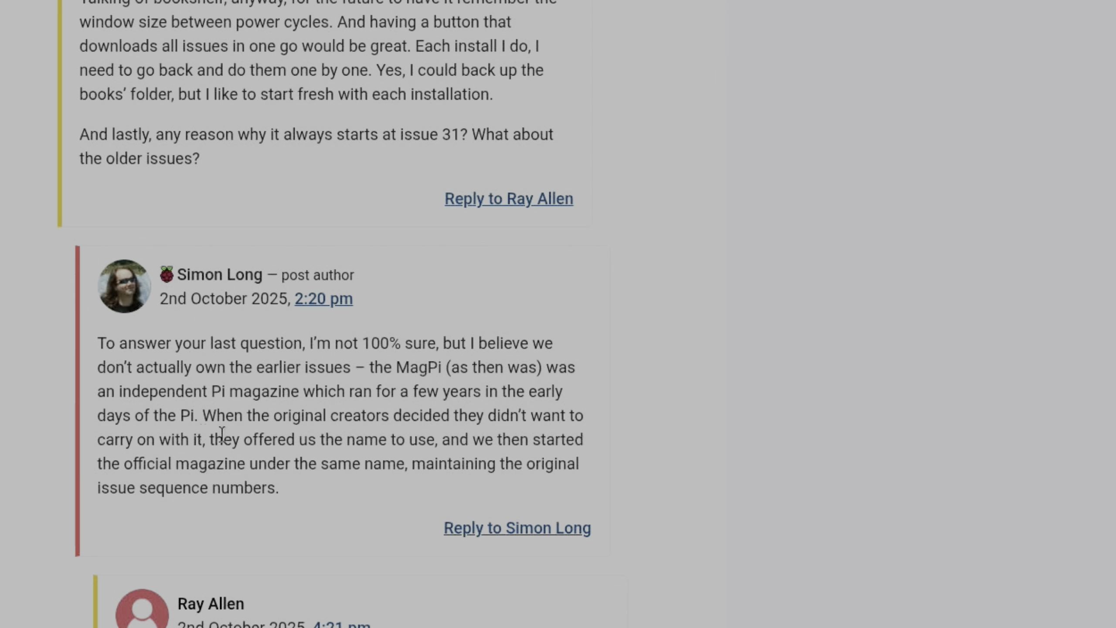
scroll(257, 396, "down", 8)
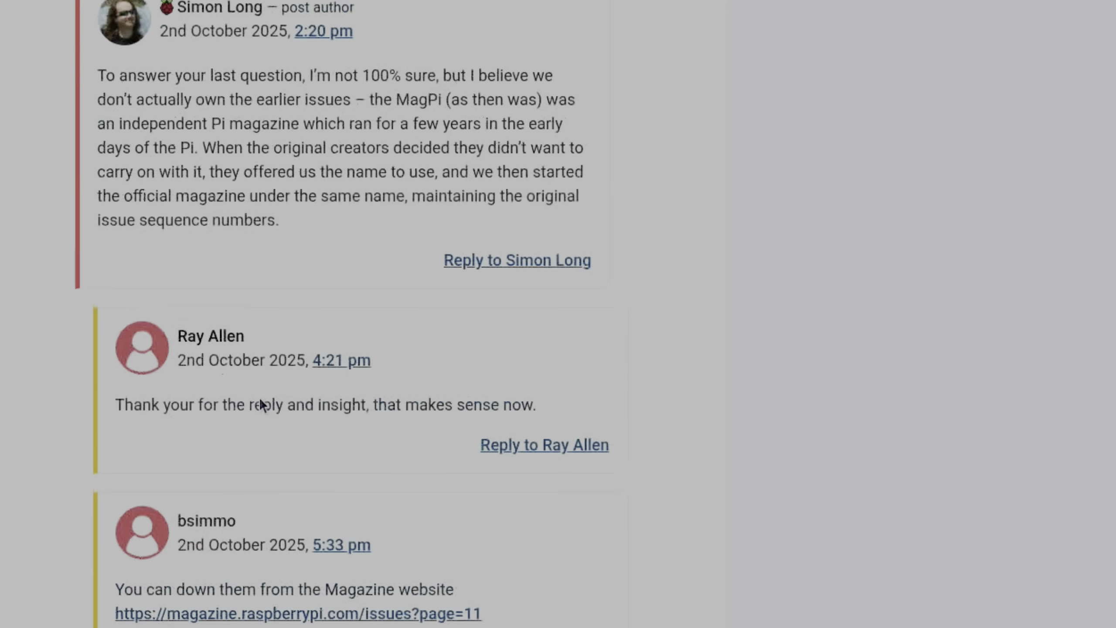
scroll(260, 400, "down", 2)
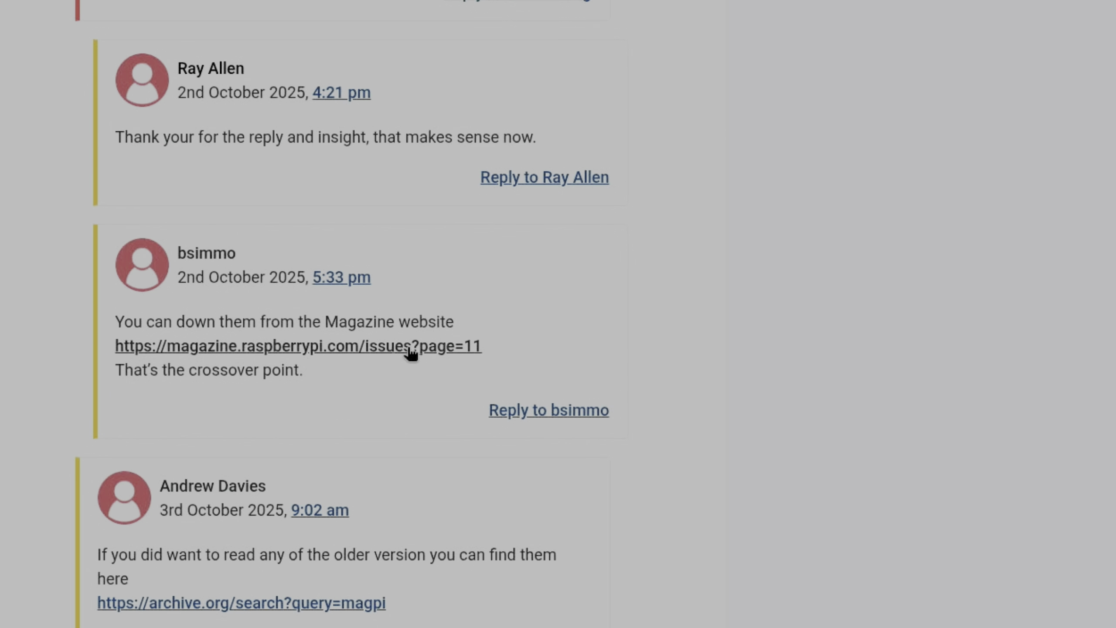
scroll(358, 383, "down", 10)
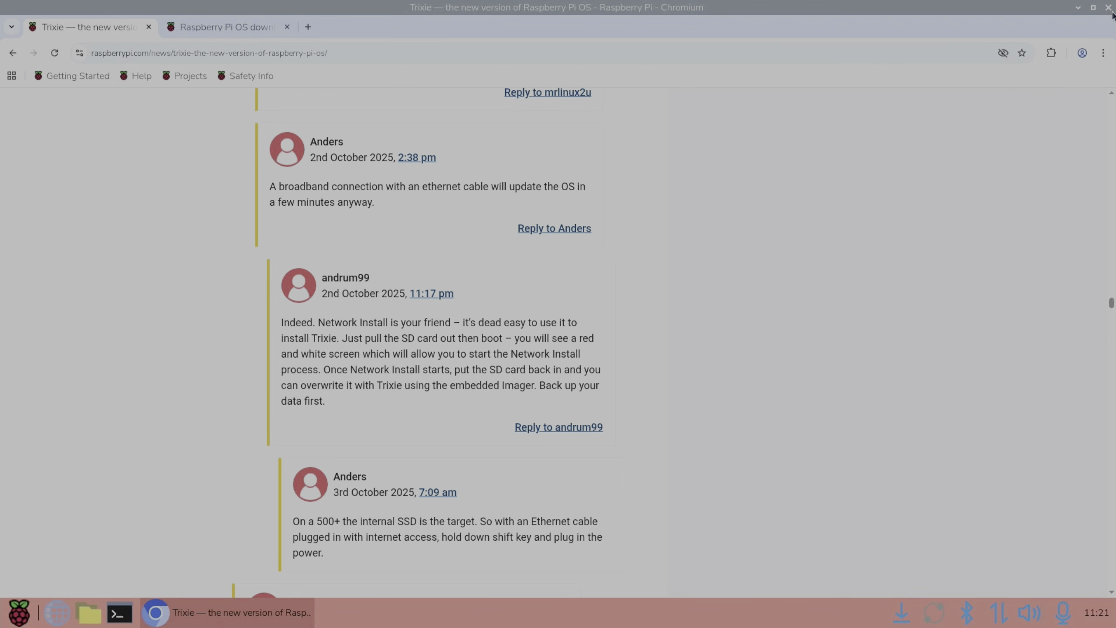
- Close Chromium, reopen the browser, search for 'youtube' and open YouTube
left_click(1109, 7)
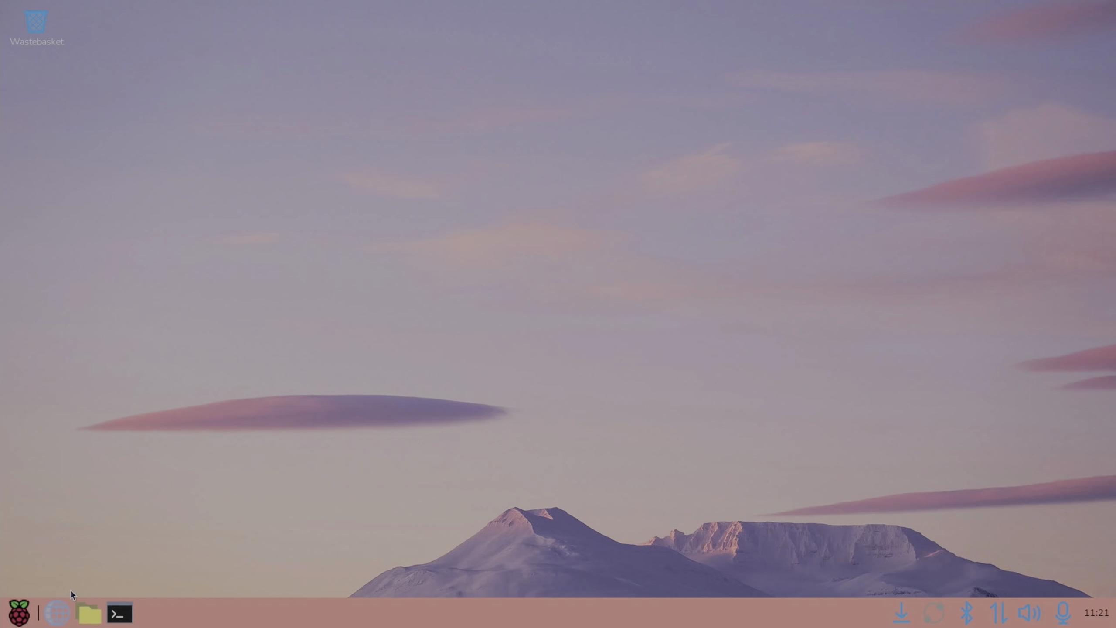
left_click(119, 613)
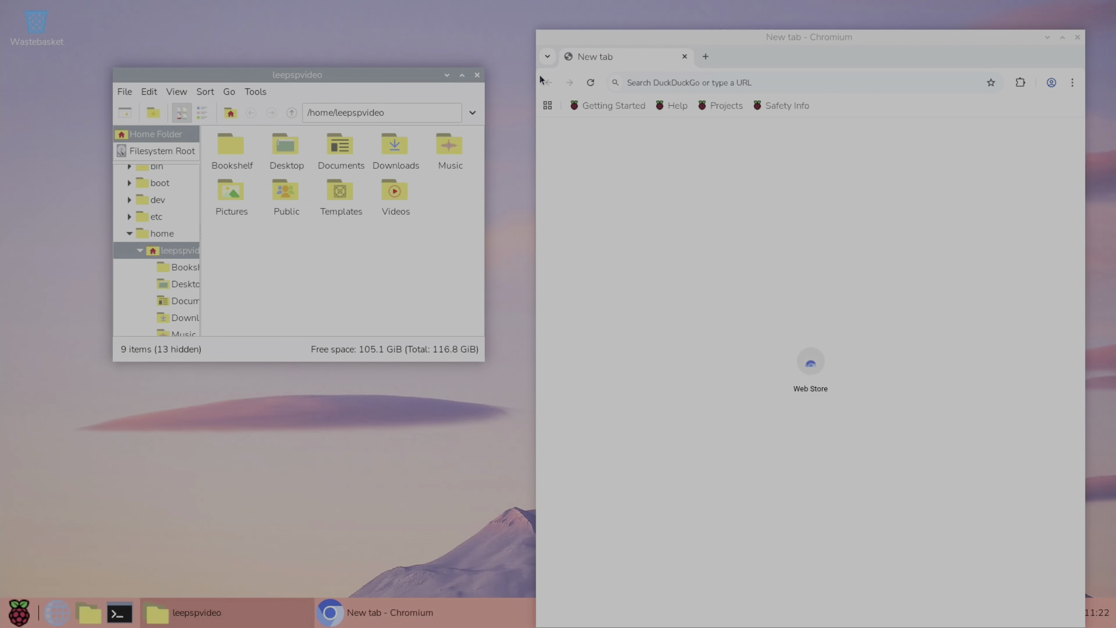
left_click(679, 79)
type("youtube")
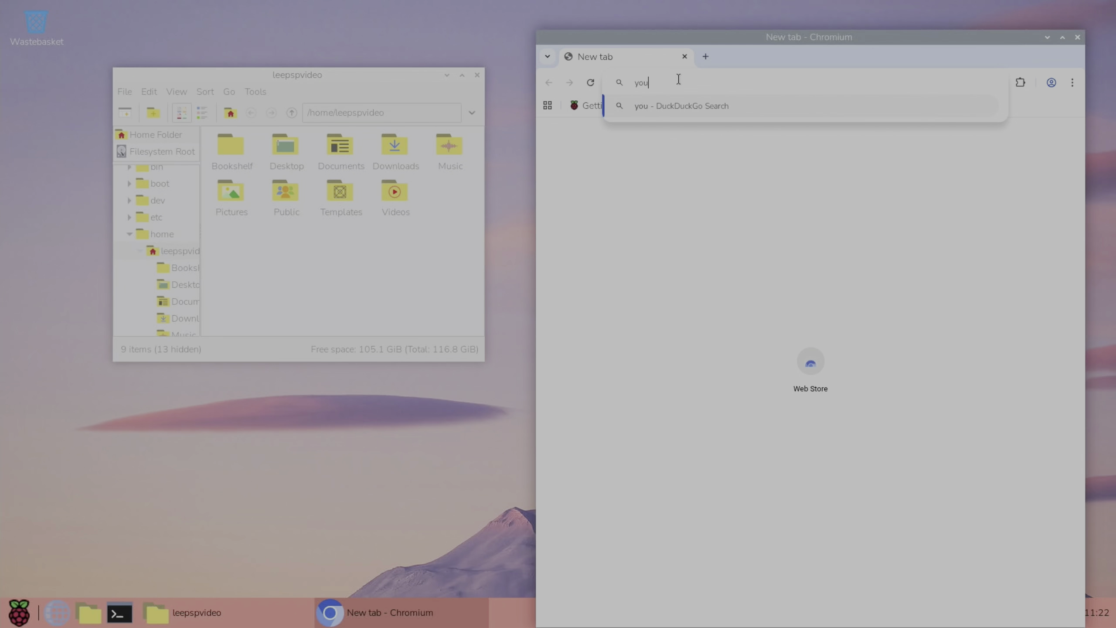
key("Return")
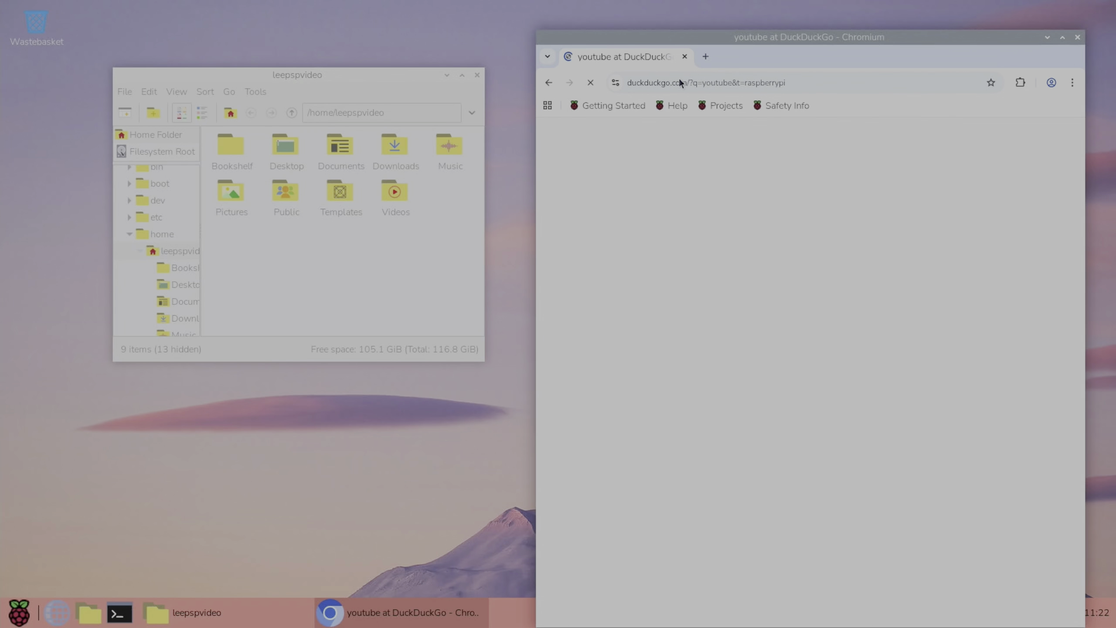
left_click(603, 245)
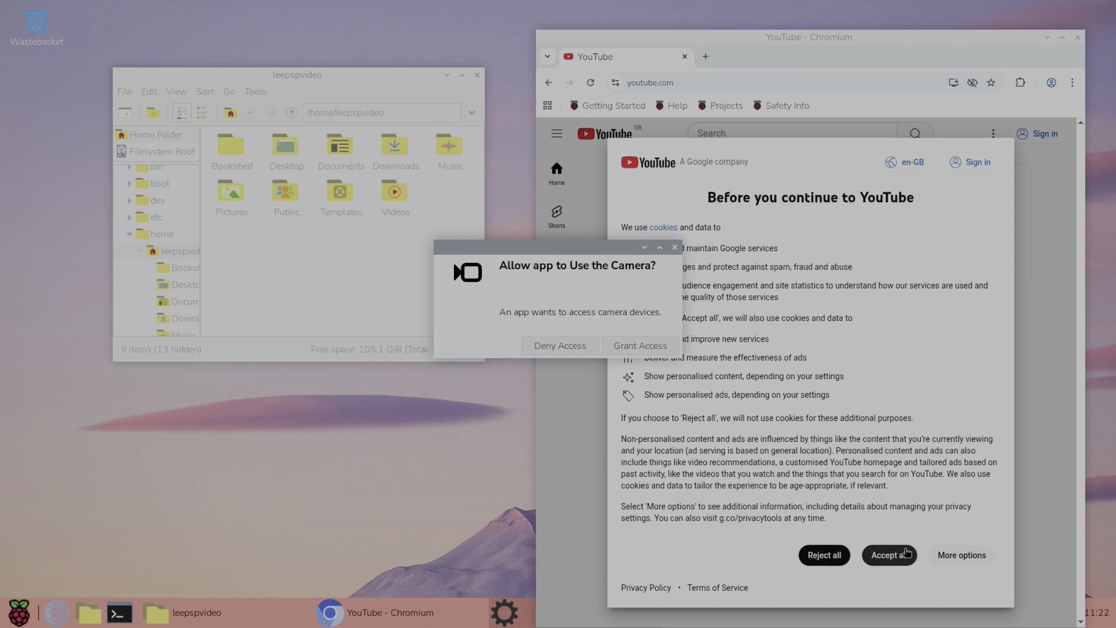
- Accept YouTube's cookies and search for 'leepspvideo 4k hd5r'
left_click(888, 556)
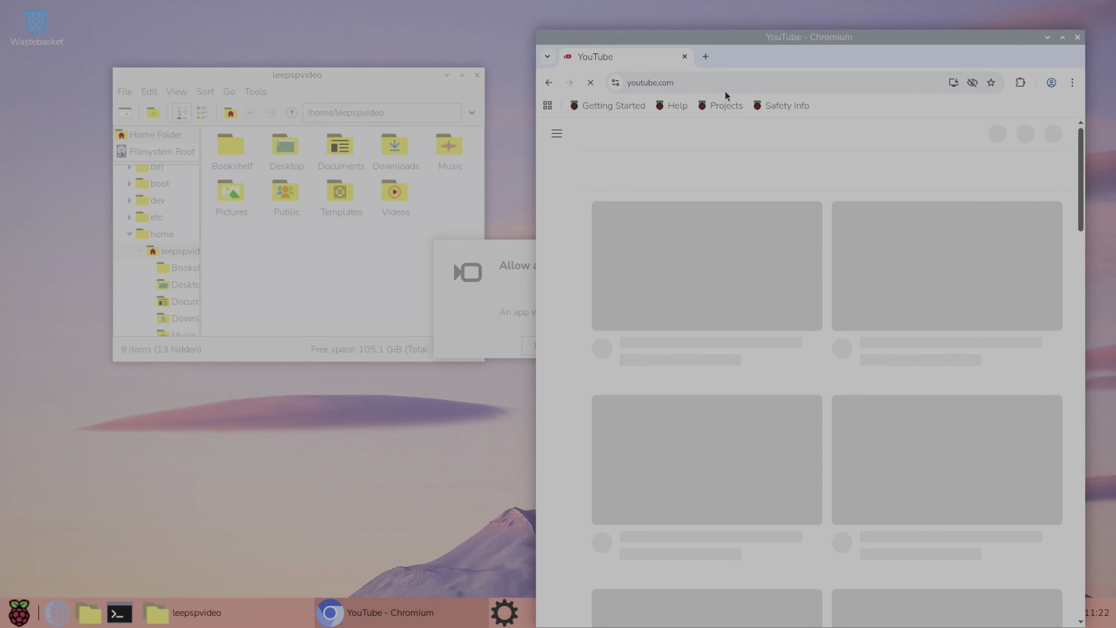
left_click(726, 133)
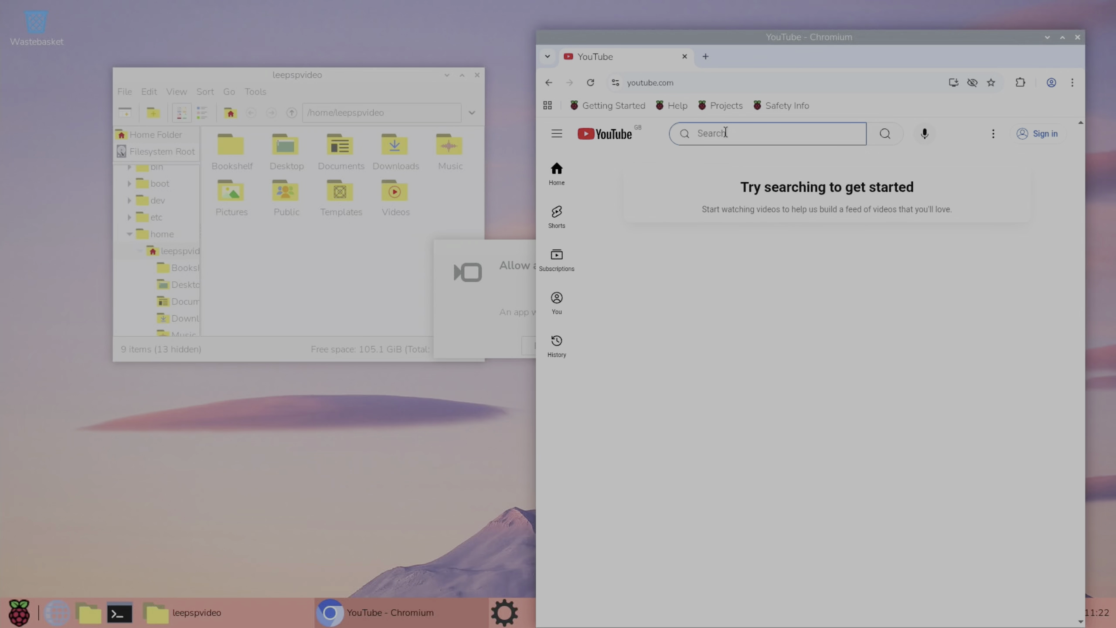
type("leepspvide")
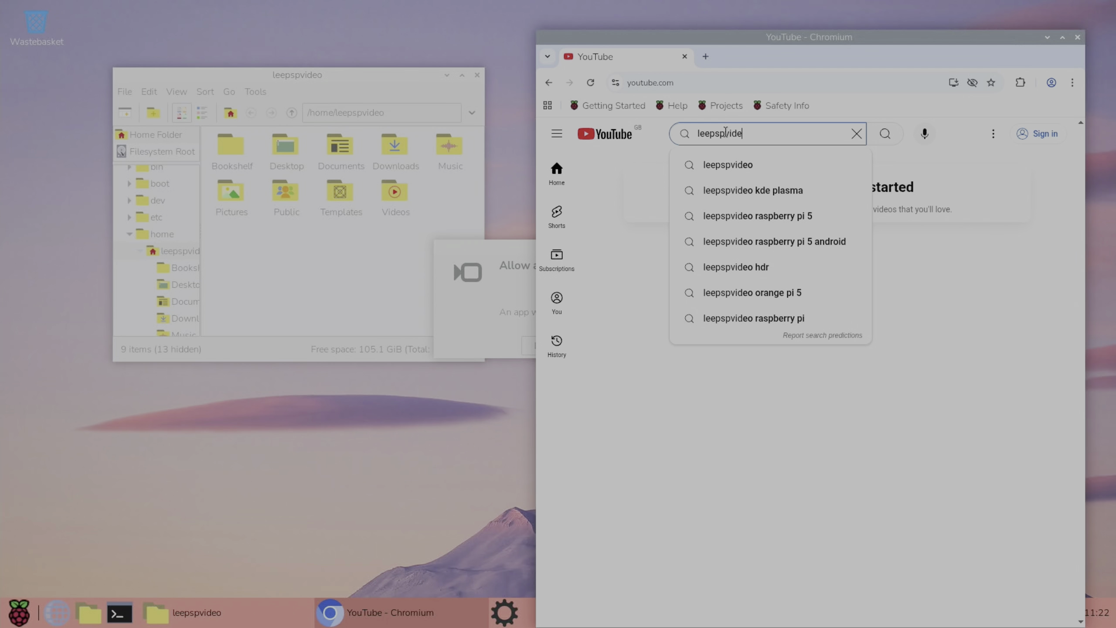
type("o 4k hd5r")
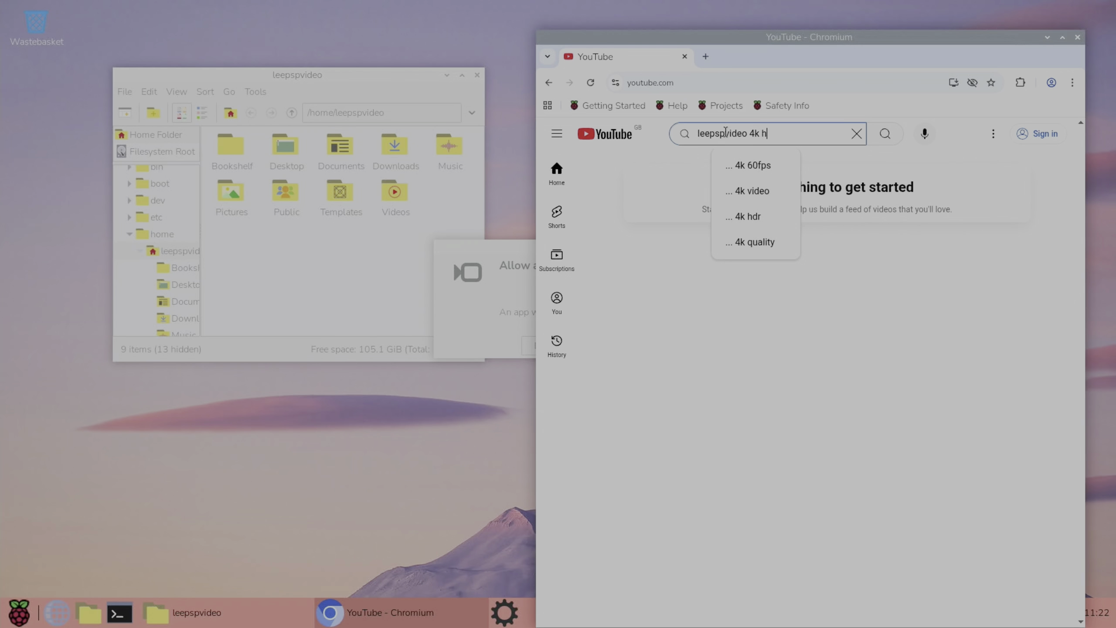
key("Return")
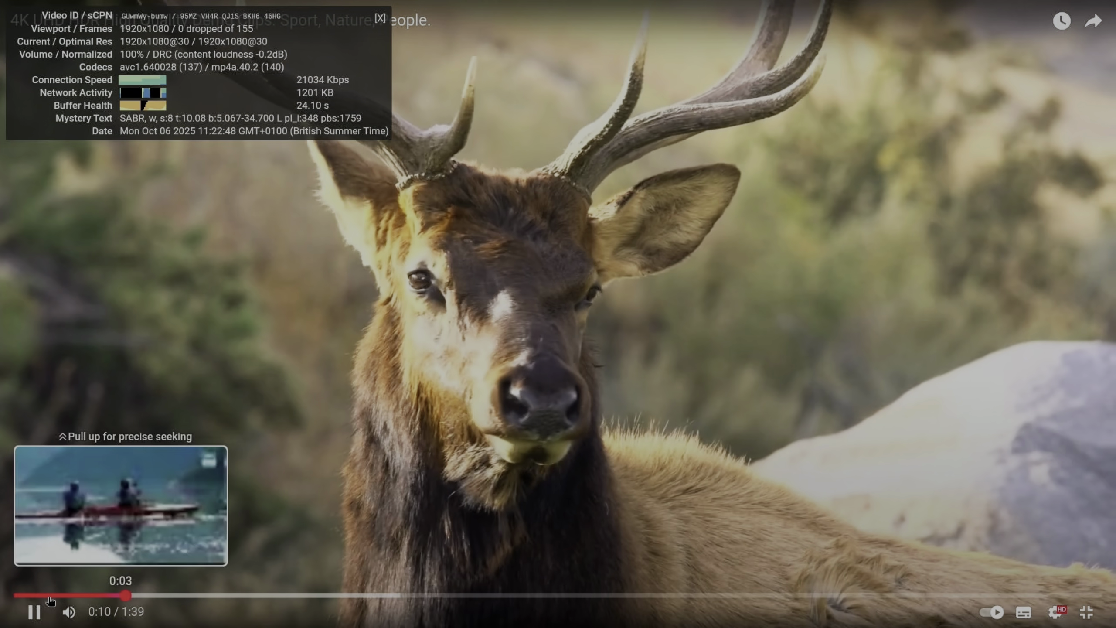
- Mute the 4K HDR demo clip and set its playback quality to 1080p
left_click(69, 613)
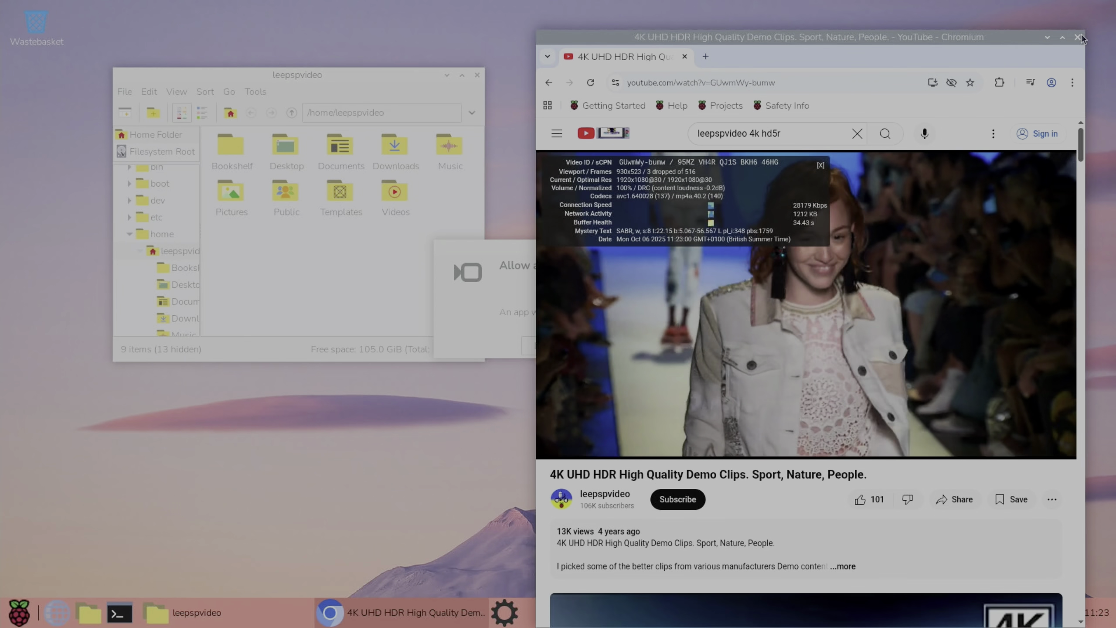
left_click(1077, 37)
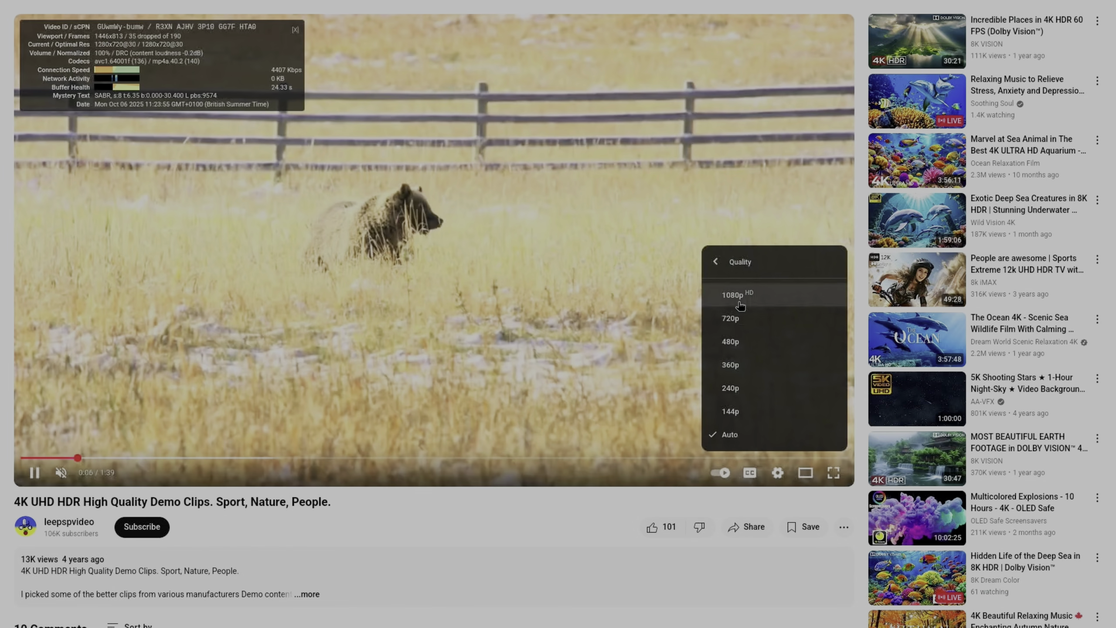
left_click(741, 305)
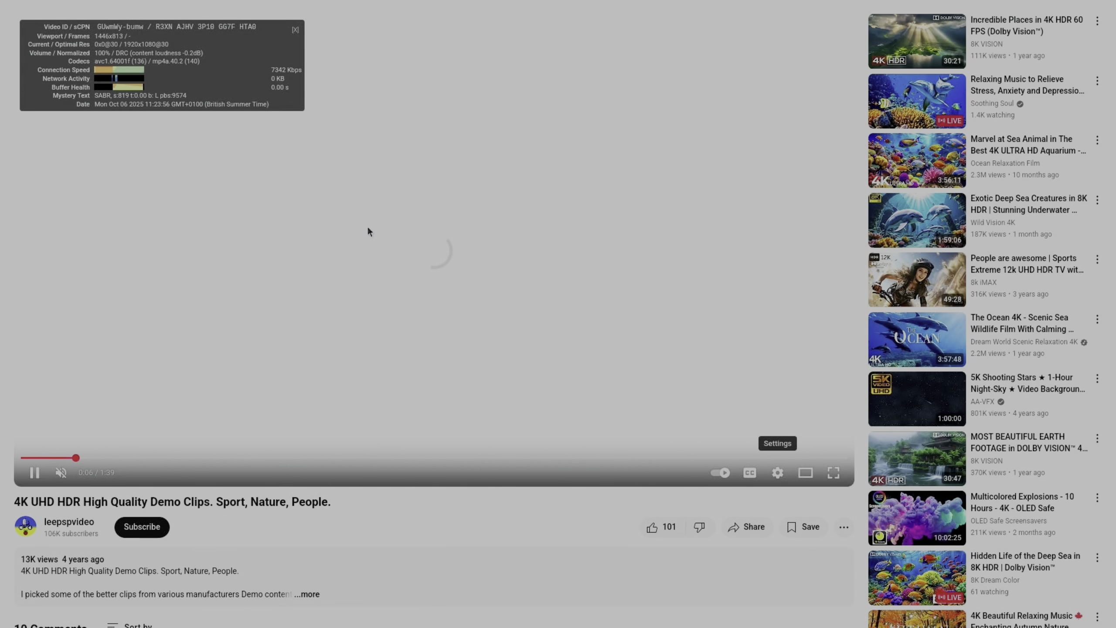